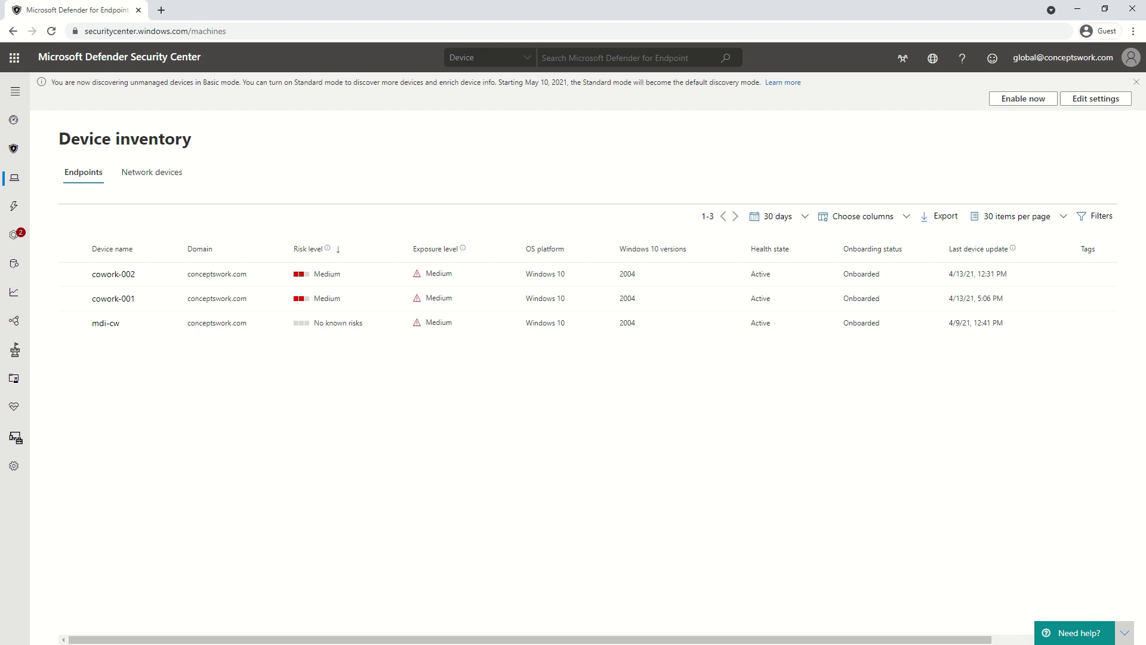
left_click(251, 31)
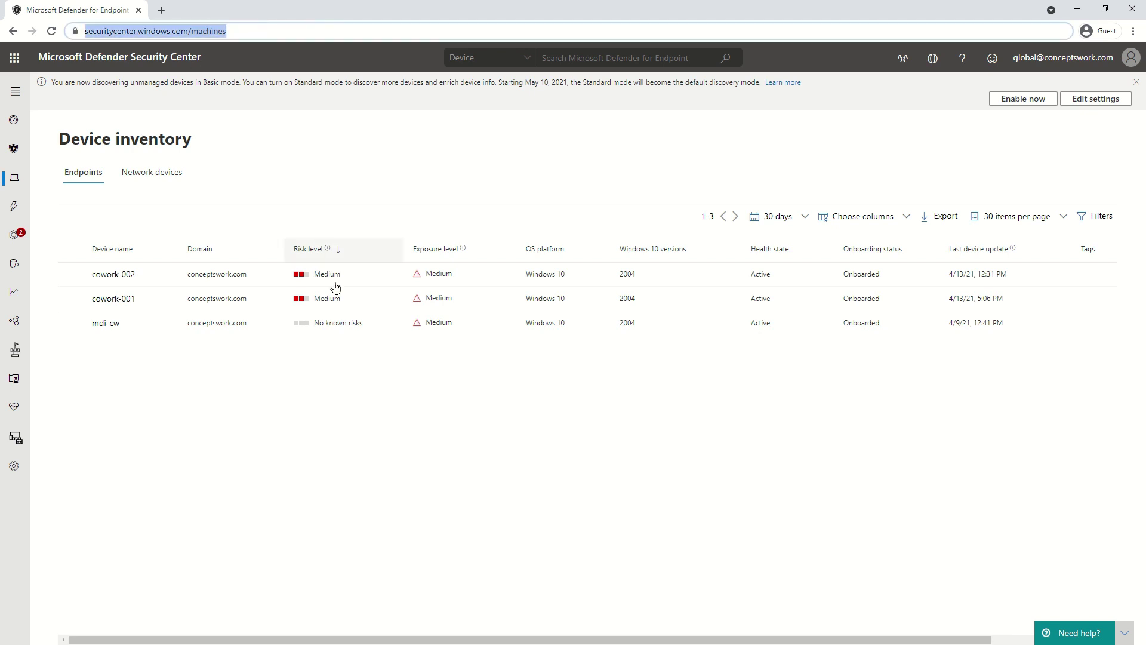
left_click(234, 517)
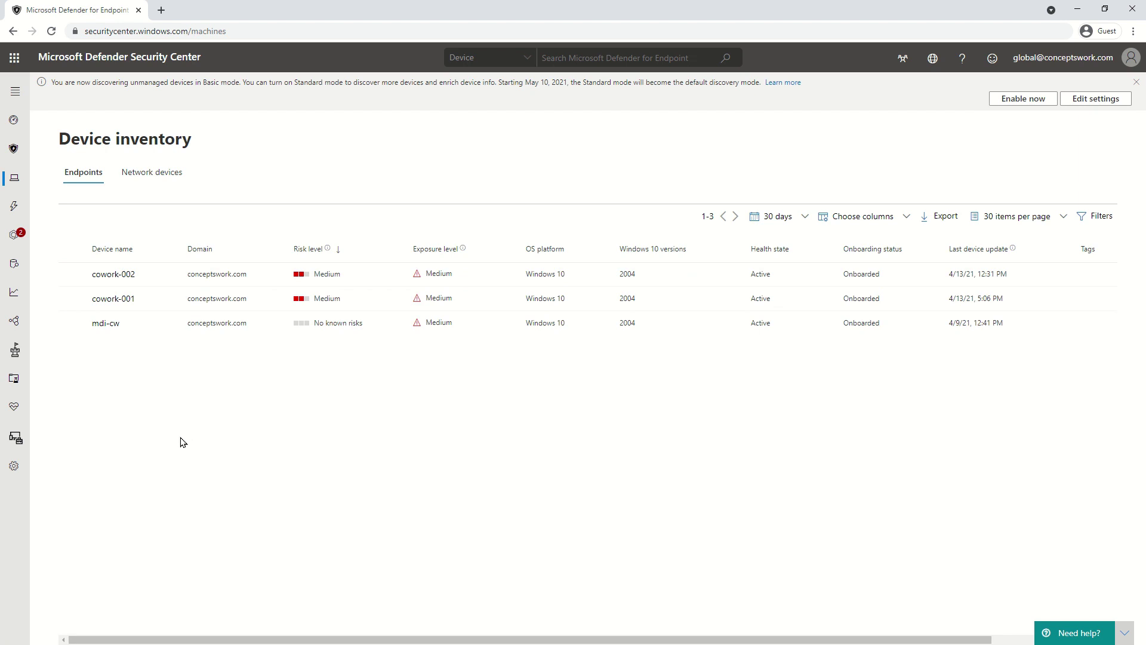
Open the Onboarding page under Device management in the security center settings.
left_click(15, 481)
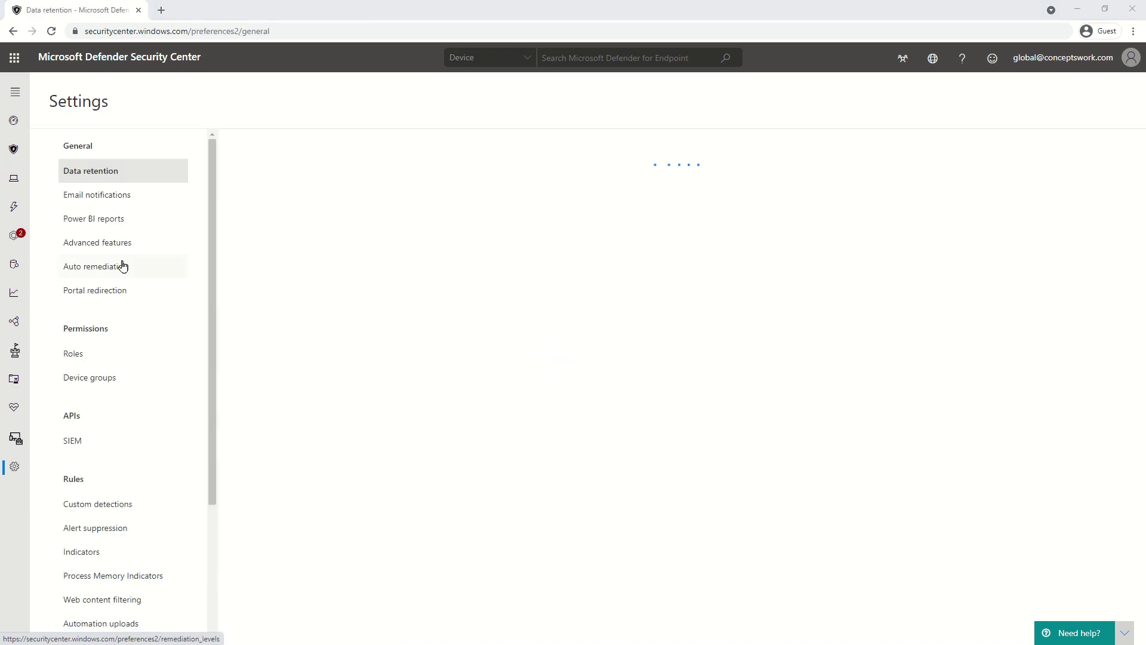
scroll(119, 311, "down", 3)
left_click(105, 526)
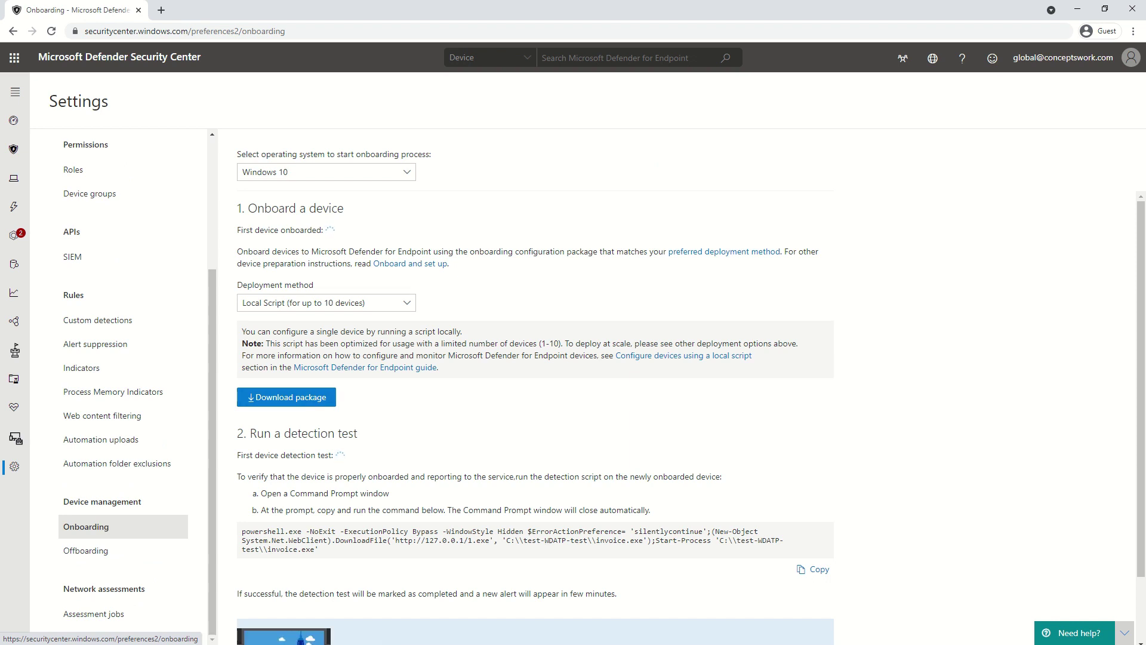
Preview the Linux Server onboarding instructions and return the operating system selection to Windows 10.
left_click(291, 177)
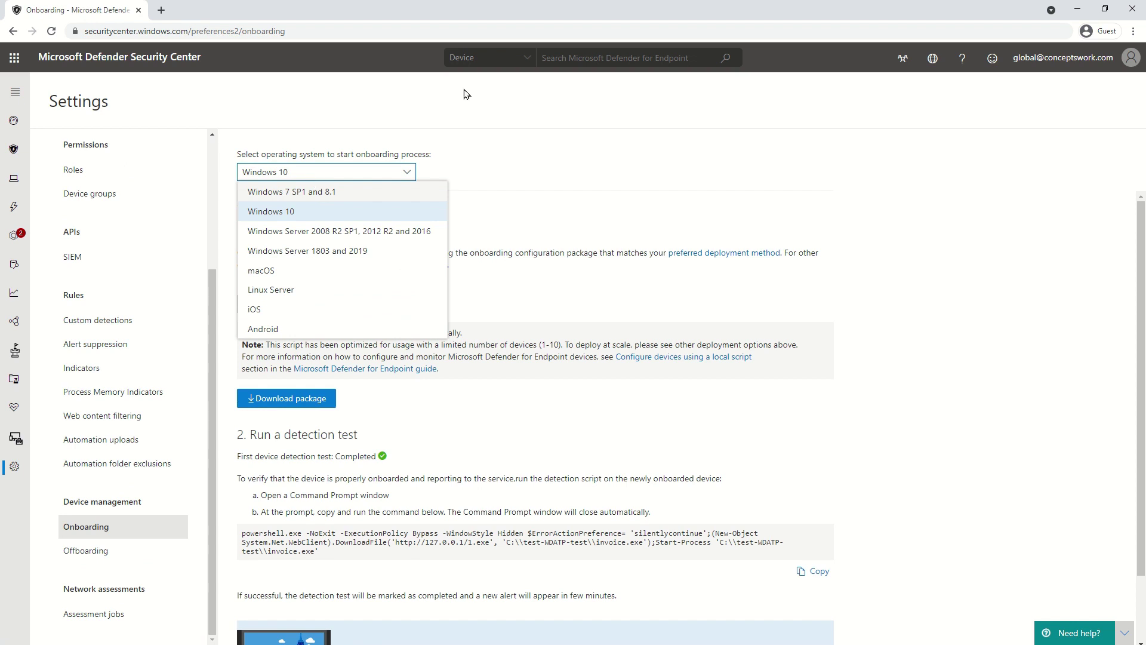
left_click(382, 290)
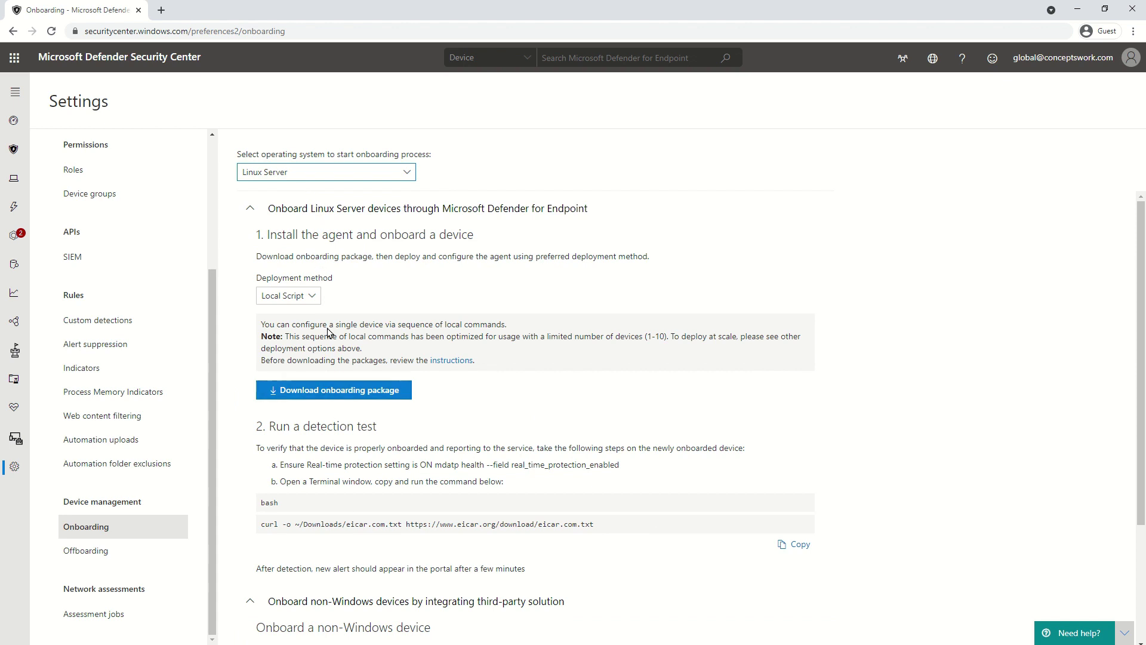
left_click(278, 174)
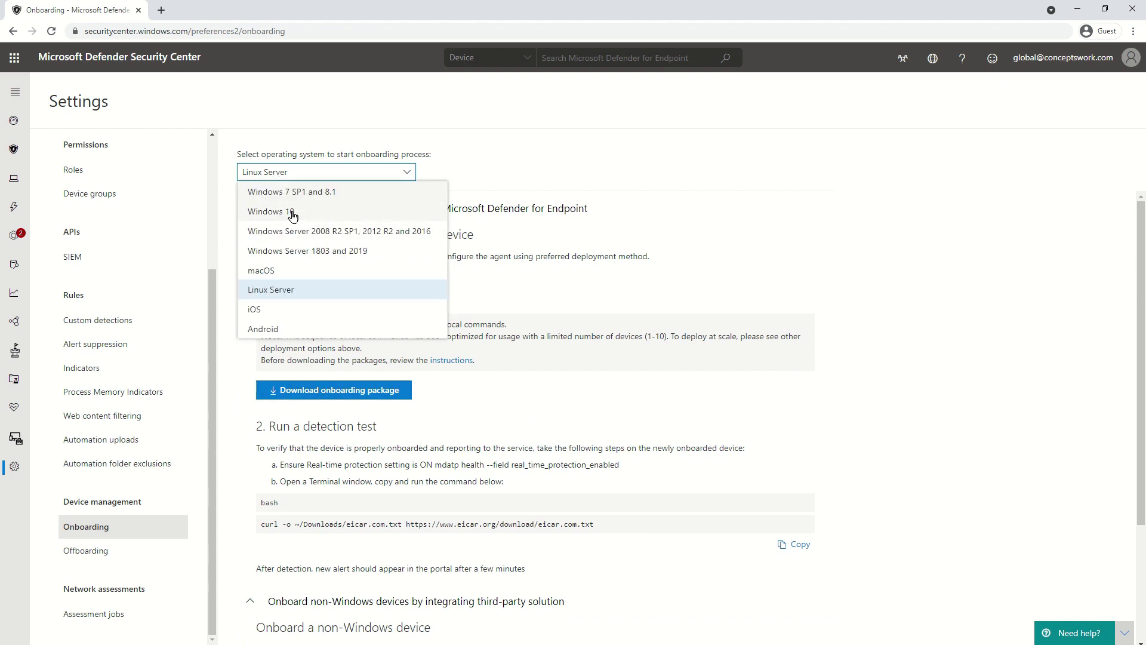
left_click(292, 215)
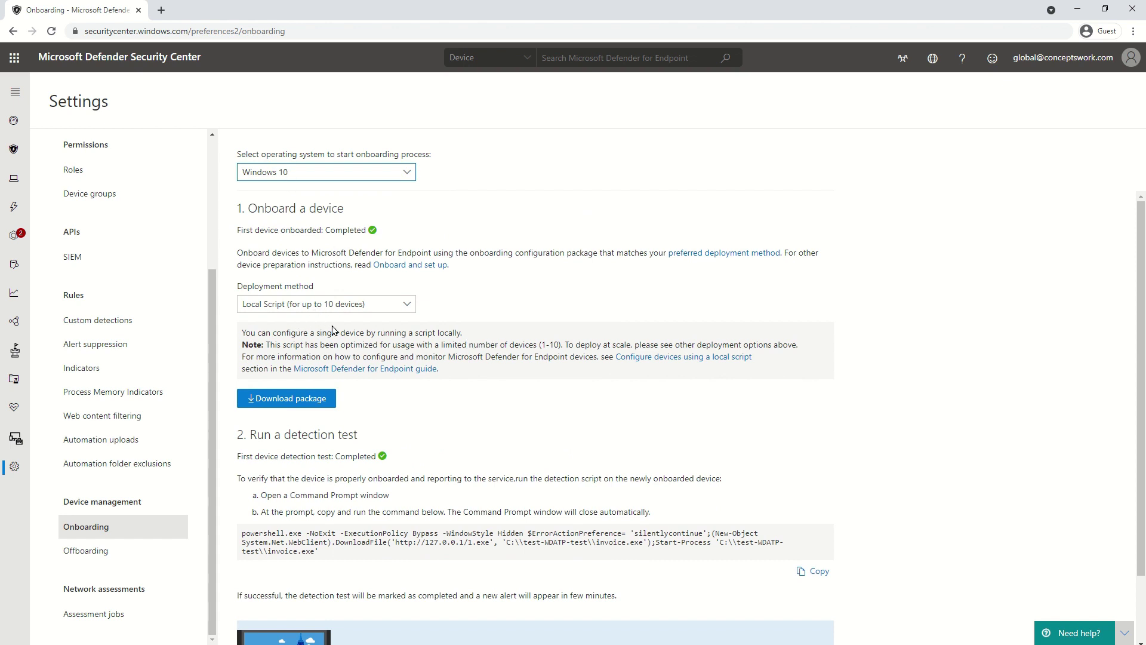
Choose Local Script (for up to 10 devices) as the deployment method and download the Windows 10 onboarding package.
left_click(301, 305)
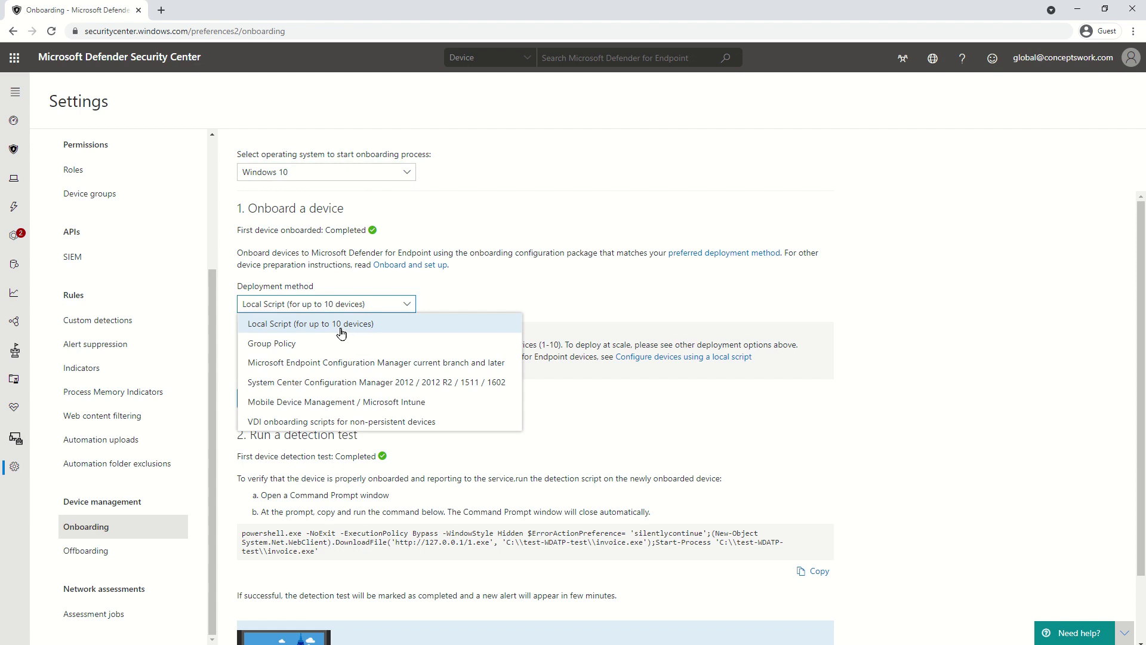
left_click(334, 326)
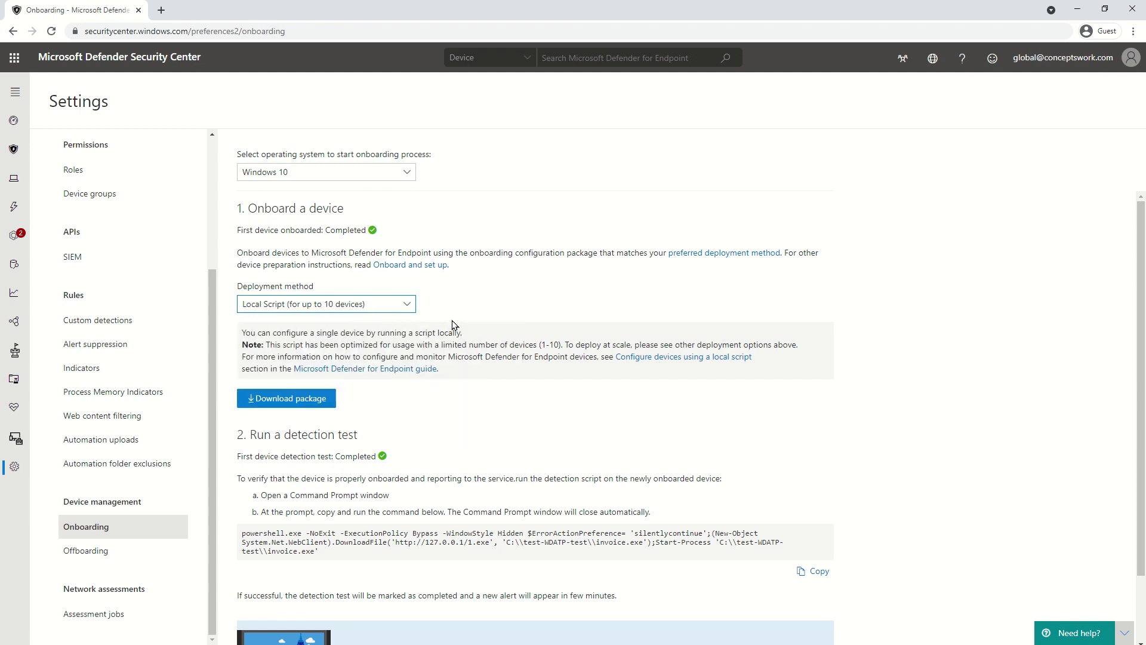
left_click(274, 404)
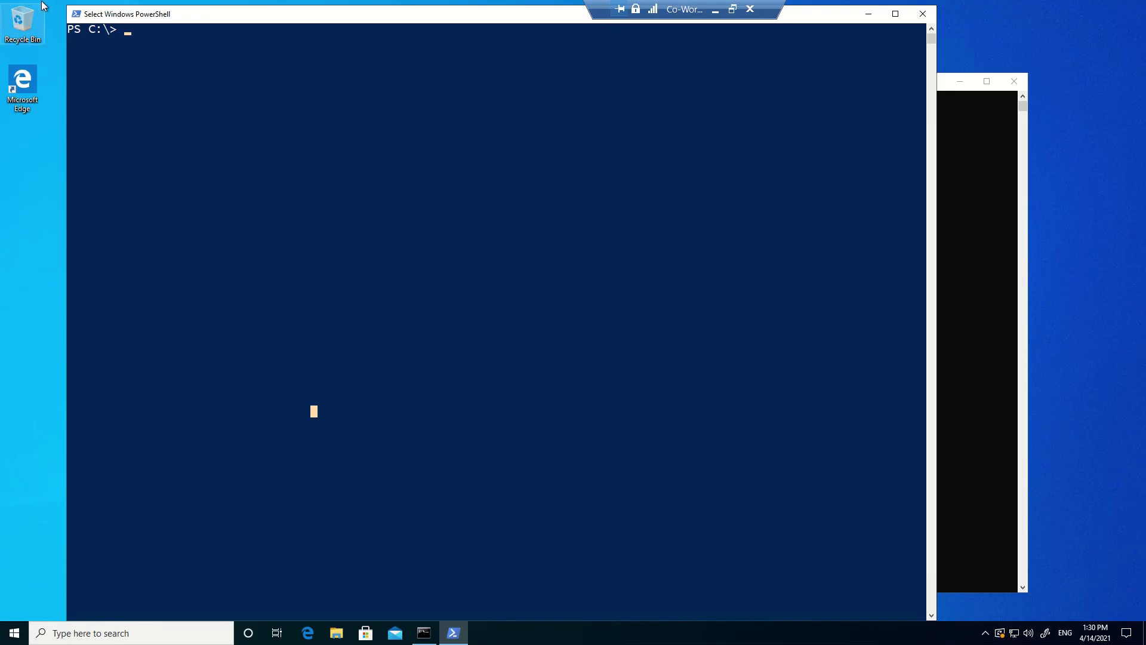
Run hostname in the Command Prompt of the remote Windows machine that is not onboarded.
left_click(951, 272)
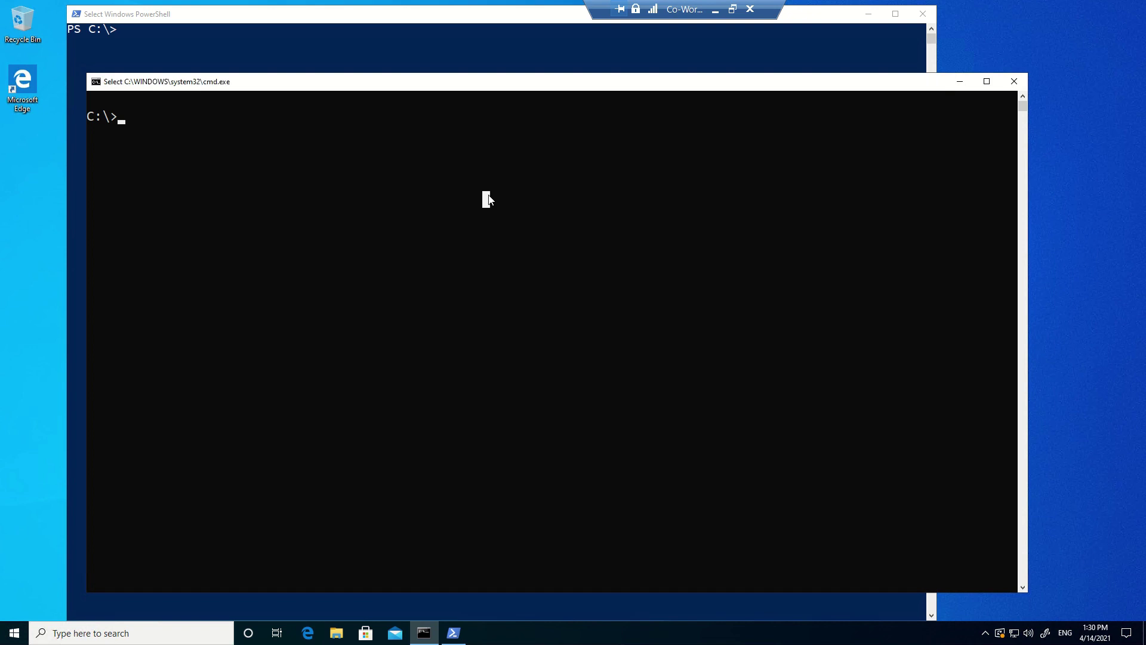
type("hostname")
key("Return")
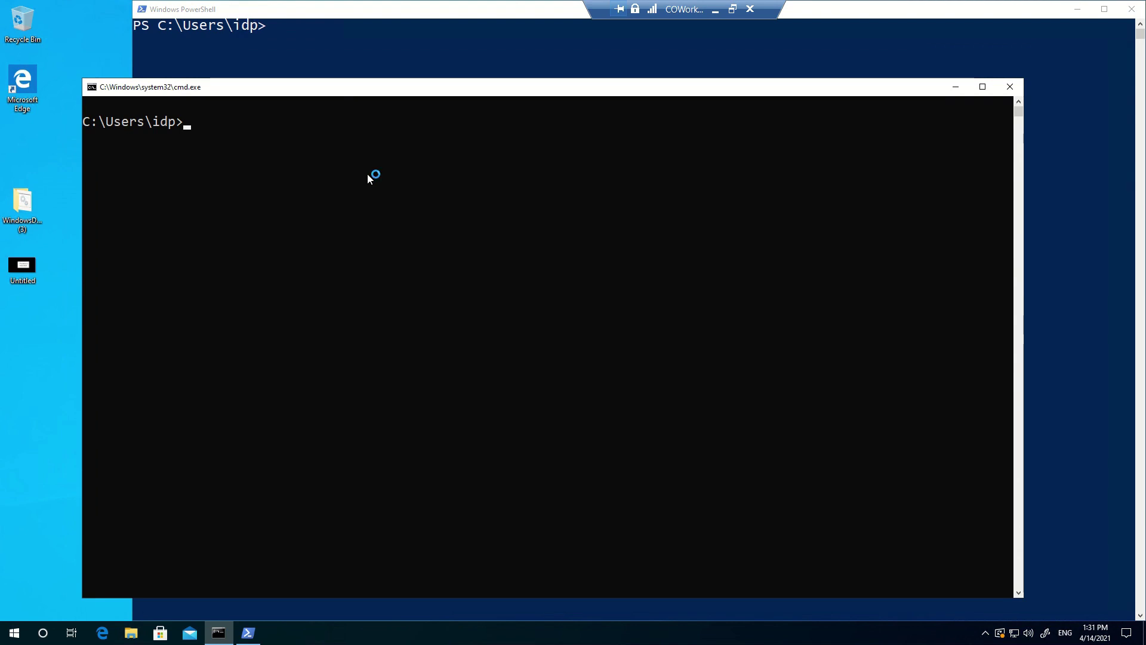
Query the Defender for Endpoint service with "sc query sense" in the onboarded remote machine's Command Prompt.
type("sq")
key("BackSpace")
key("BackSpace")
type("c query ")
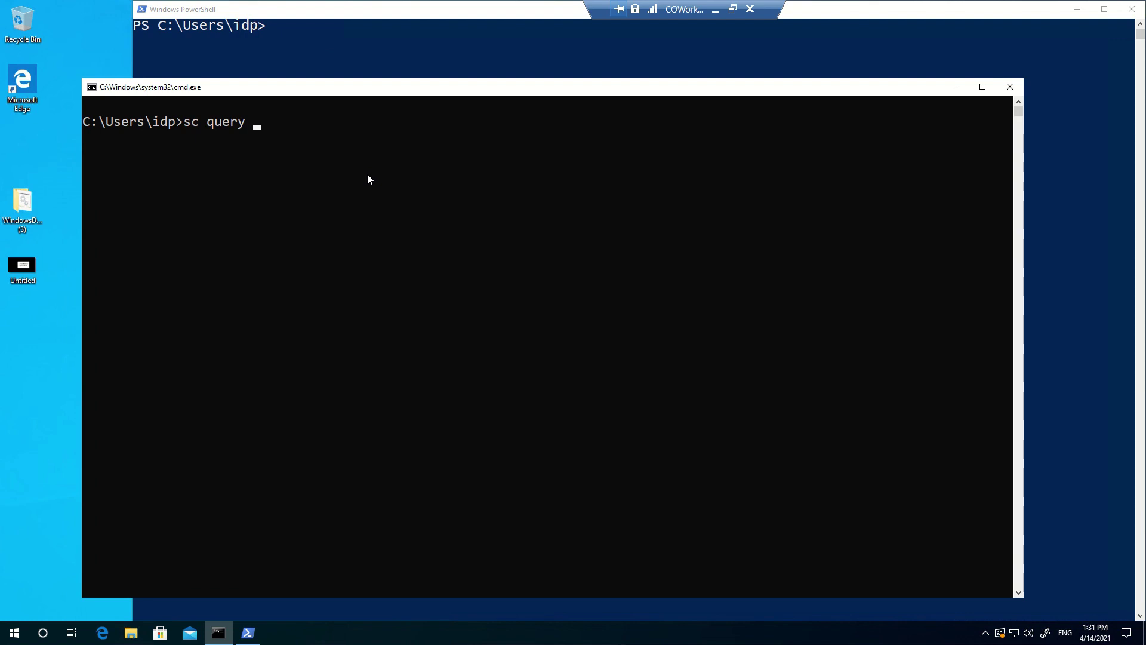
type("sense")
key("Return")
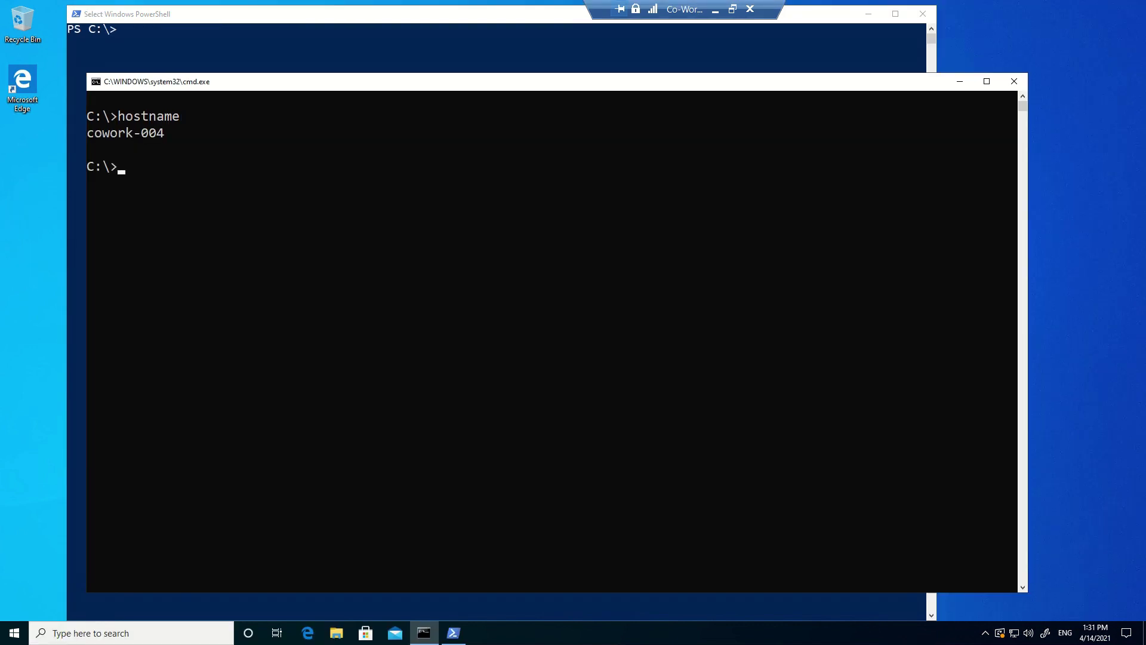
Switch back to the cowork-004 machine and run "sc query sense" in its Command Prompt.
left_click(337, 231)
key("Up")
key("Up")
key("Escape")
type("sc query sense")
key("Return")
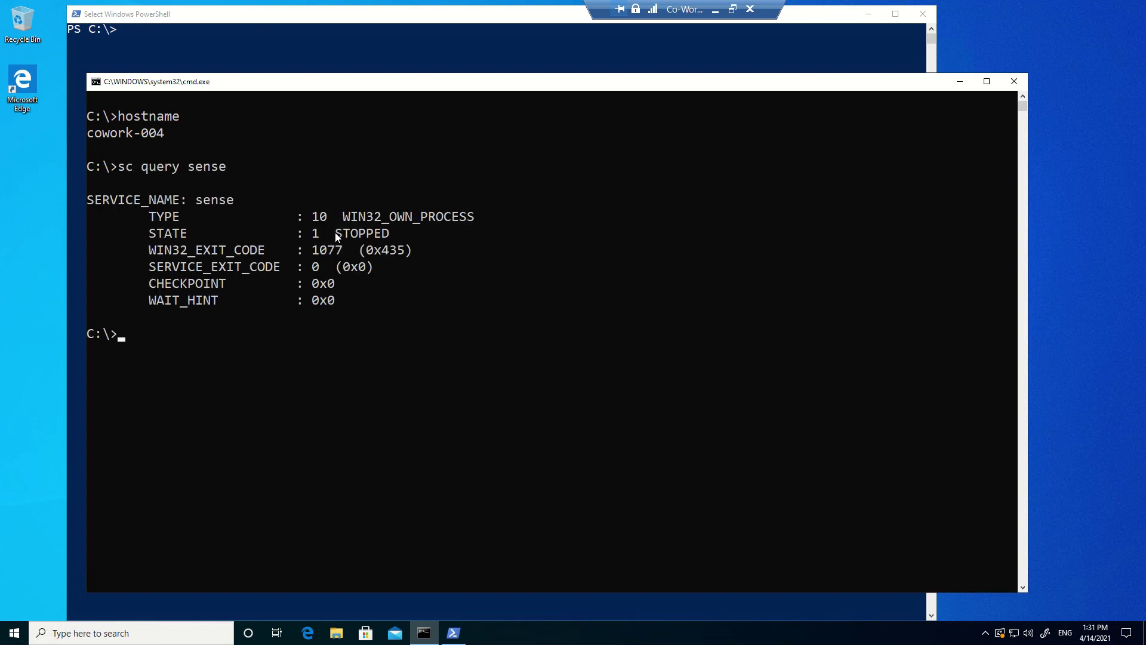
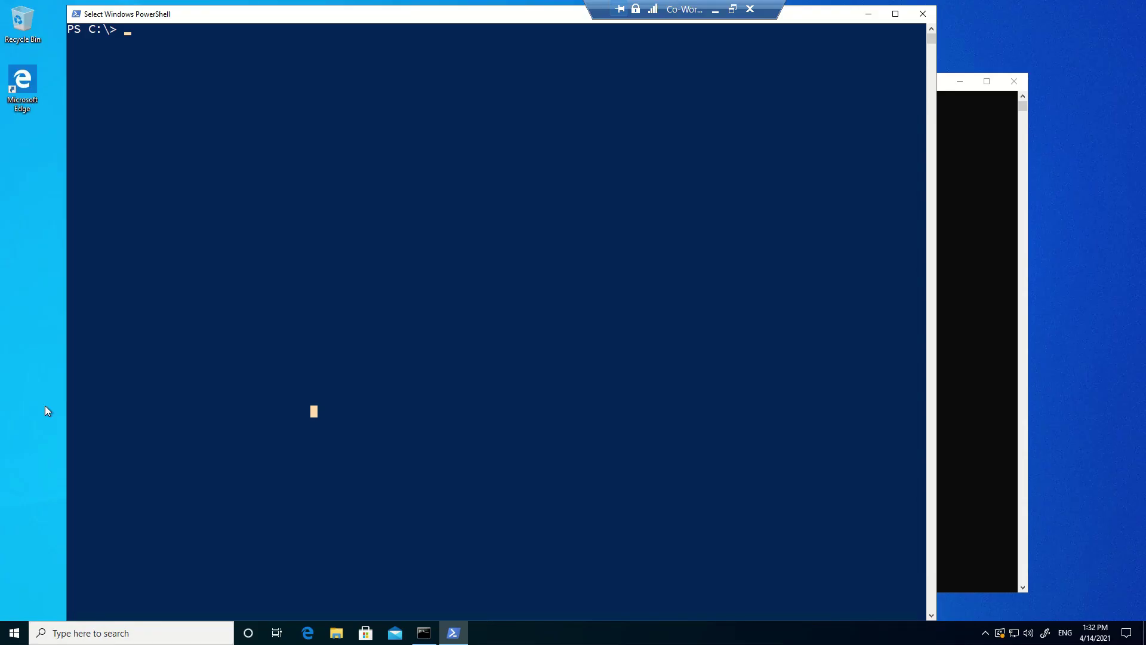
Paste and run the PowerShell script on cowork-004 that checks whether each listed Defender process is running.
key("Escape")
right_click(320, 364)
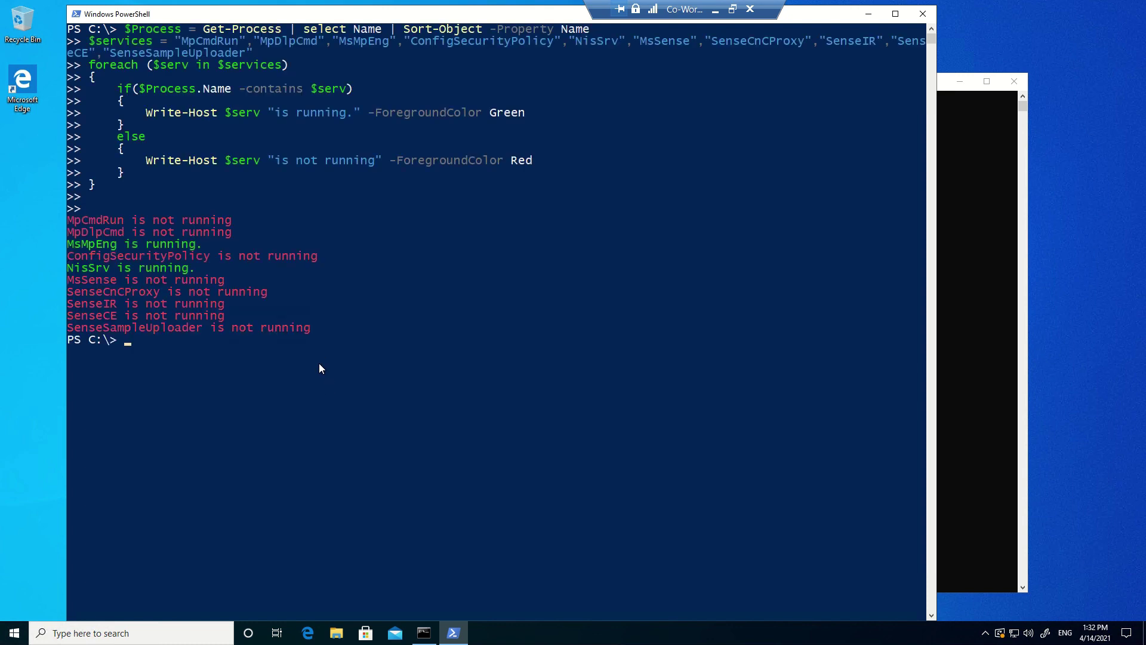
Review the hostname output on cowork-004, the MsSense status line and the full list of process results.
left_click(961, 272)
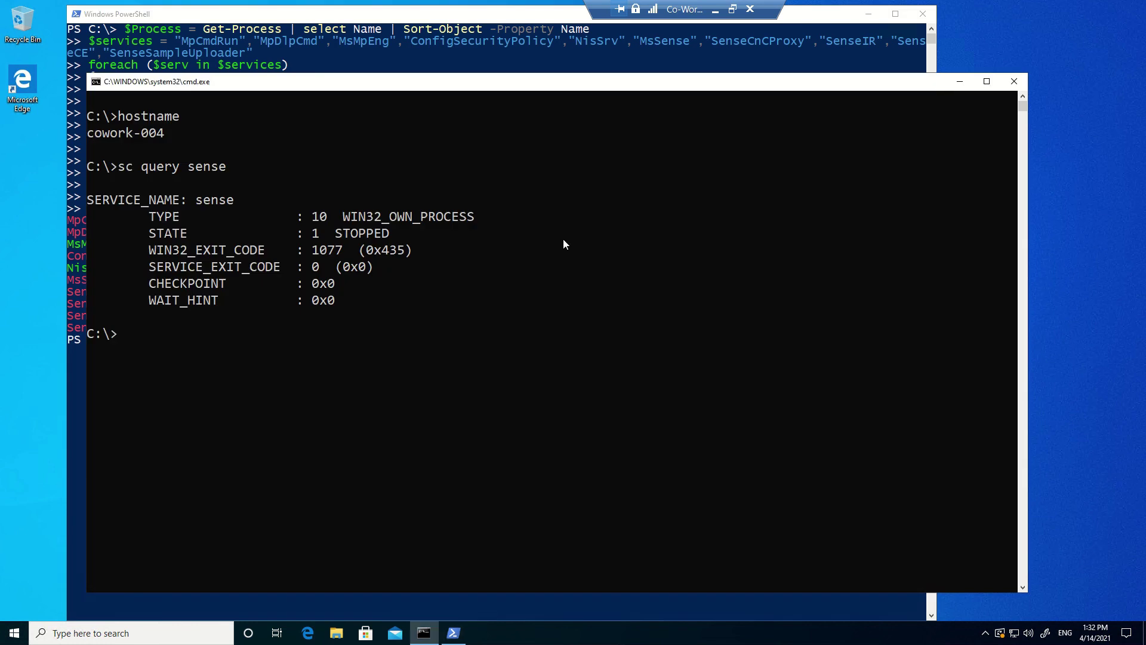
left_click_drag(113, 134, 185, 141)
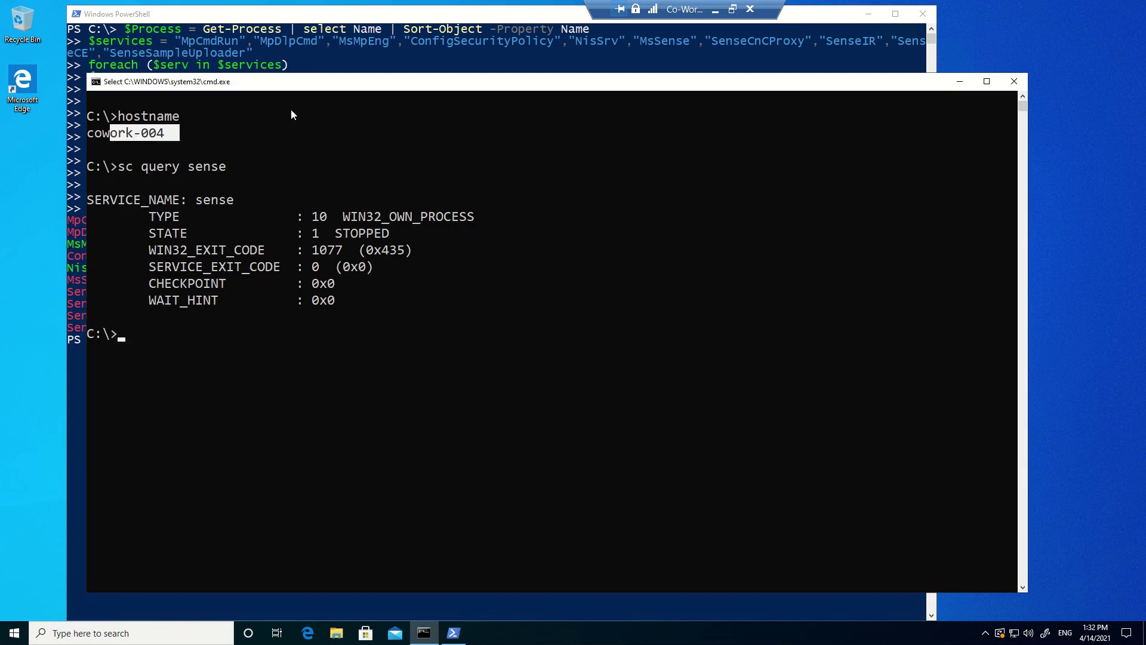
left_click(297, 67)
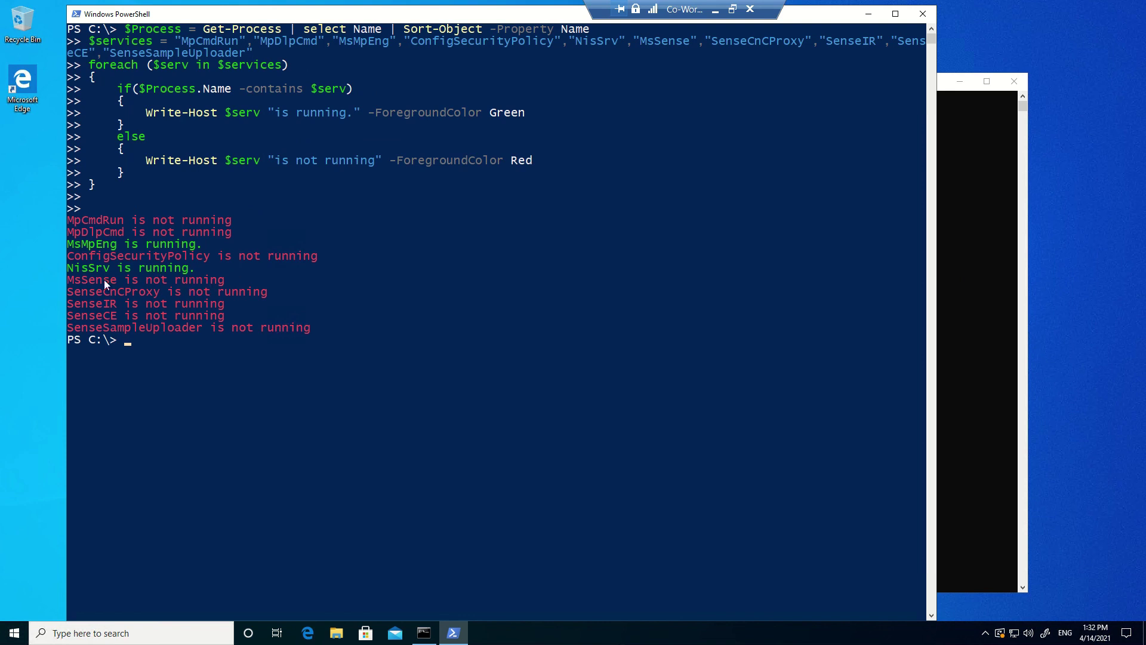
left_click_drag(70, 278, 194, 284)
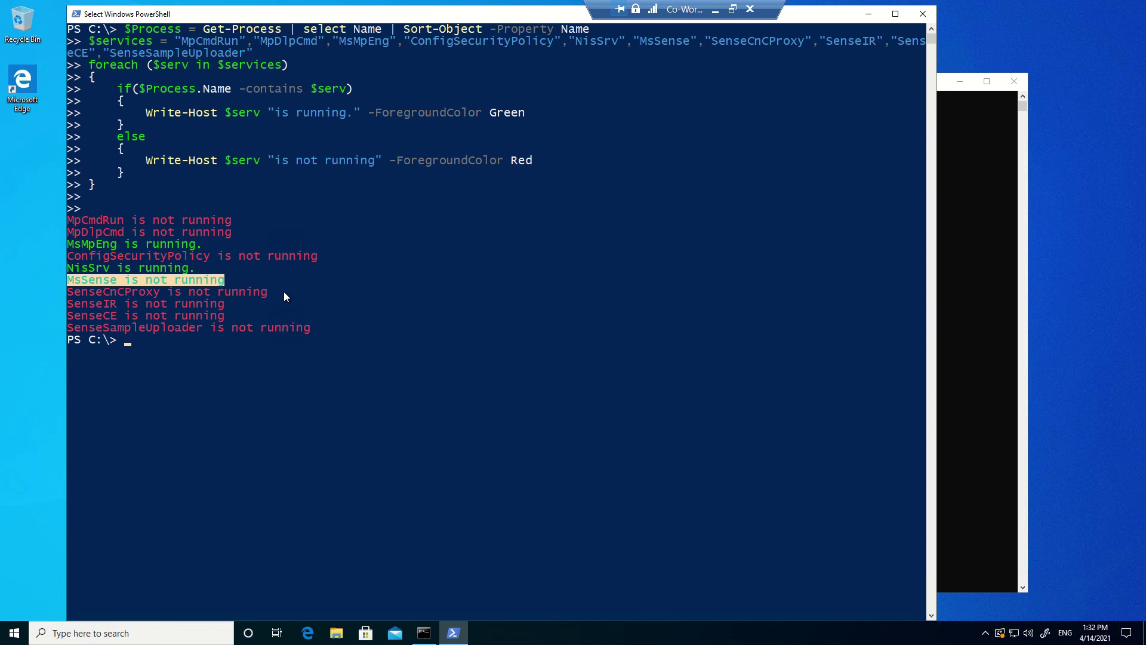
left_click_drag(87, 219, 189, 325)
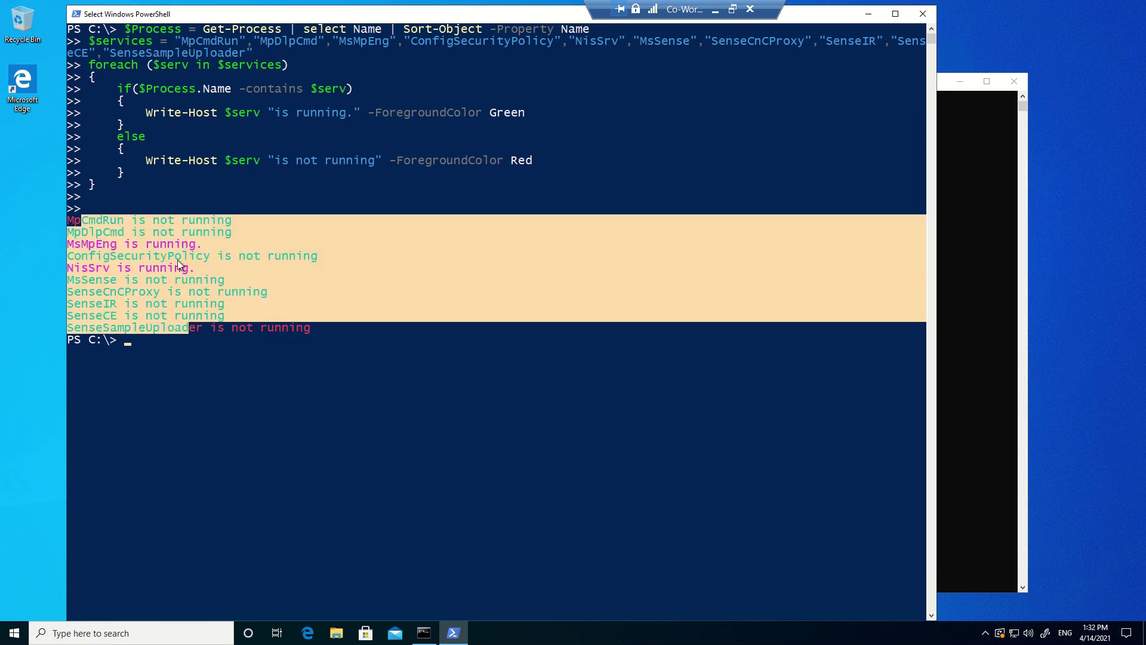
left_click(170, 234)
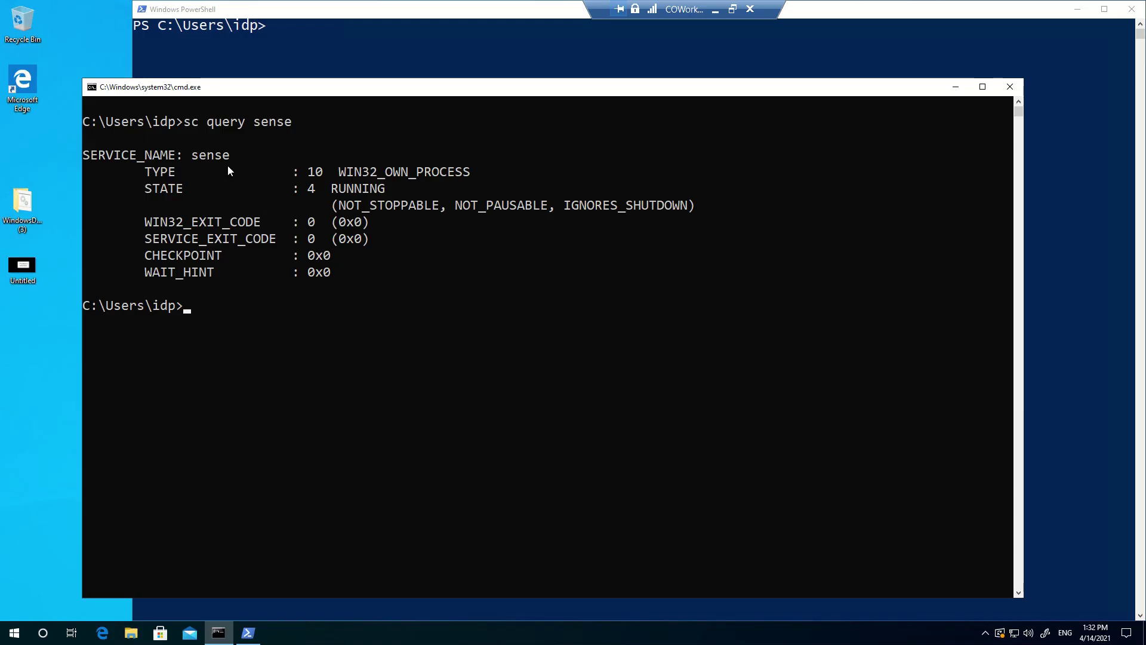
Run the same Defender process-check script in PowerShell on the onboarded remote machine.
left_click(315, 71)
type("$Process = Get-Process | select Name | Sort-Object -Property Name $services = \"MpCmdRun\",\"MpDlpCmd\",\"MsMpEng\",\"ConfigSecurityPolicy\",\"NisSrv\",\"MsSense\",\"SenseCncProxy\",\"SenseIR\",\"SenseCE\",\"SenseSampleUploader\" foreach ($serv in $services) {     if($Process.Name -contains $serv)     {         Write-Host $serv \"is running.\" -ForegroundColor Green     }     else     {         Write-Host $serv \"is not running\" -ForegroundColor Red     } }")
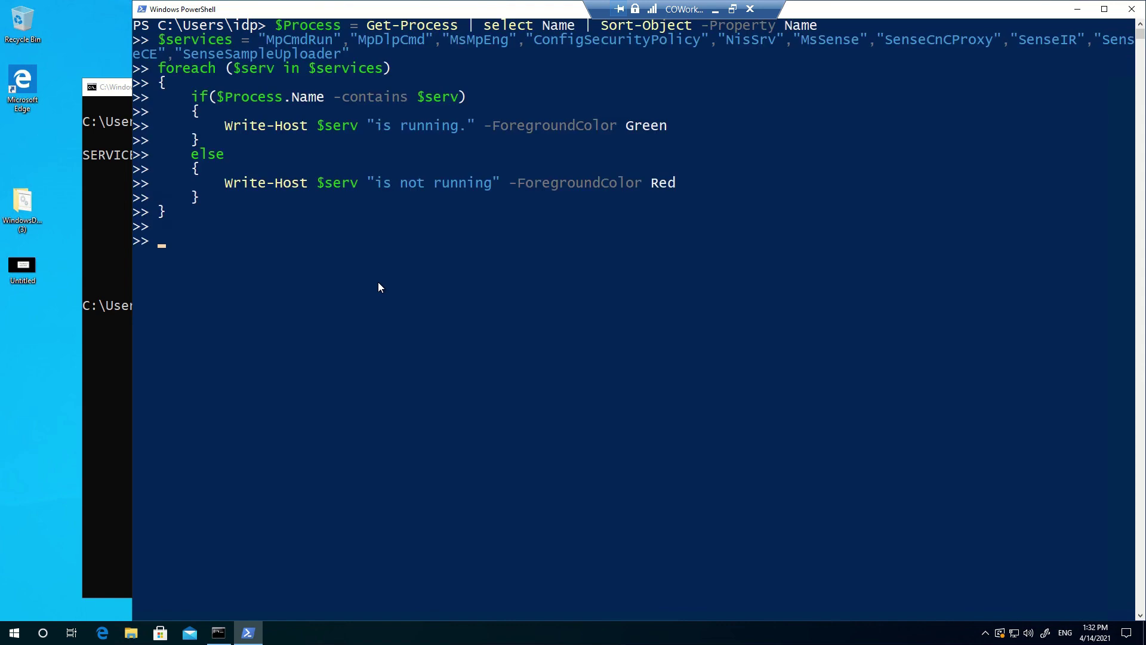
key("Return")
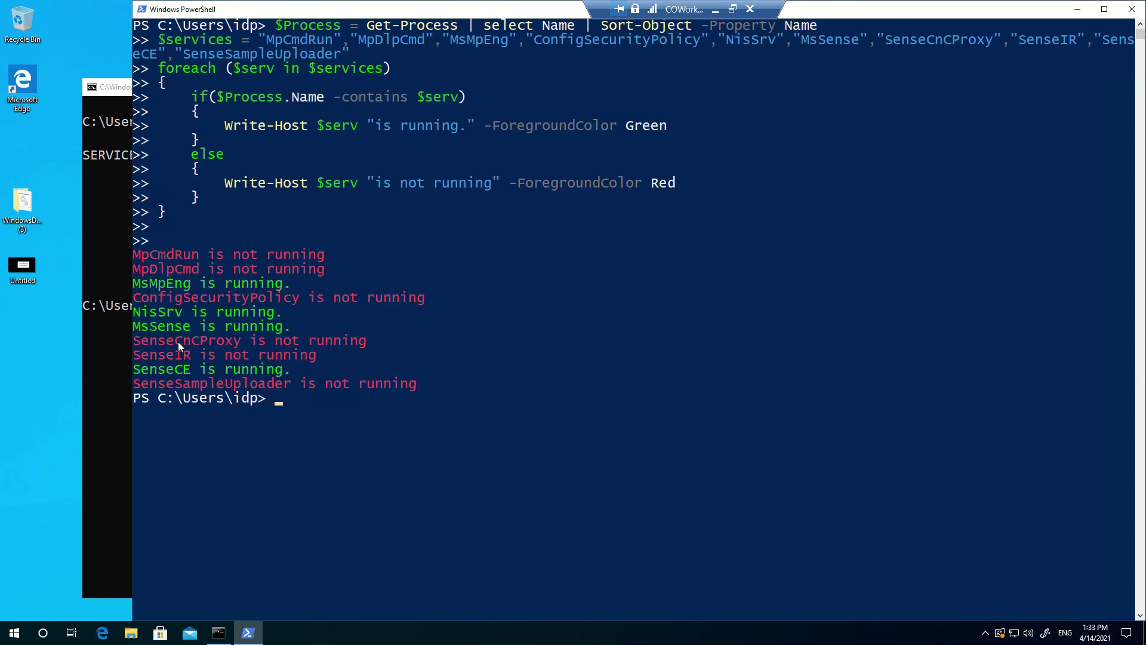
Examine the MsSense result on the onboarded machine, the script's Get-Process assignment and its foreach block.
left_click_drag(143, 324, 266, 326)
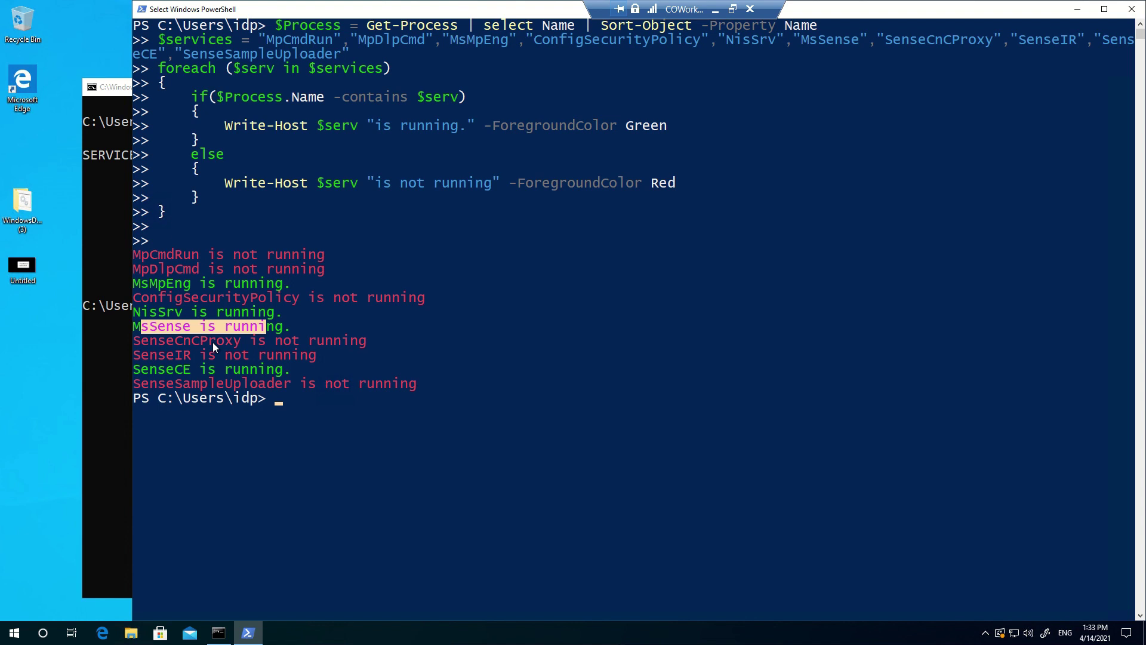
left_click(471, 455)
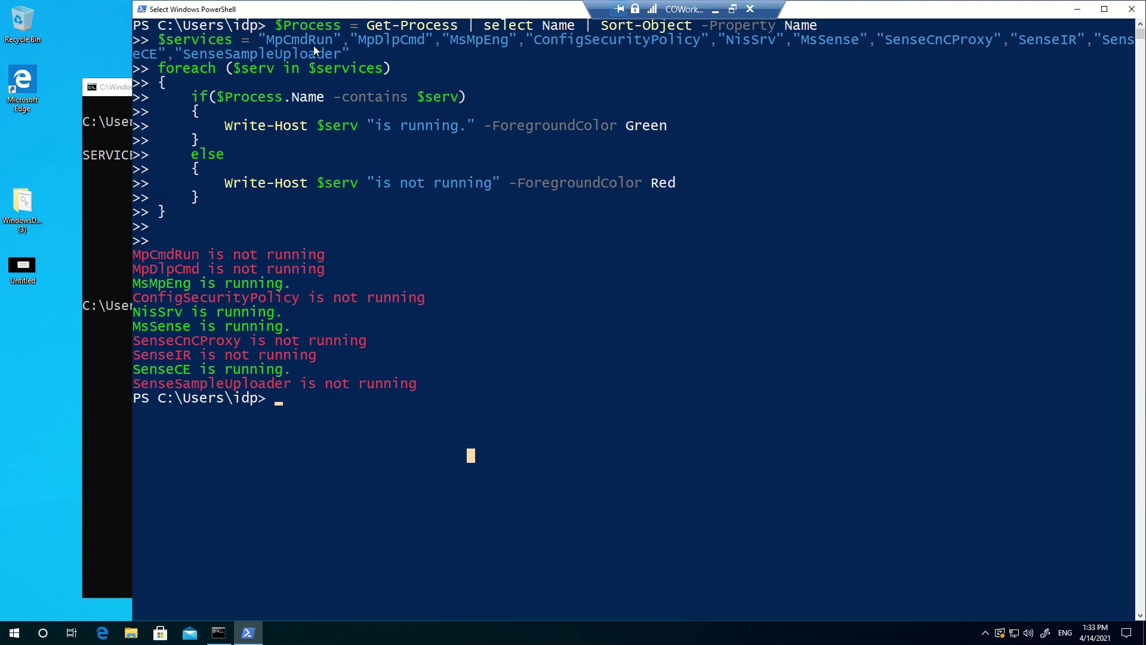
left_click_drag(277, 27, 466, 27)
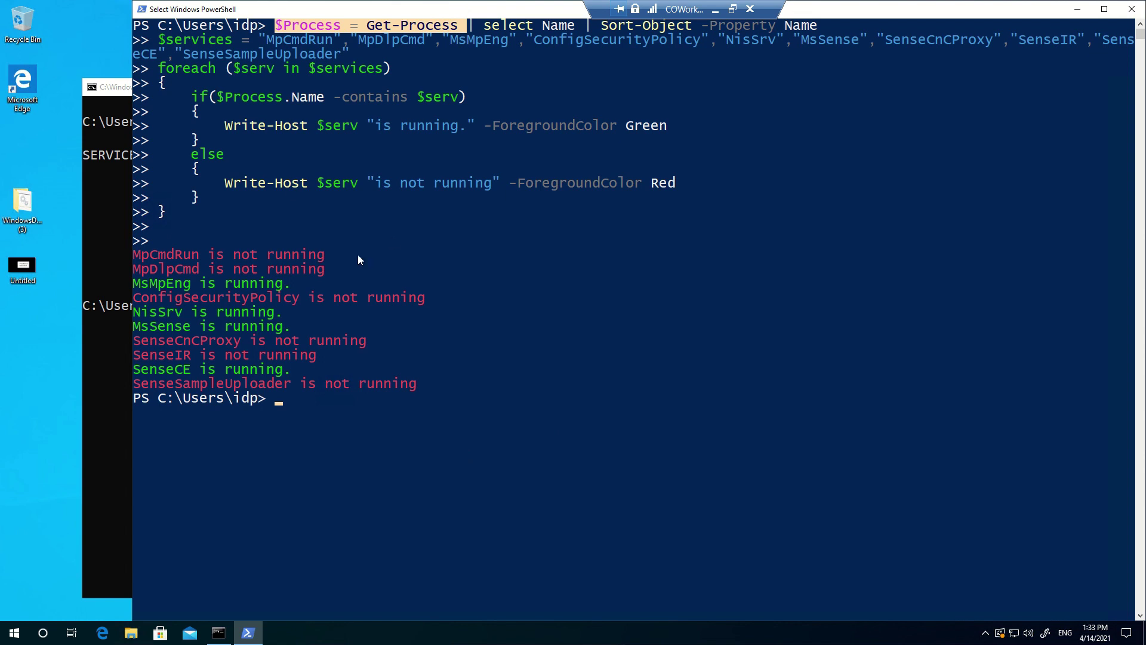
left_click_drag(247, 81, 290, 199)
left_click(596, 399)
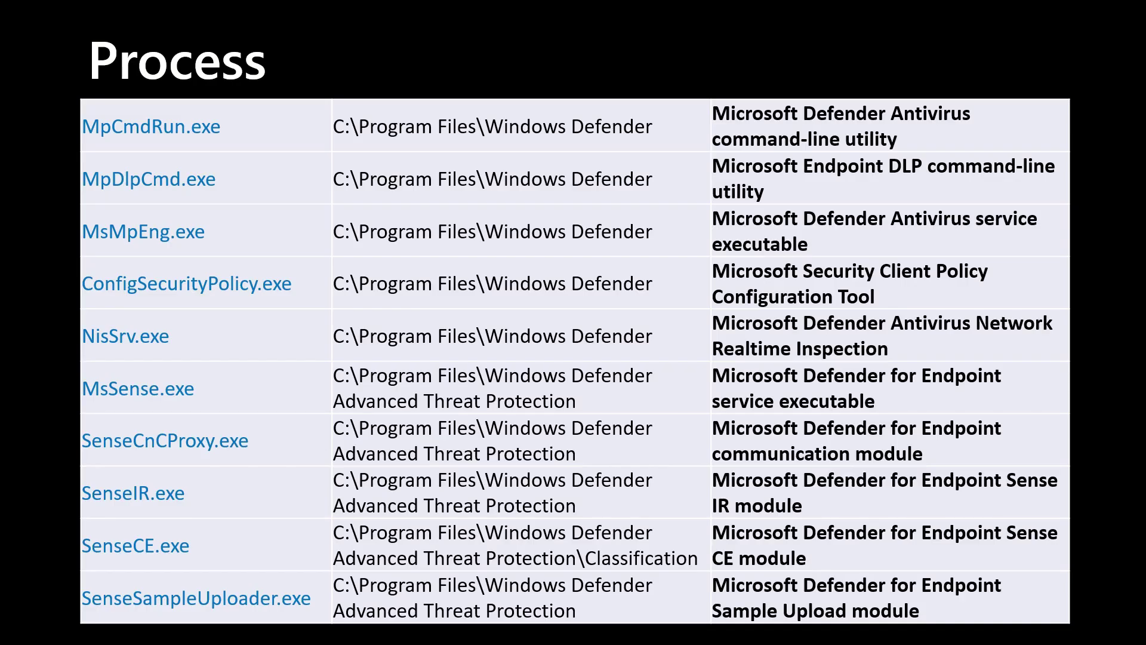
key("Right")
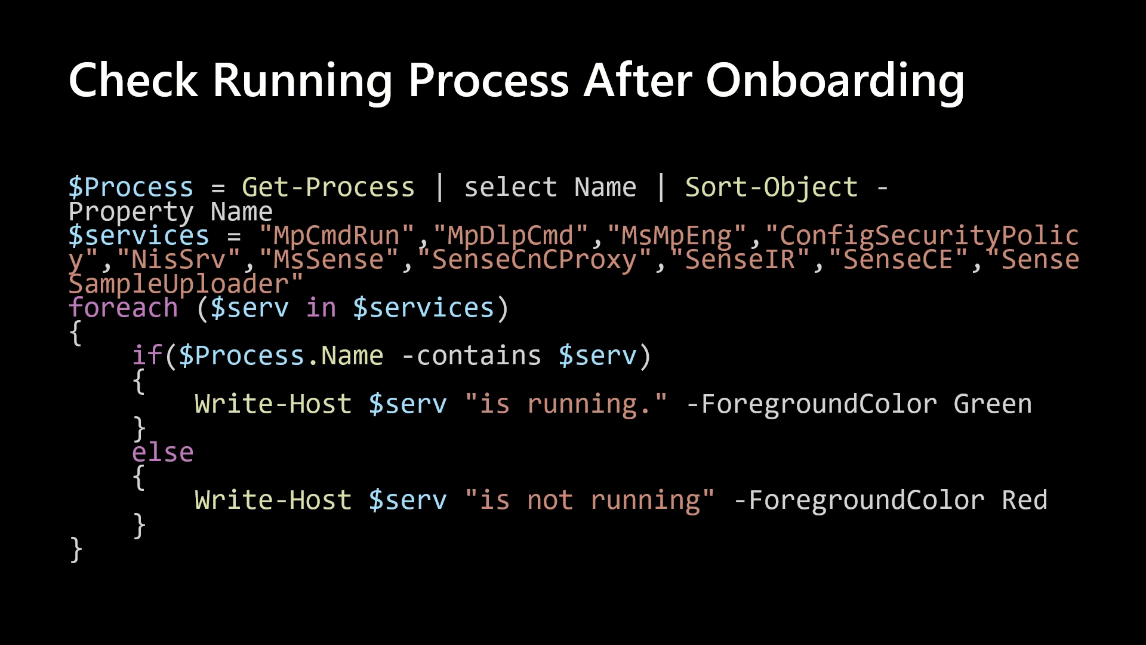
key("Right")
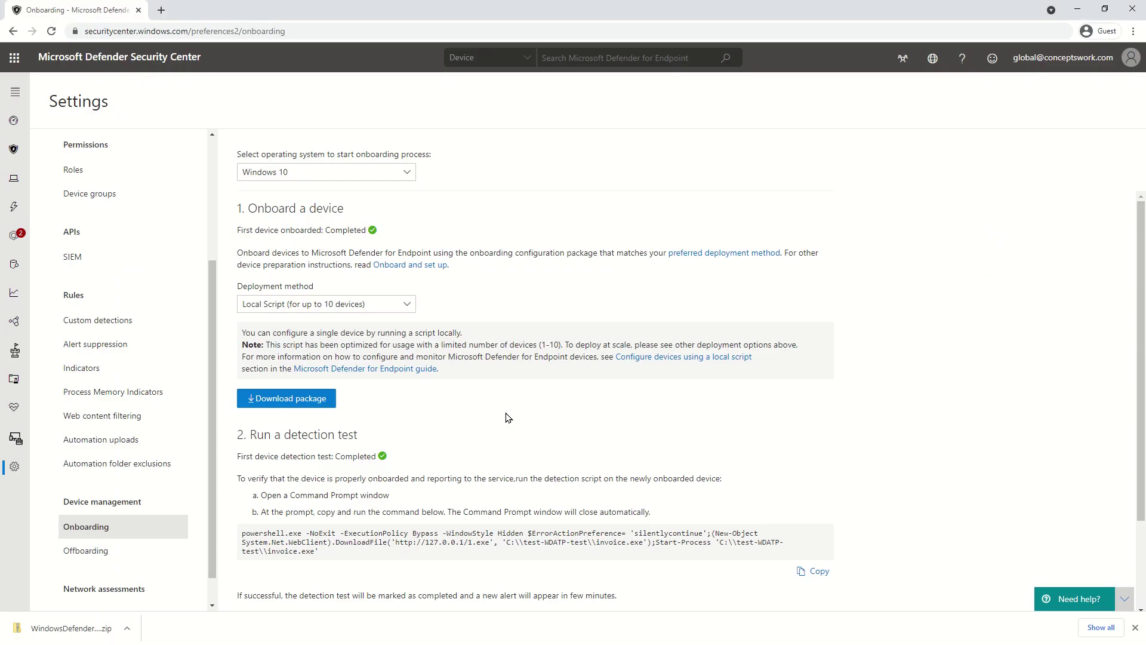
Open the signed-in account's details in the Microsoft Defender Security Center and highlight the Org ID.
left_click(1054, 64)
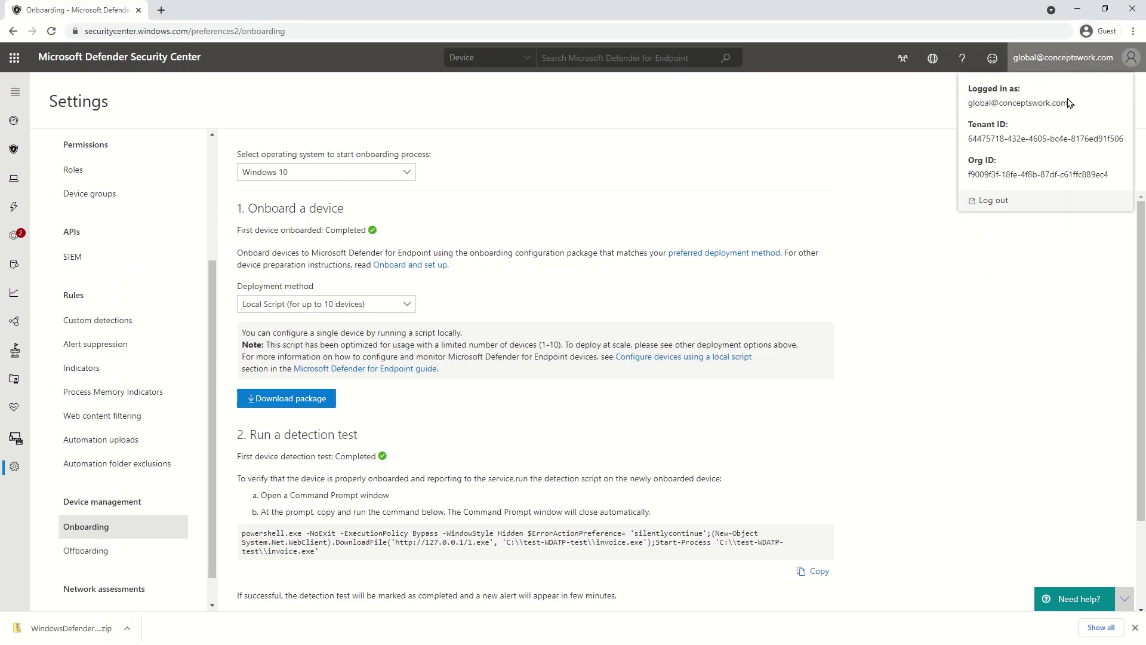
left_click_drag(971, 174, 1115, 177)
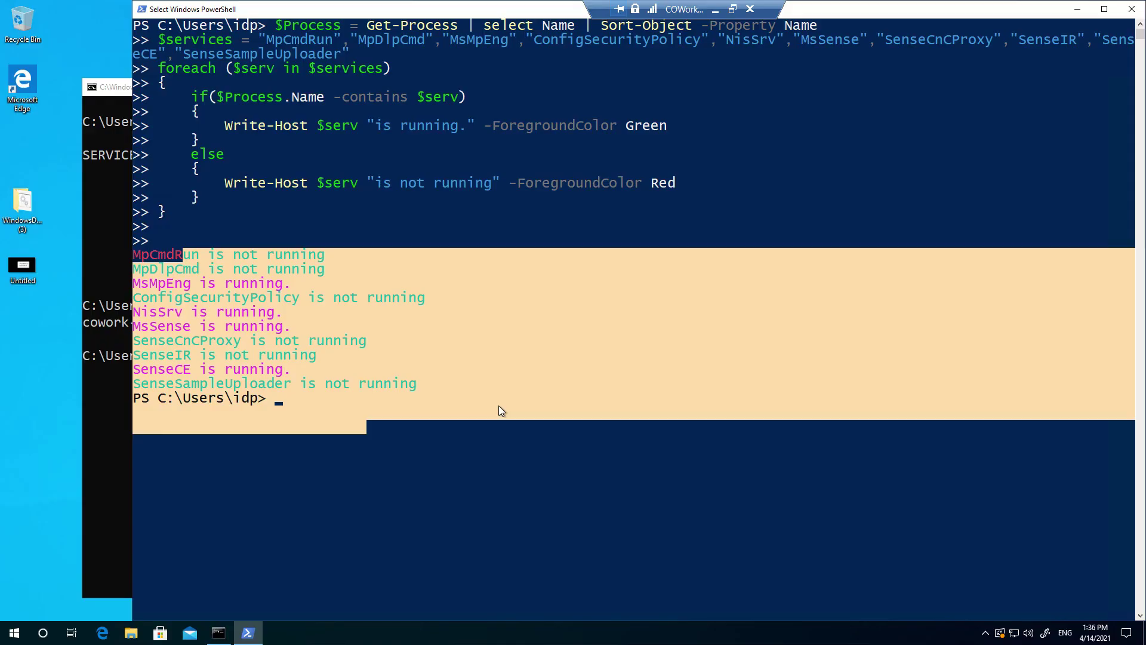
left_click(465, 396)
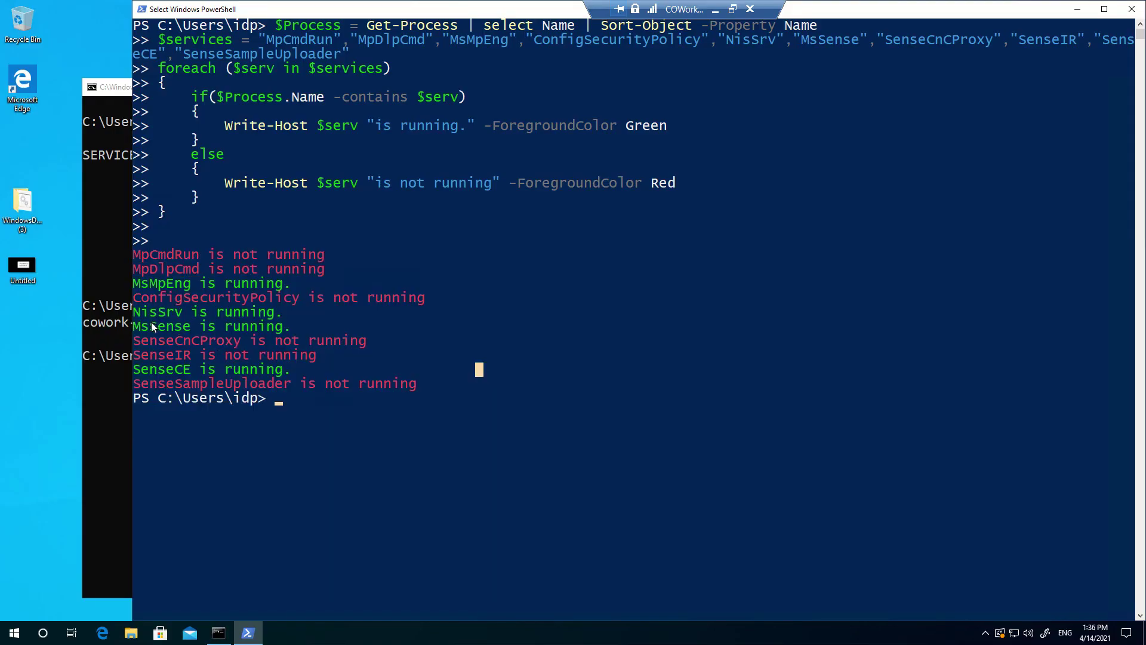
Highlight the MsSense status line on the onboarded machine and open Registry Editor with elevated rights.
left_click_drag(140, 327, 296, 329)
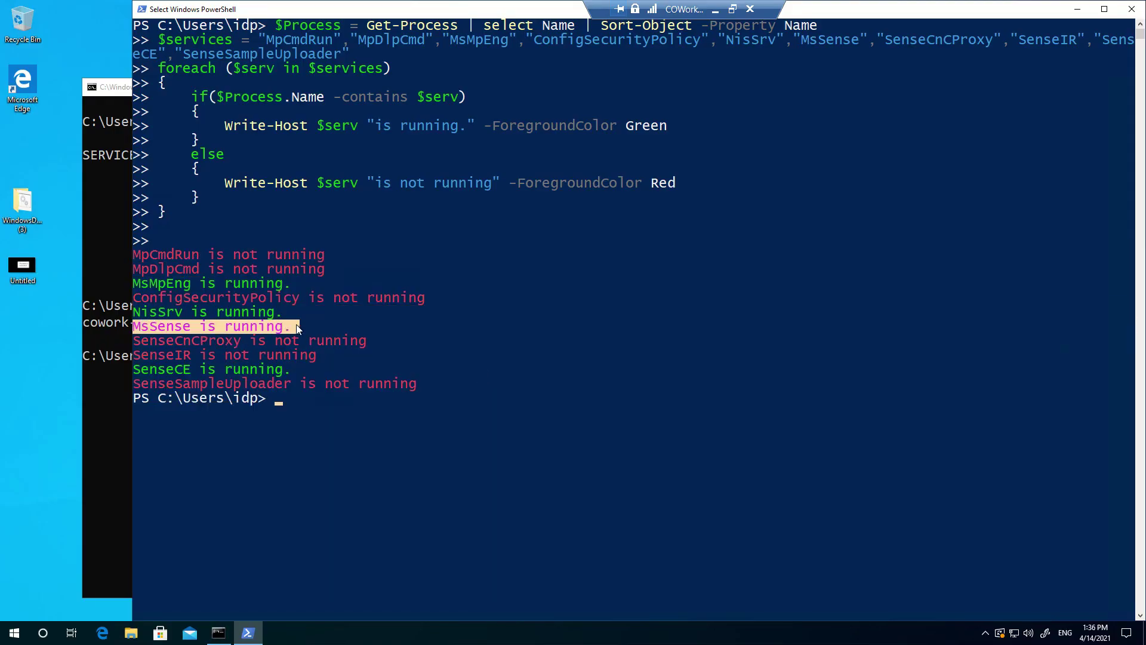
left_click(412, 459)
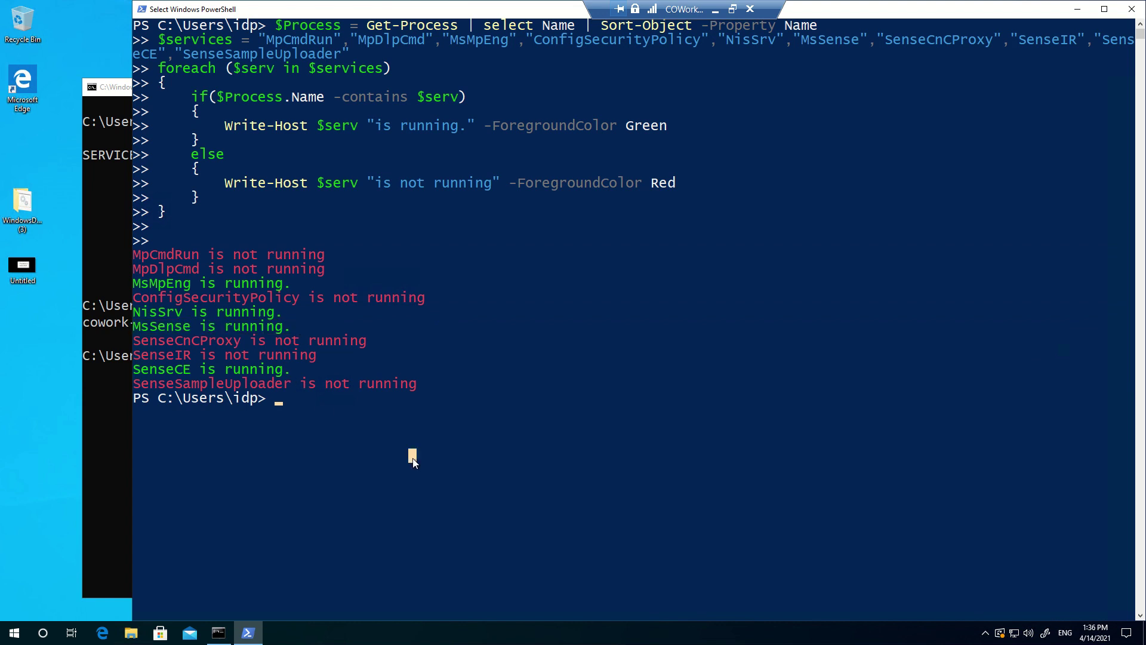
key("super+r")
type("reg")
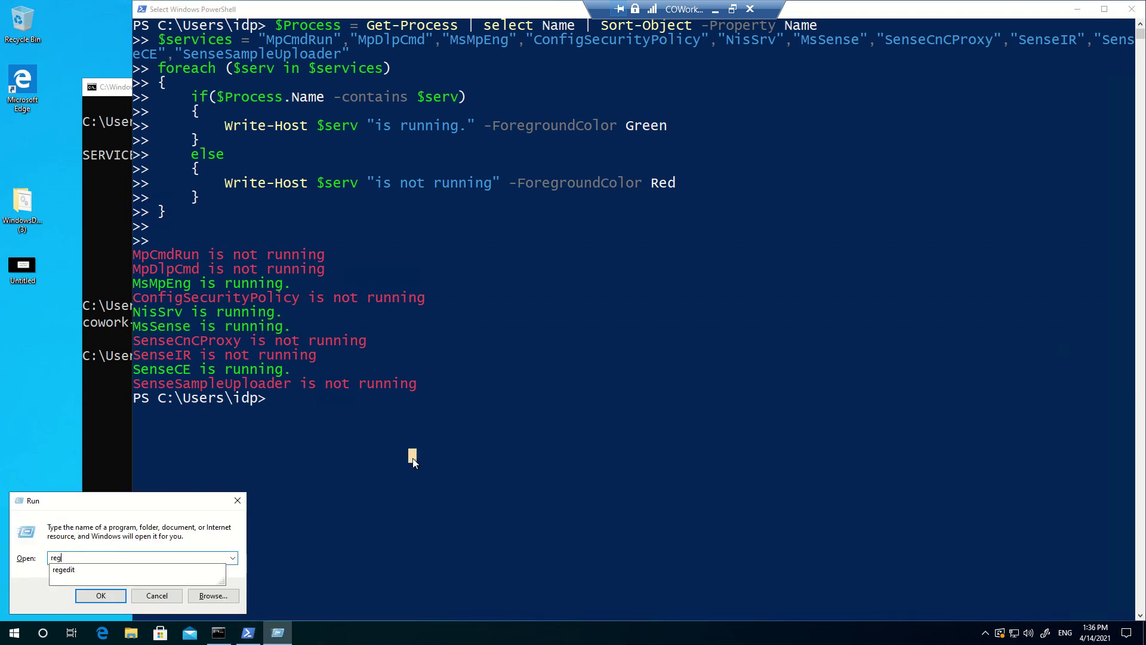
type("edit")
key("Return")
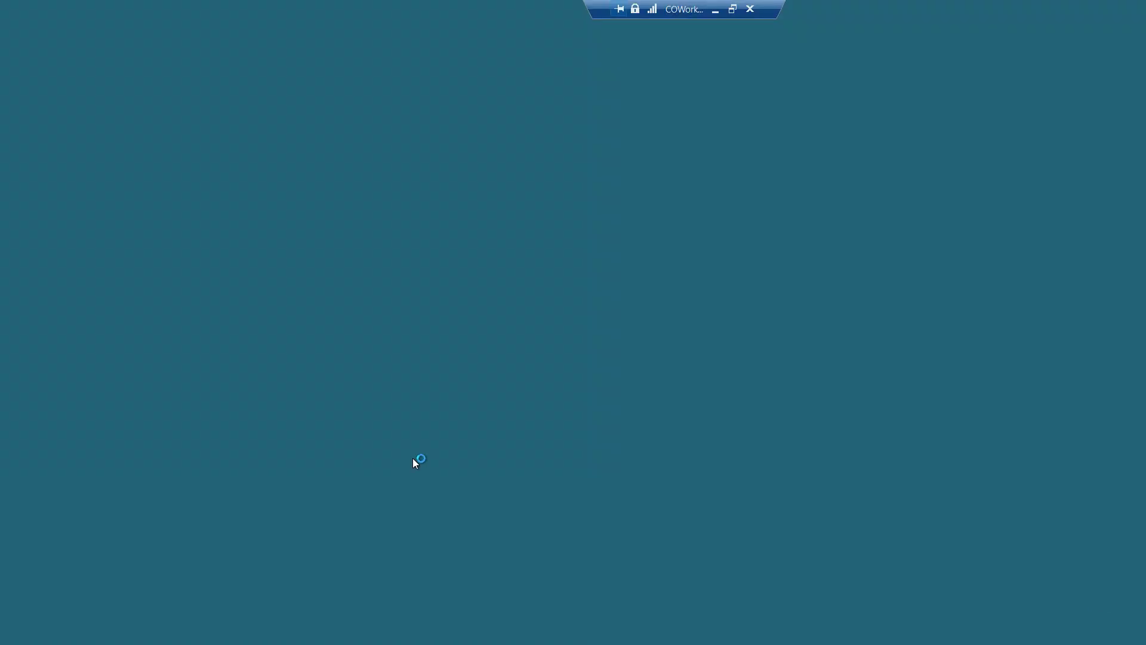
left_click(496, 393)
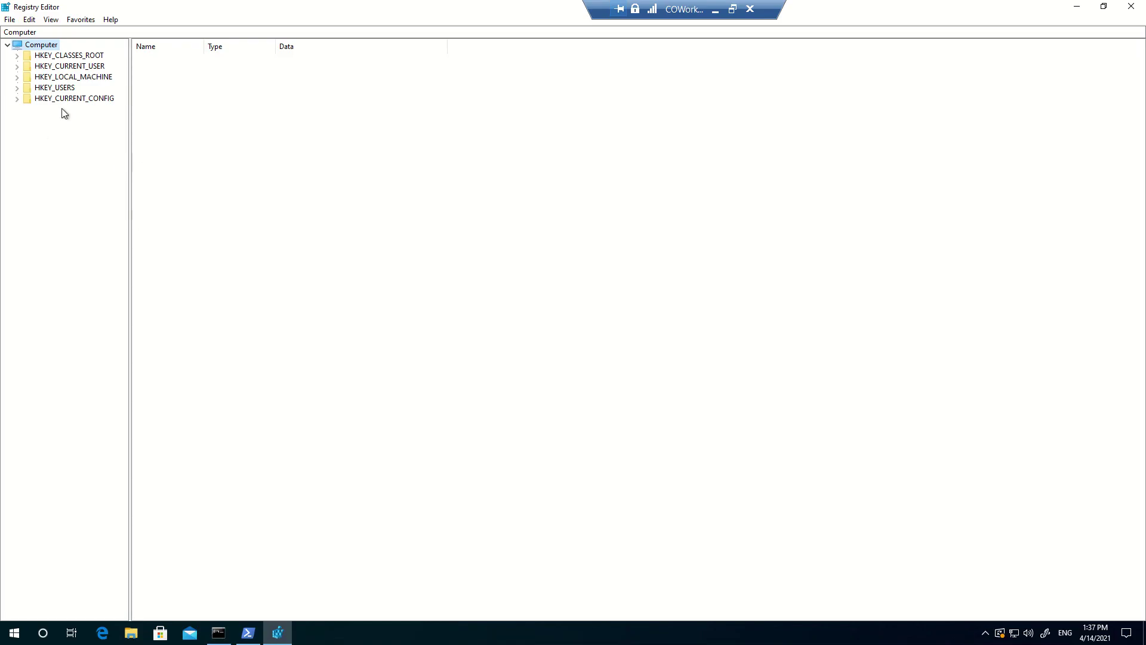
Browse to HKEY_LOCAL_MACHINE\SOFTWARE\Microsoft\Windows Advanced Threat Protection\Status and select the OrgId value.
left_click(17, 77)
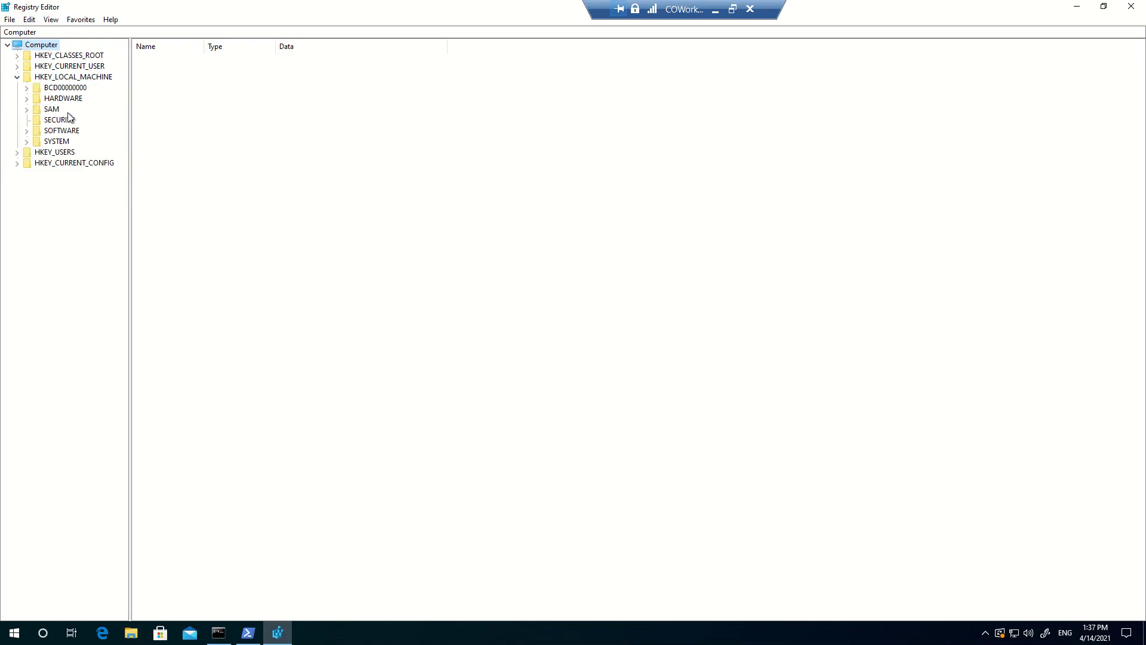
left_click(27, 130)
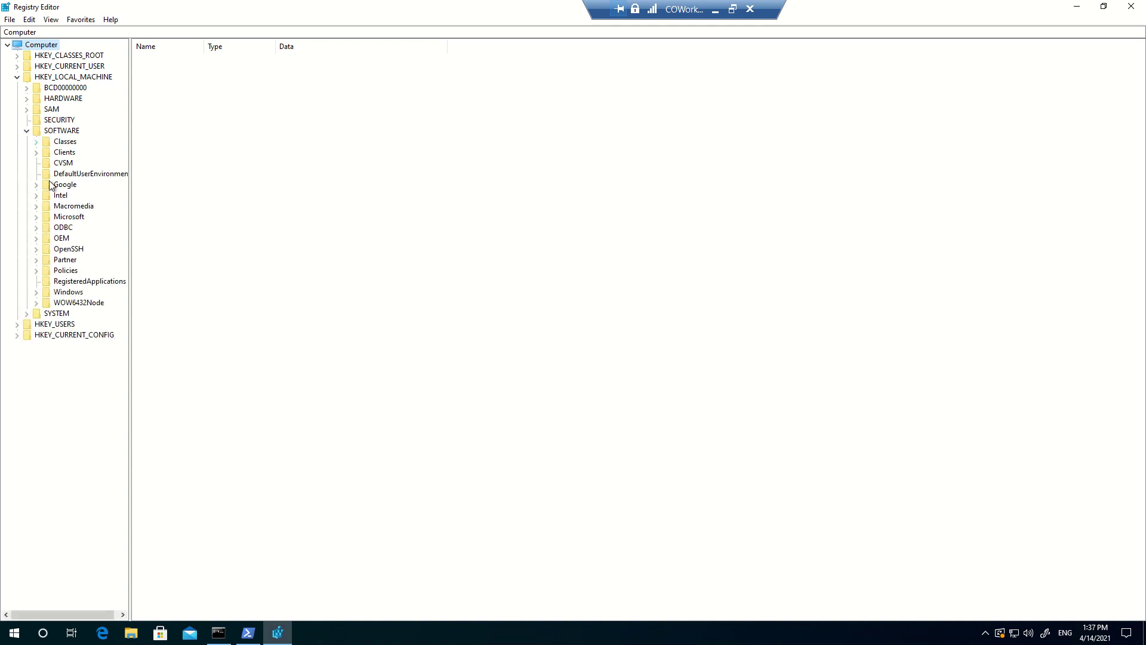
left_click(36, 216)
left_click_drag(128, 238, 345, 242)
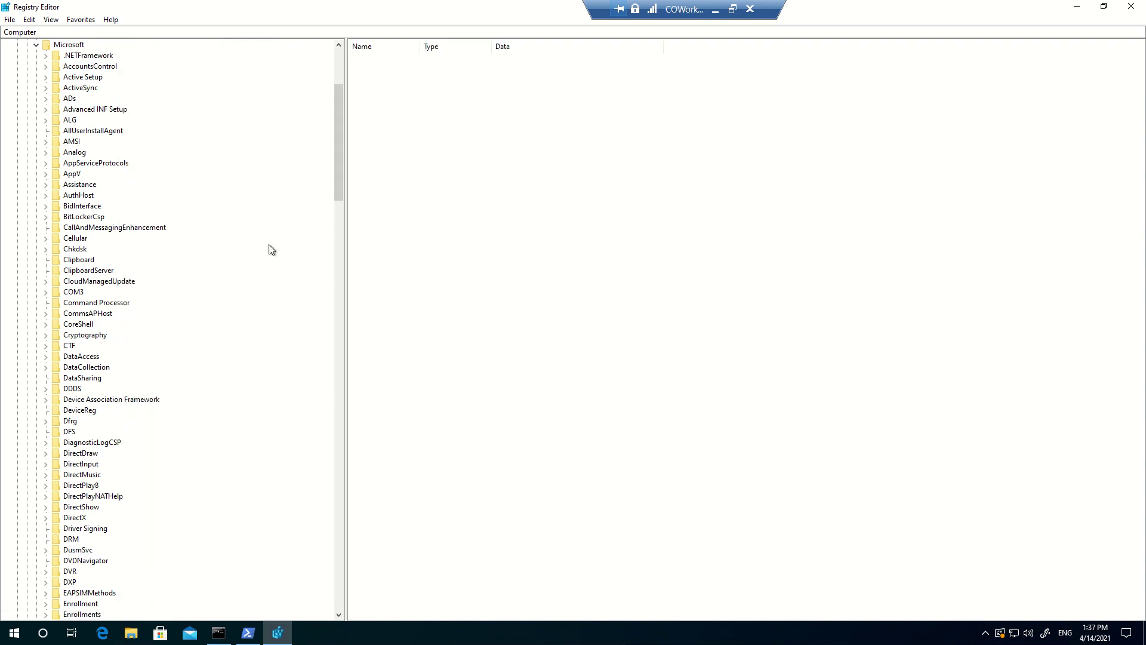
left_click_drag(335, 187, 315, 560)
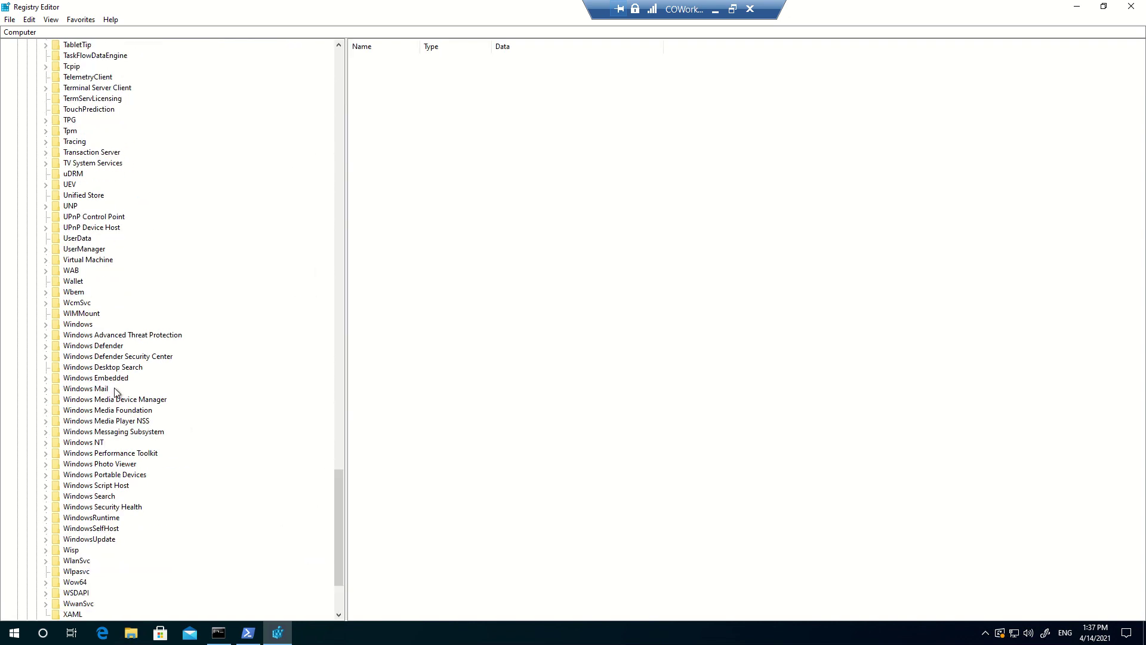
left_click(113, 337)
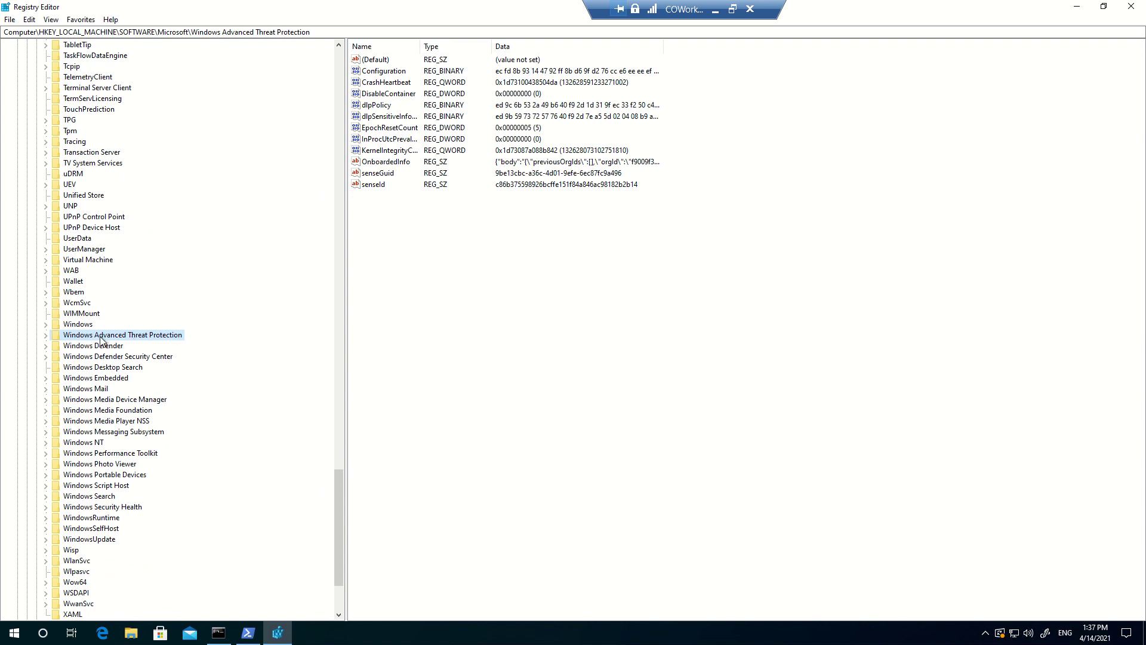
left_click(46, 335)
left_click(83, 348)
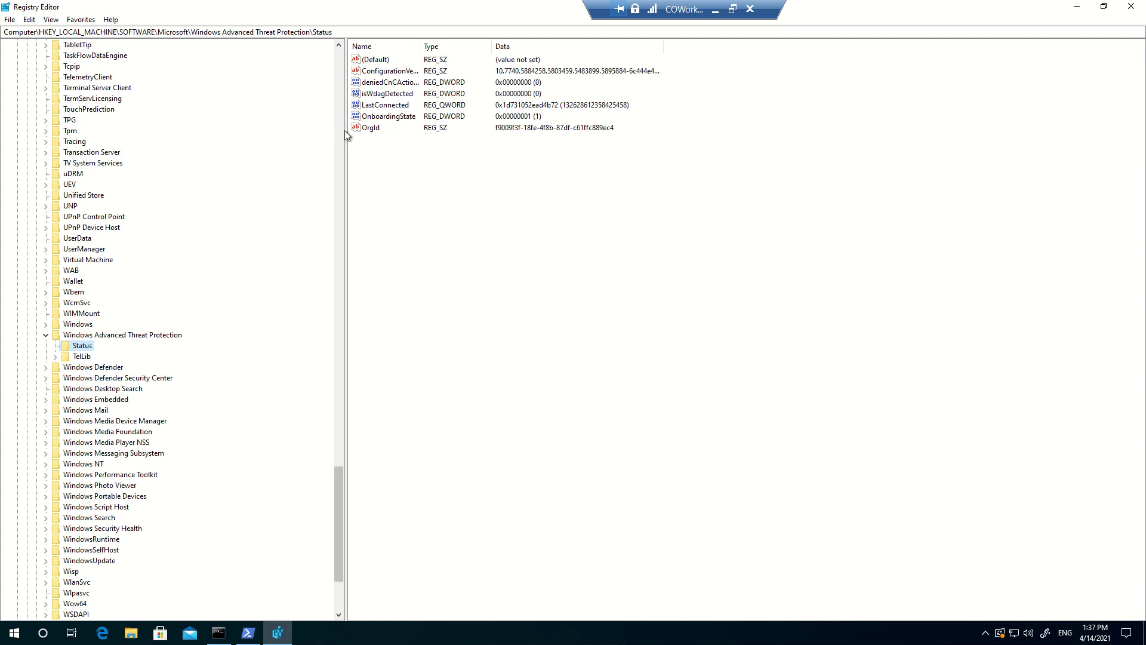
left_click(367, 129)
left_click(546, 137)
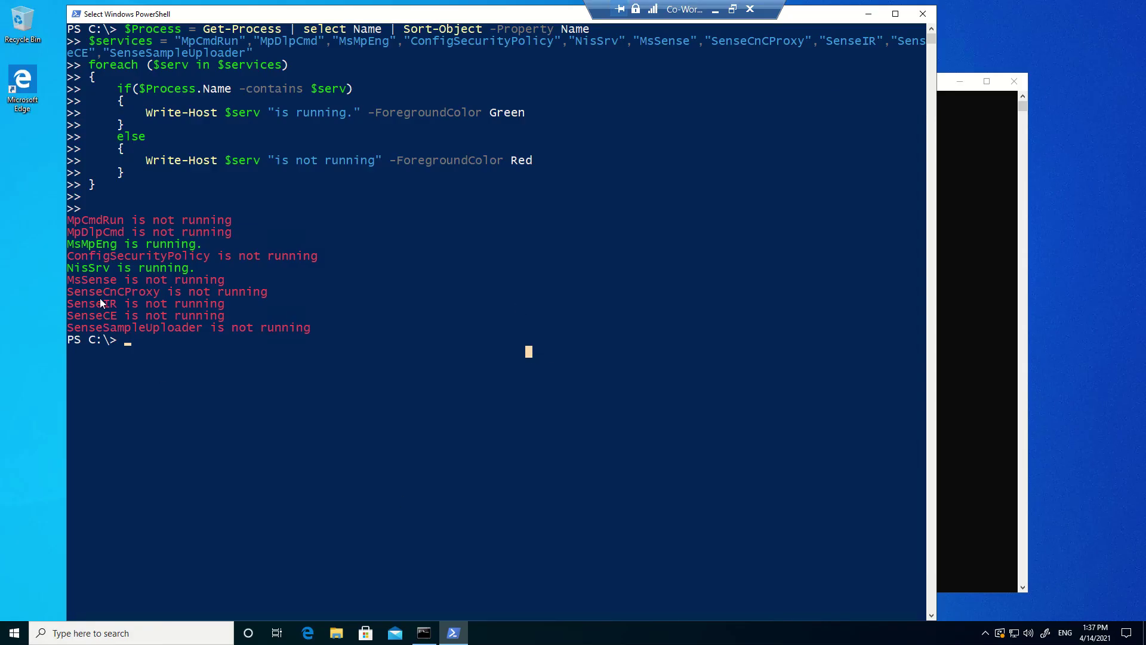
Highlight the MsSense status line on the non-onboarded machine cowork-004 and open Registry Editor there with elevated rights.
left_click_drag(73, 282, 232, 280)
left_click(298, 363)
left_click_drag(360, 442, 360, 452)
key("super+r")
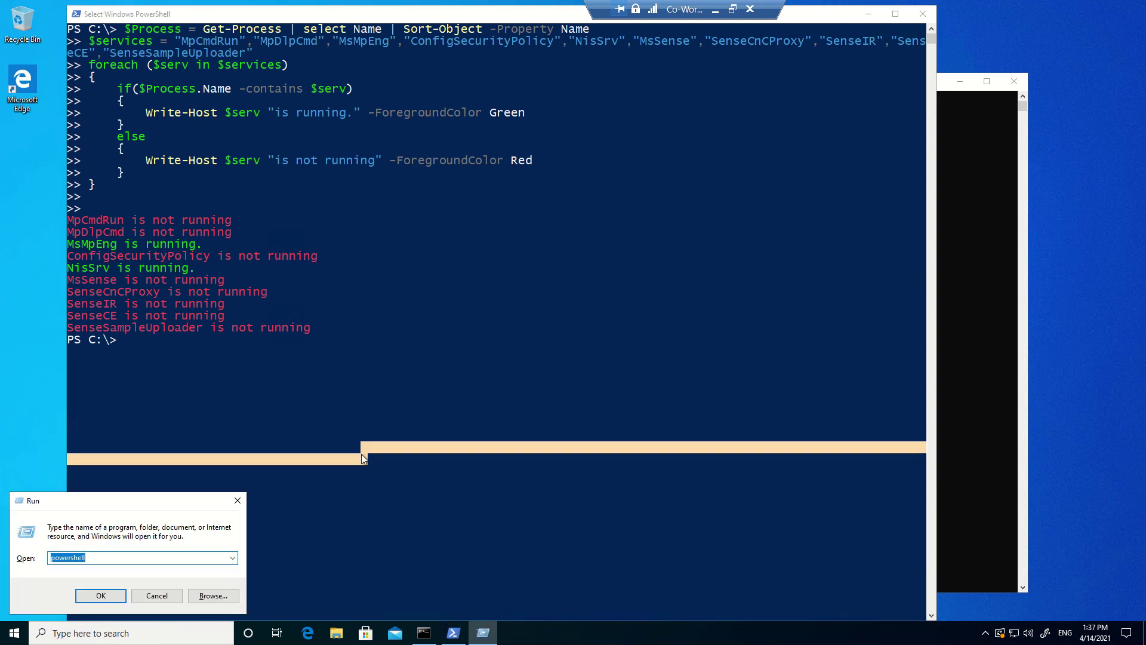
type("regedit")
key("Return")
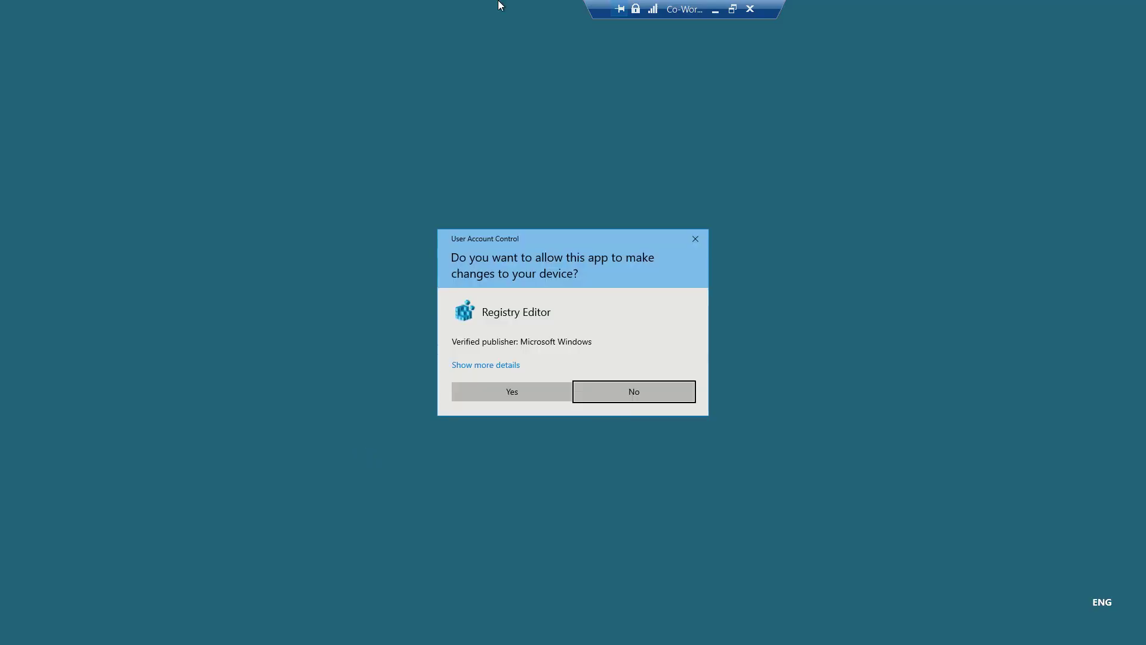
left_click(497, 396)
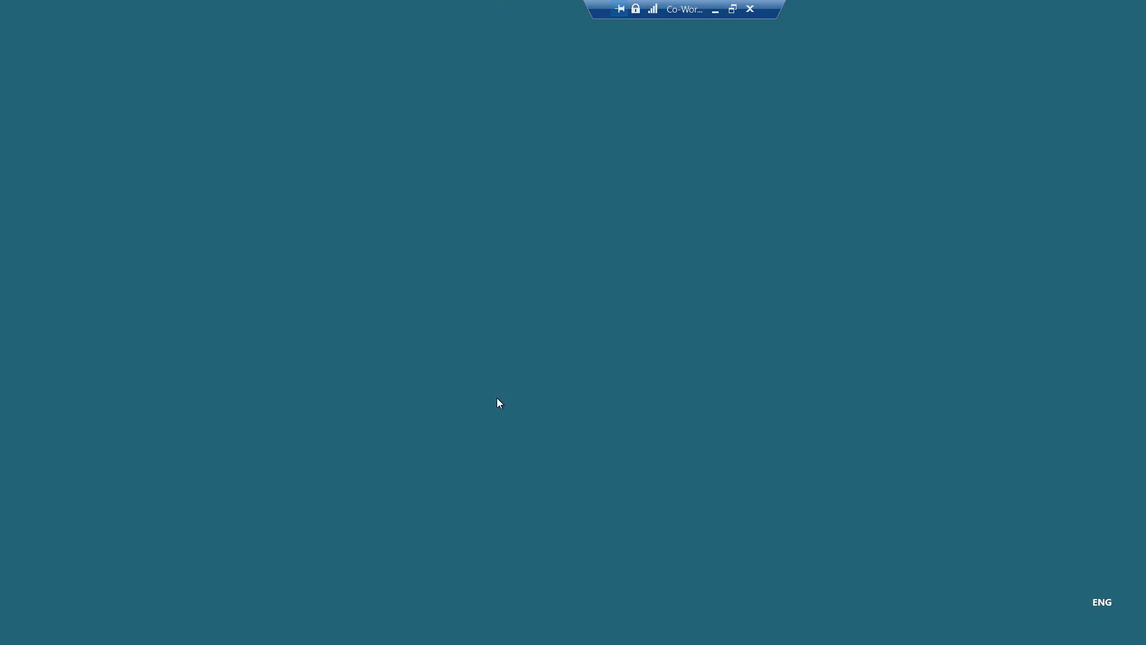
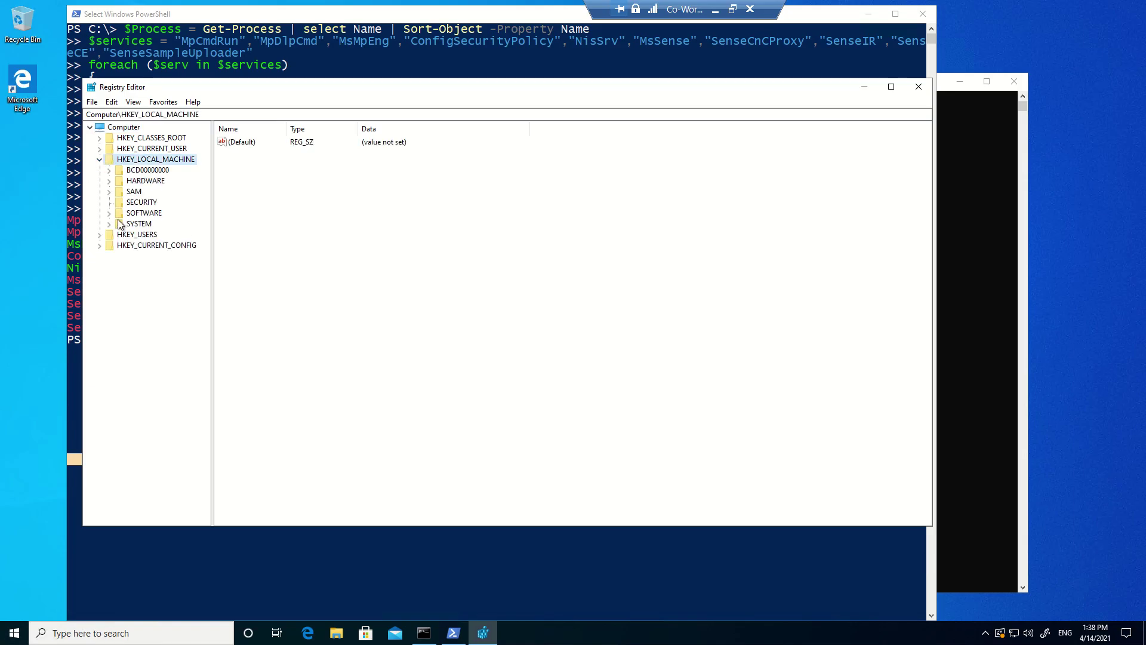
Open the Status key under HKEY_LOCAL_MACHINE\SOFTWARE\Microsoft\Windows Advanced Threat Protection on the non-onboarded machine.
left_click(109, 213)
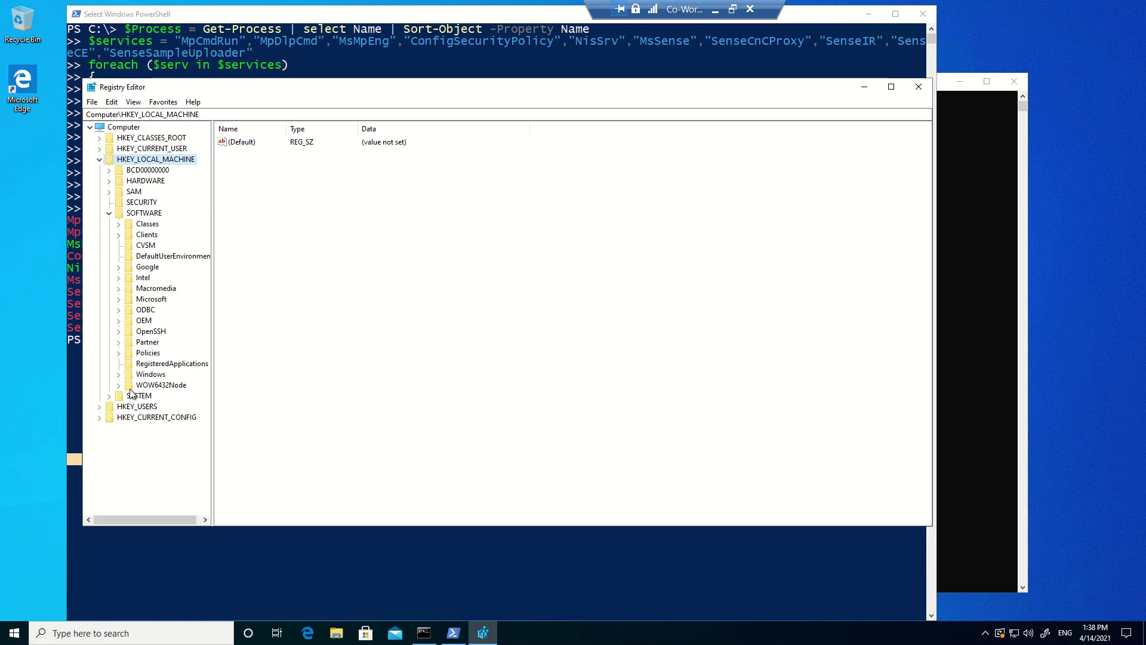
left_click(120, 299)
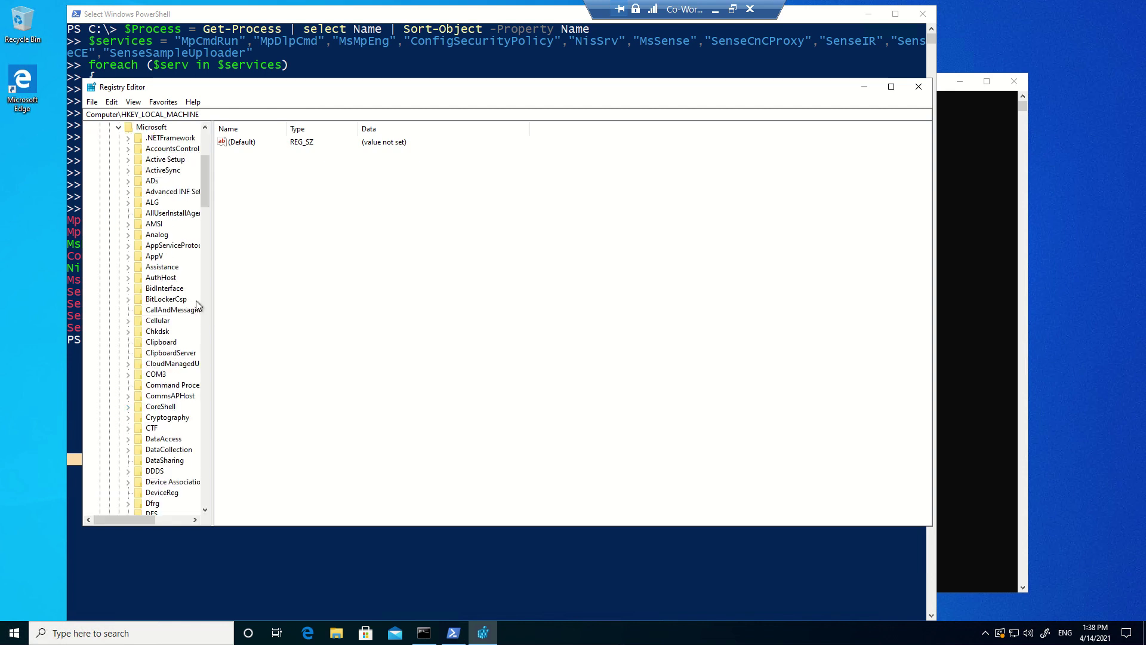
left_click_drag(212, 298, 430, 307)
scroll(235, 328, "down", 15)
scroll(232, 328, "down", 20)
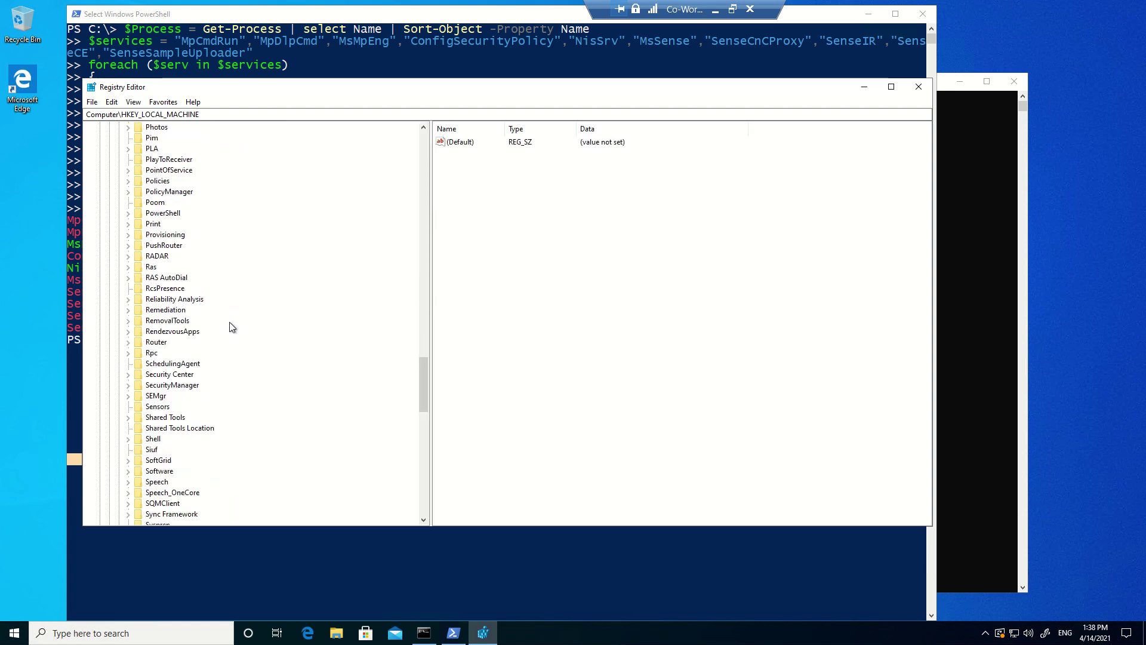
left_click(198, 214)
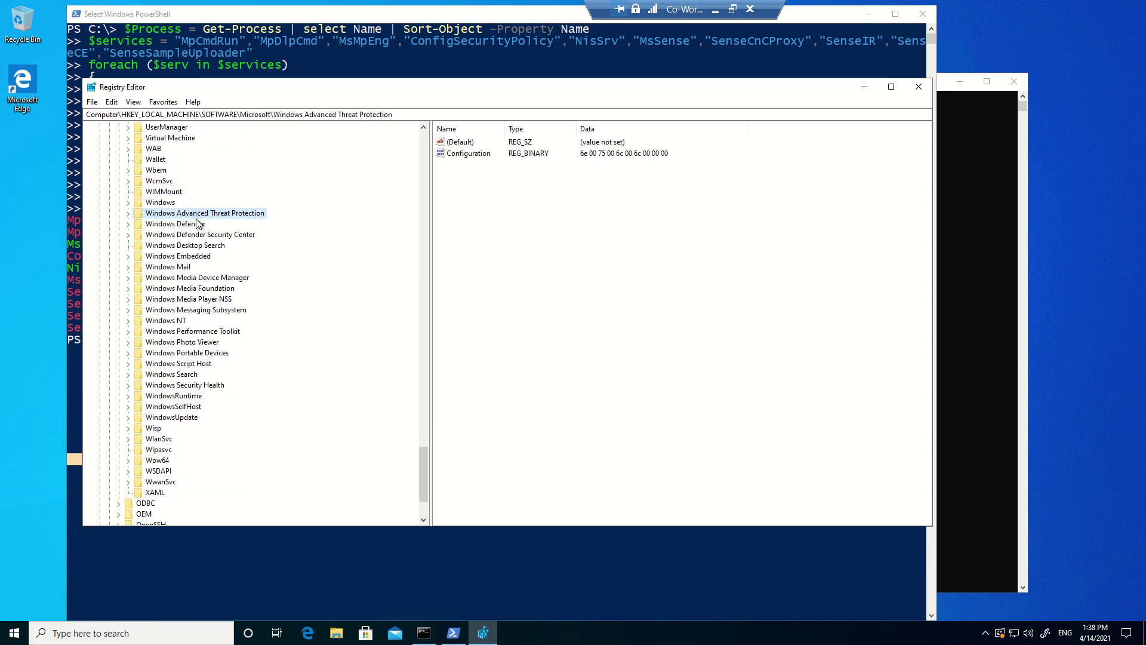
left_click(129, 214)
left_click(171, 225)
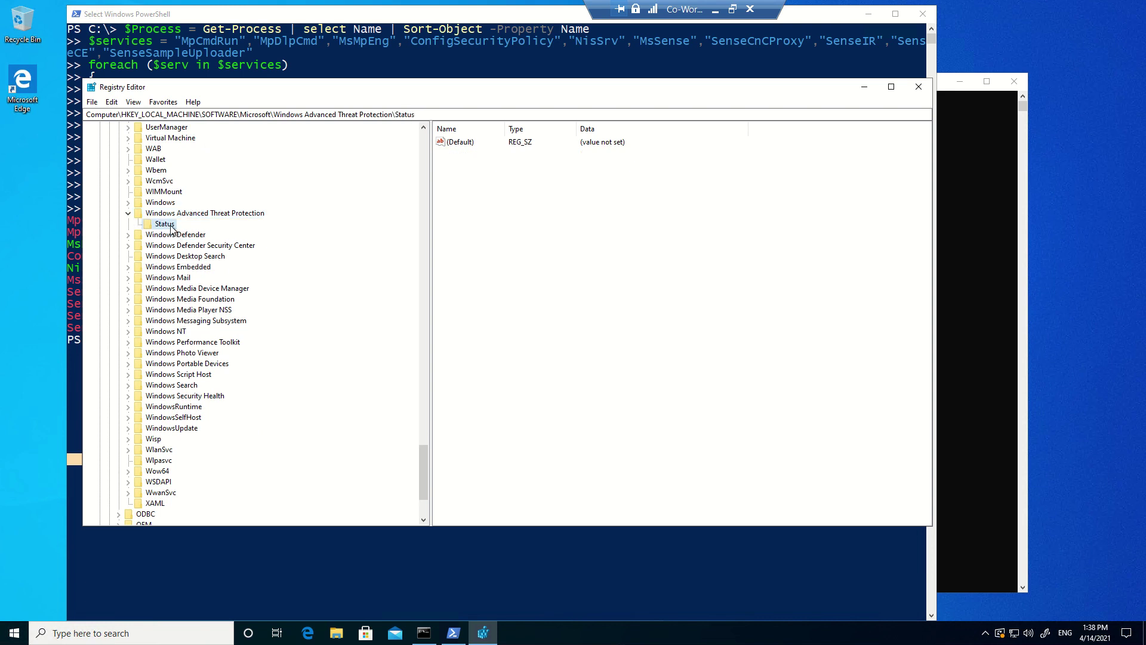
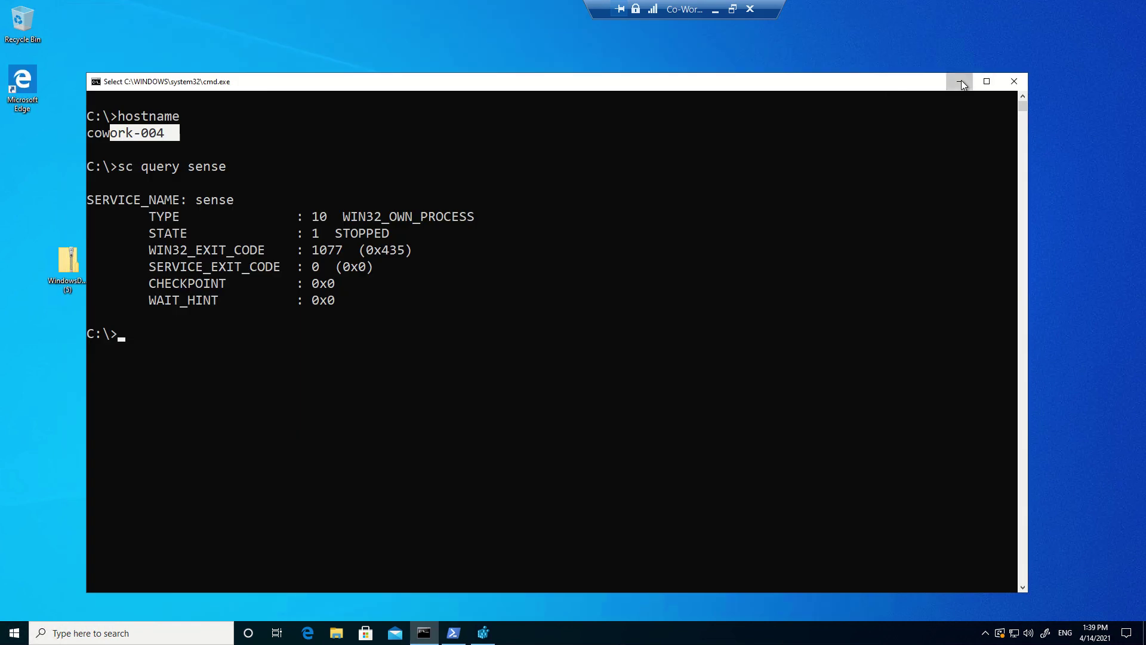
Extract the WindowsDefenderATPOnboardingPackage (5) archive on the desktop and select the extracted folder's path.
left_click(961, 84)
double_click(54, 282)
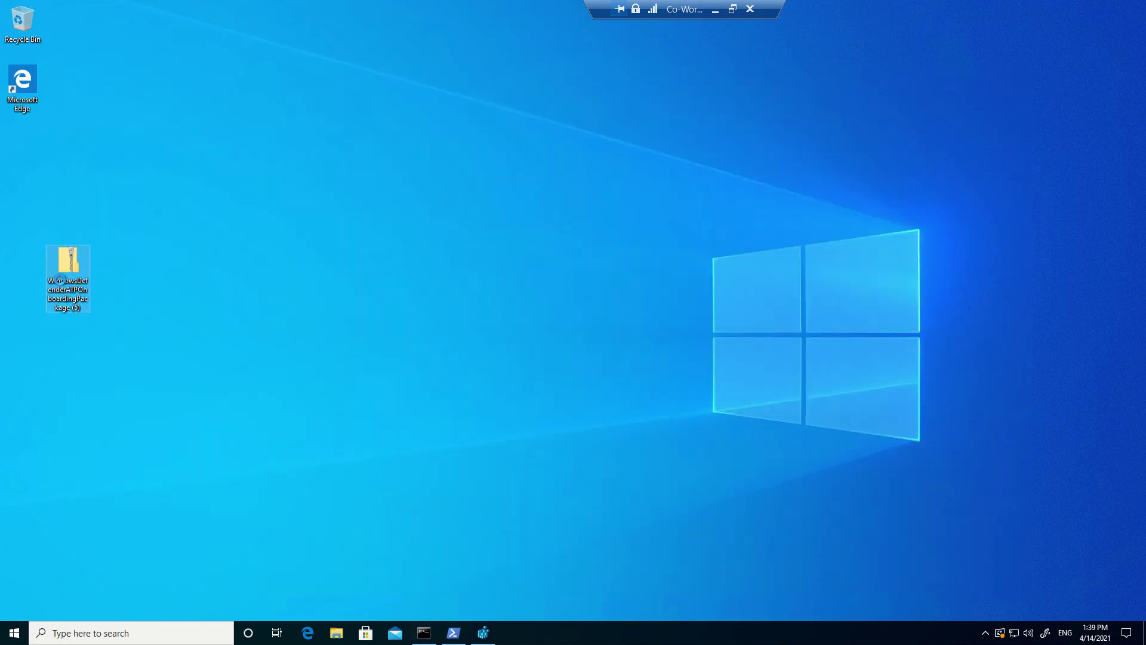
right_click(66, 280)
left_click(81, 322)
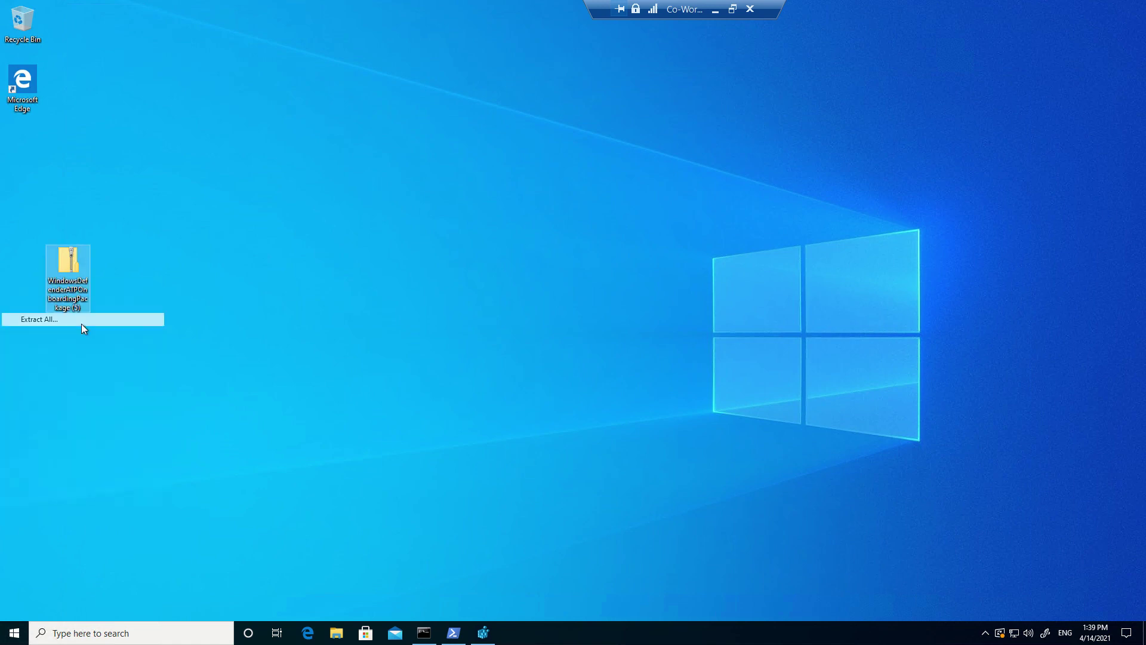
left_click(683, 435)
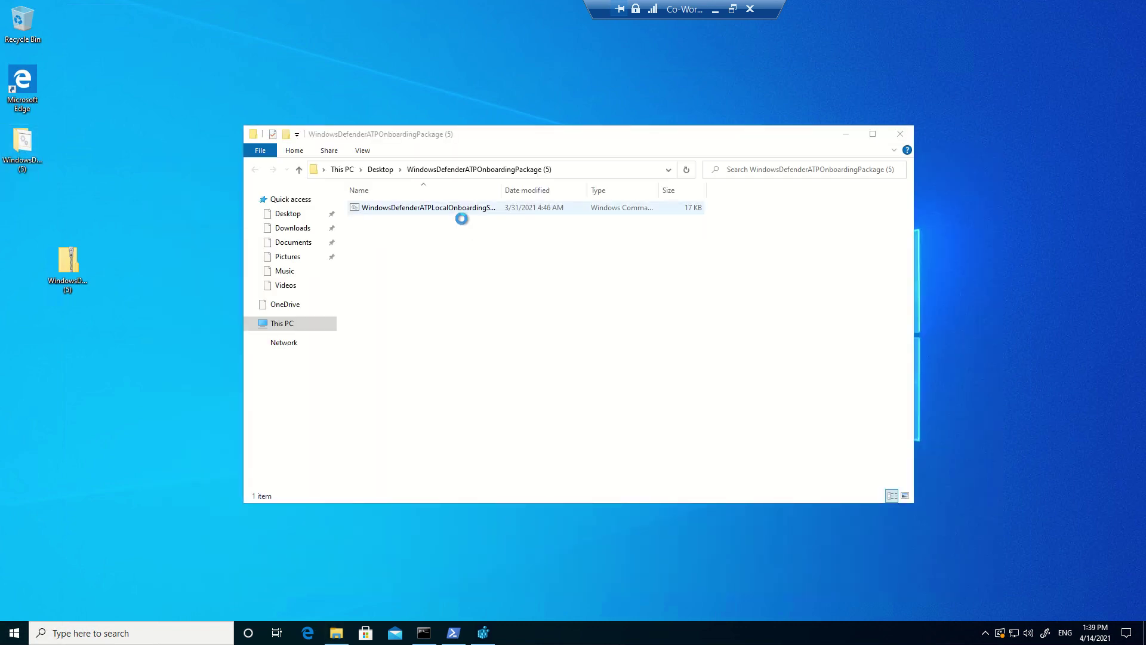
double_click(516, 205)
left_click(514, 186)
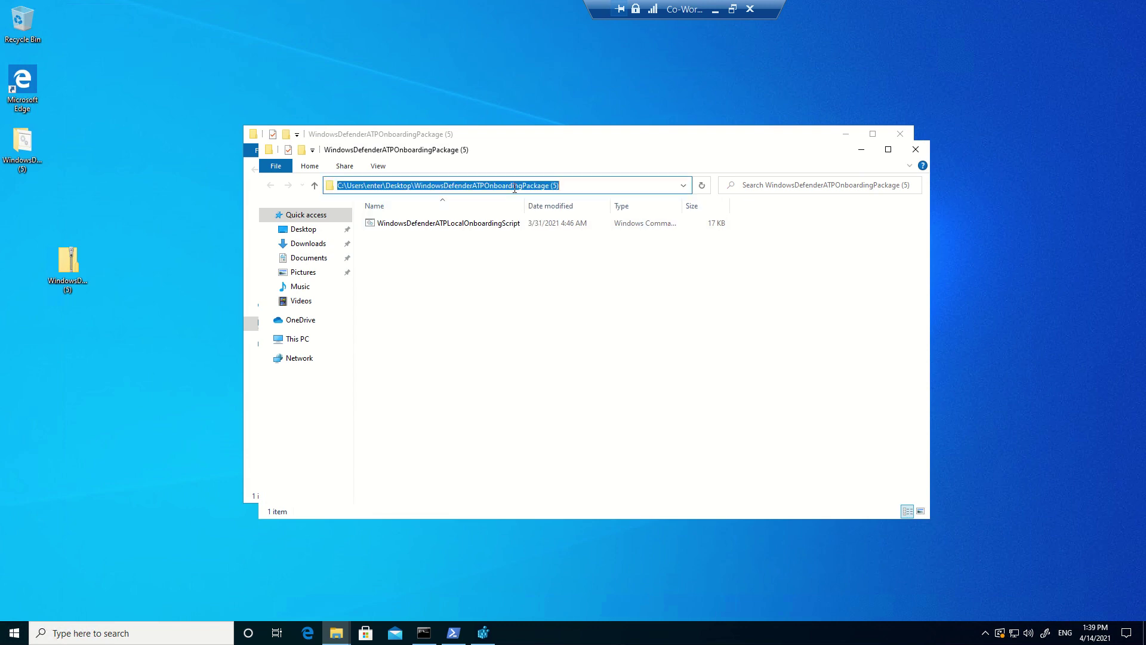
Open a Command Prompt as administrator and move its window clear of the onboarding package folder.
left_click(18, 635)
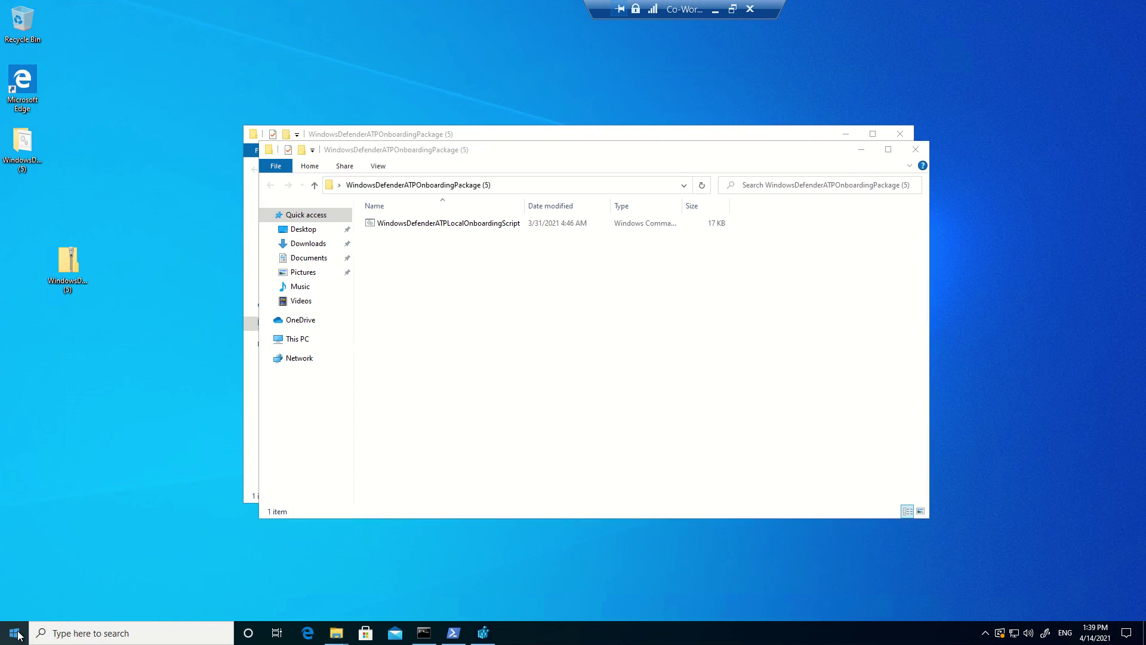
type("cmd")
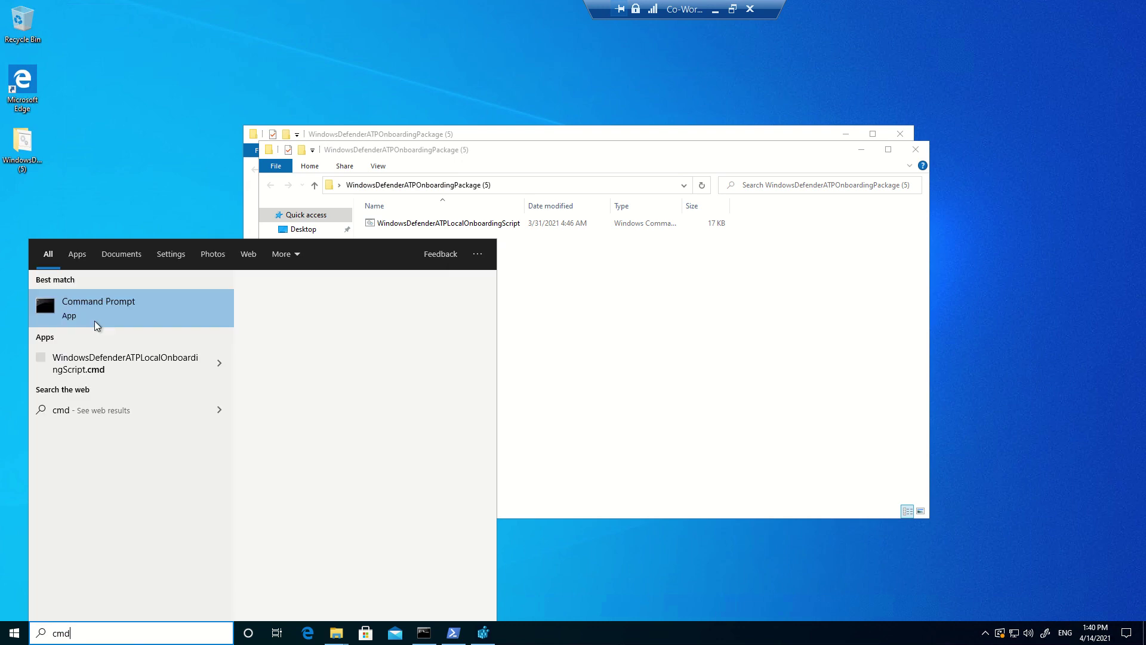
right_click(98, 312)
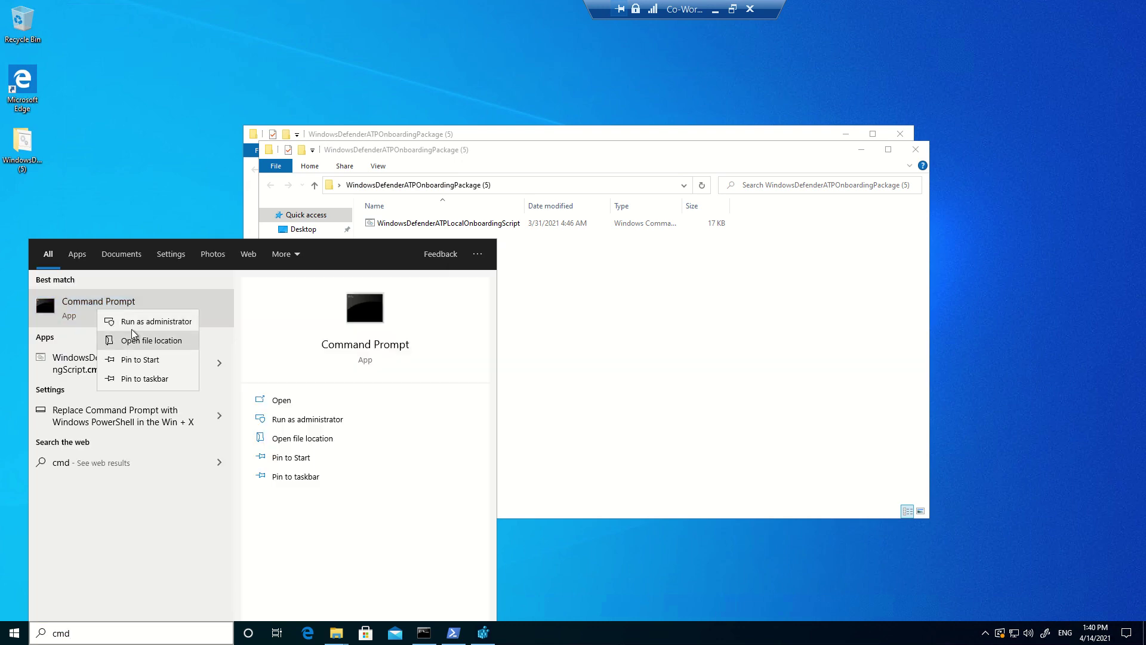
key("Escape")
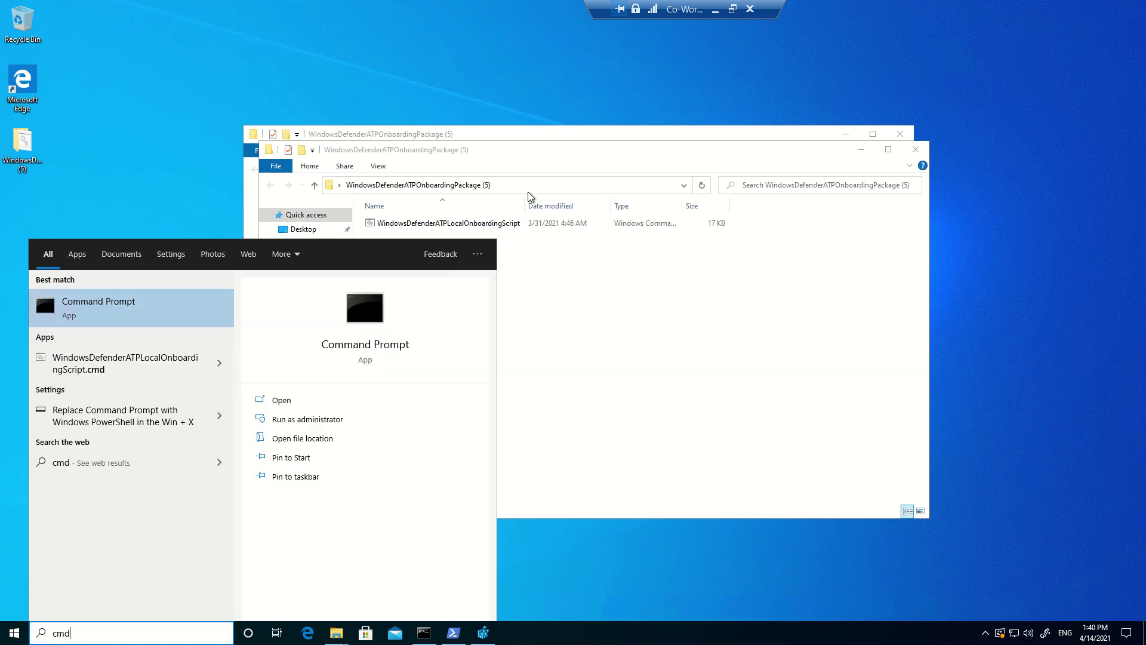
key("ctrl+shift+Return")
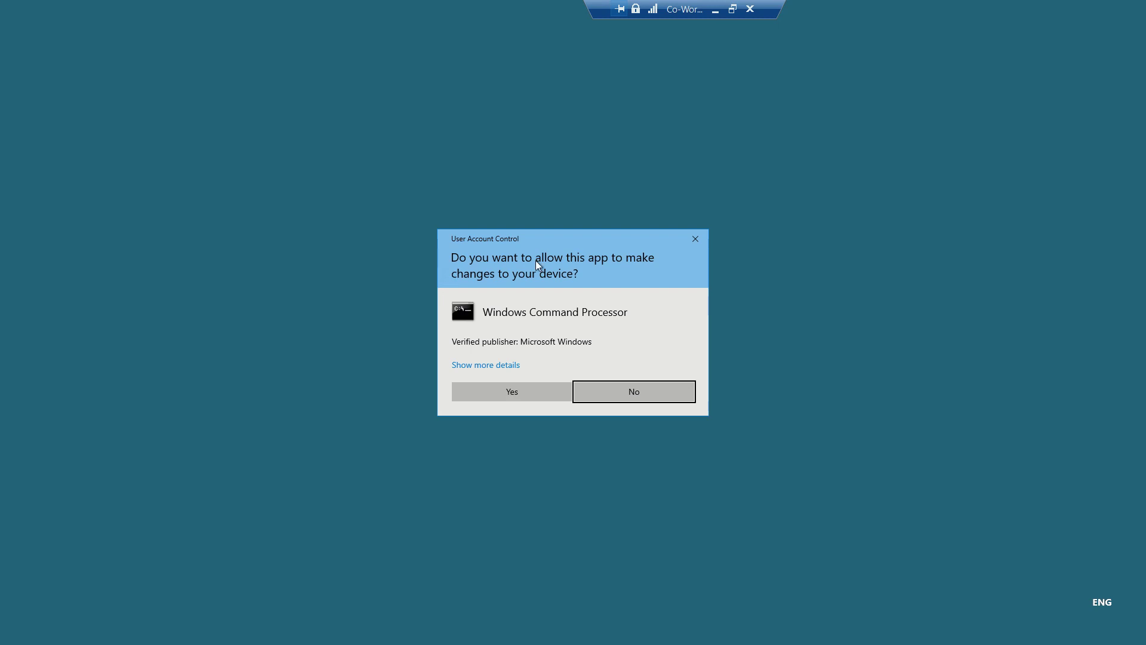
left_click(515, 392)
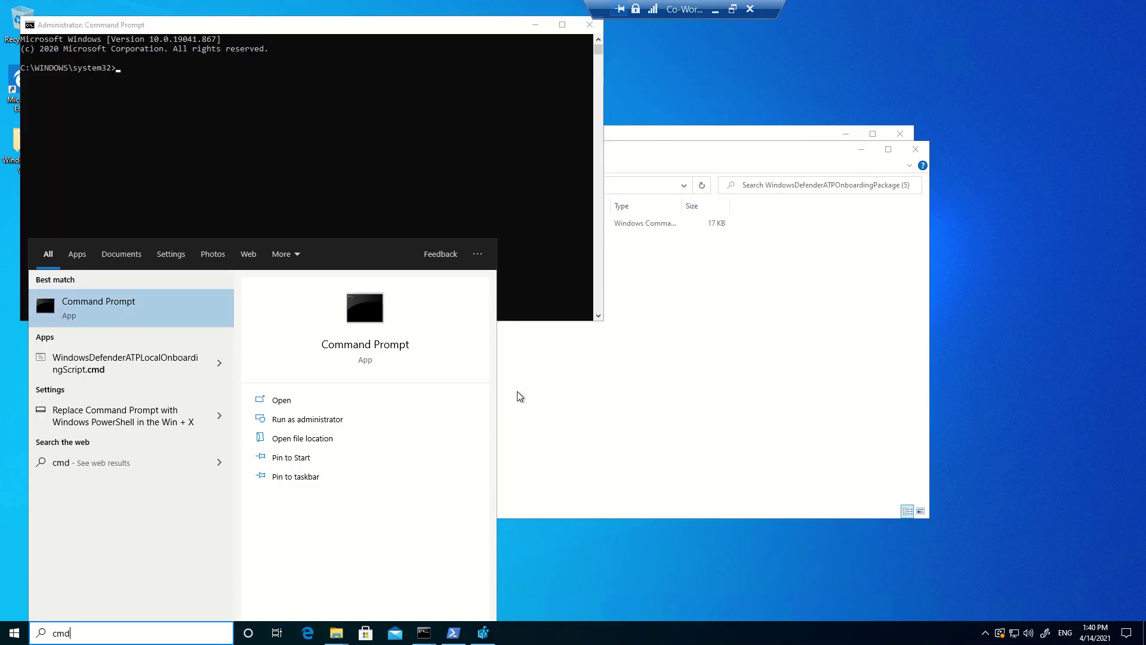
left_click_drag(132, 36, 650, 310)
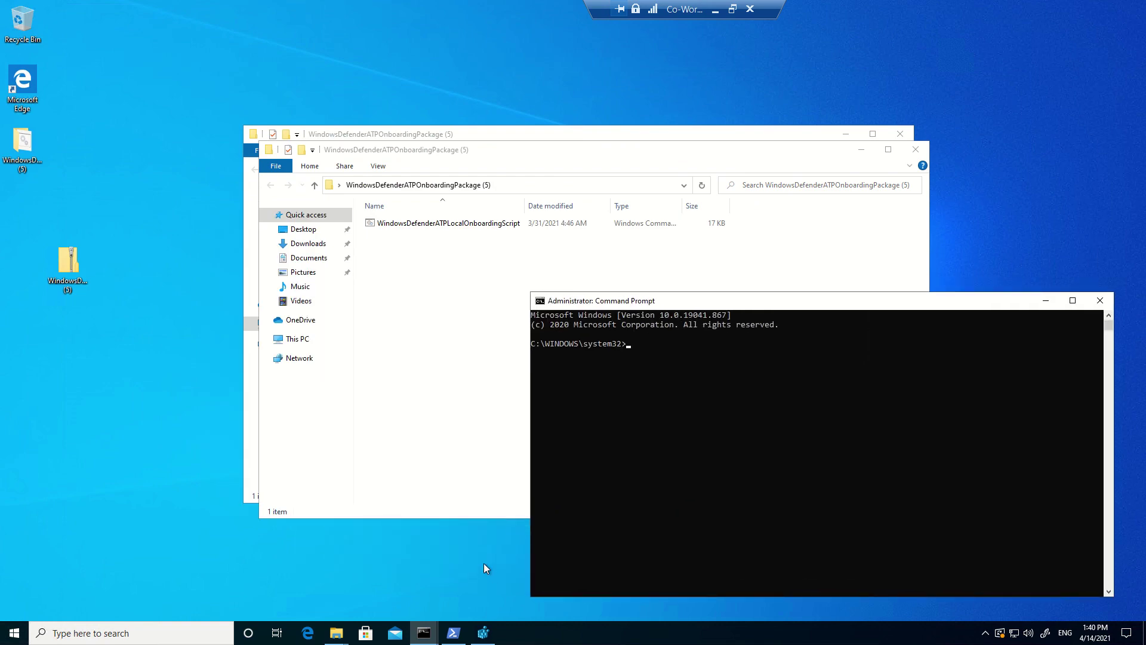
Bring Registry Editor forward, narrow its key tree pane and shrink the window to uncover most of the Command Prompt.
left_click(483, 633)
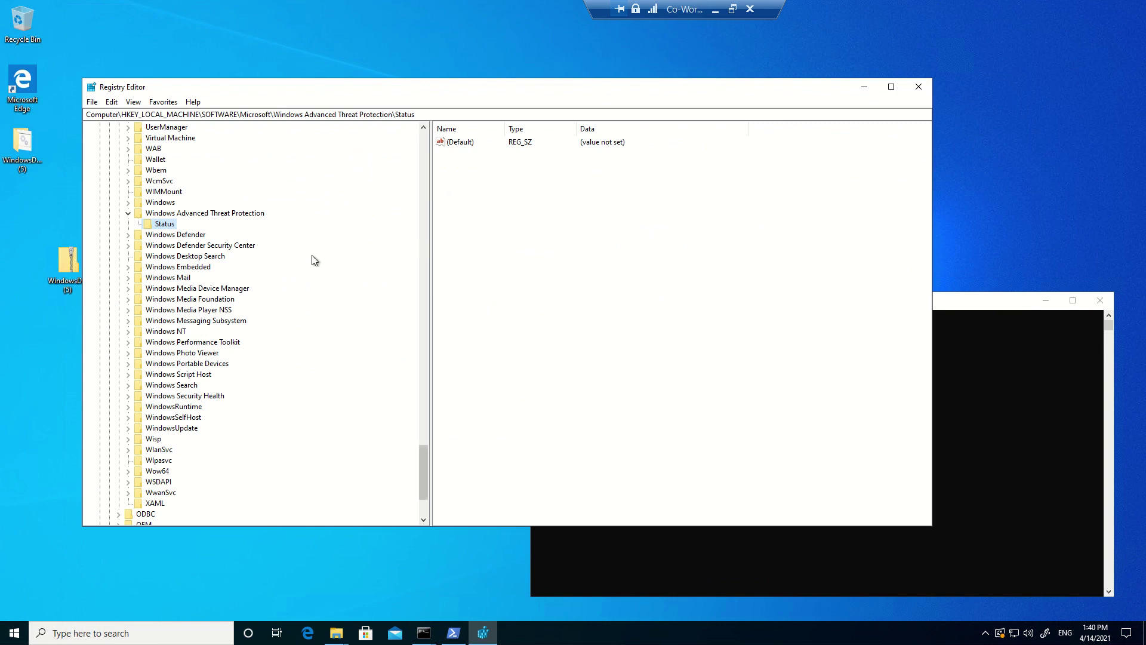
left_click_drag(430, 249, 315, 249)
left_click(917, 497)
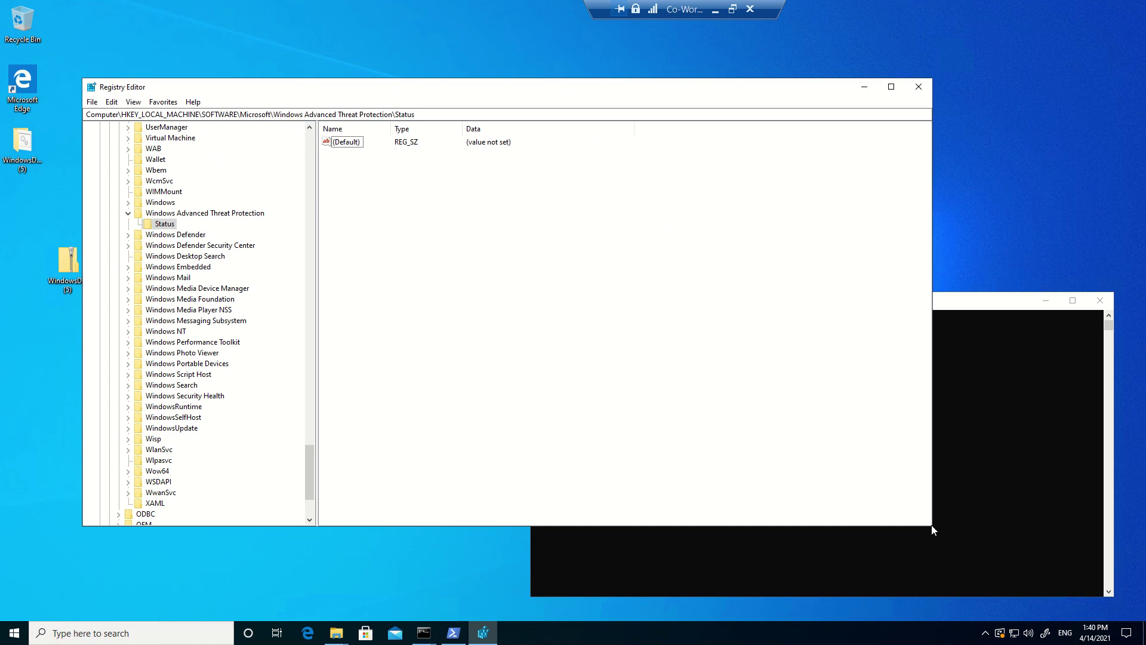
left_click_drag(932, 525, 660, 503)
Change the Command Prompt's directory to the WindowsDefenderATPOnboardingPackage (5) folder on the desktop.
left_click(783, 452)
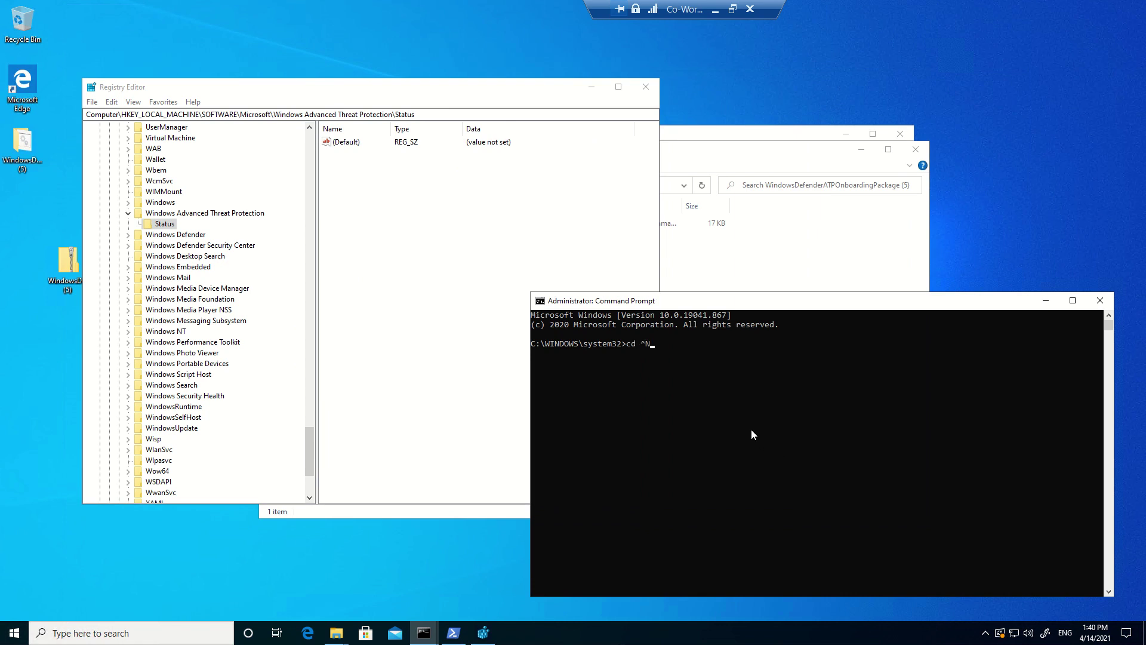
key("BackSpace")
type("C:\\Users\\enter\\Desktop\\WindowsDefenderATPOnboardingPackage (5)")
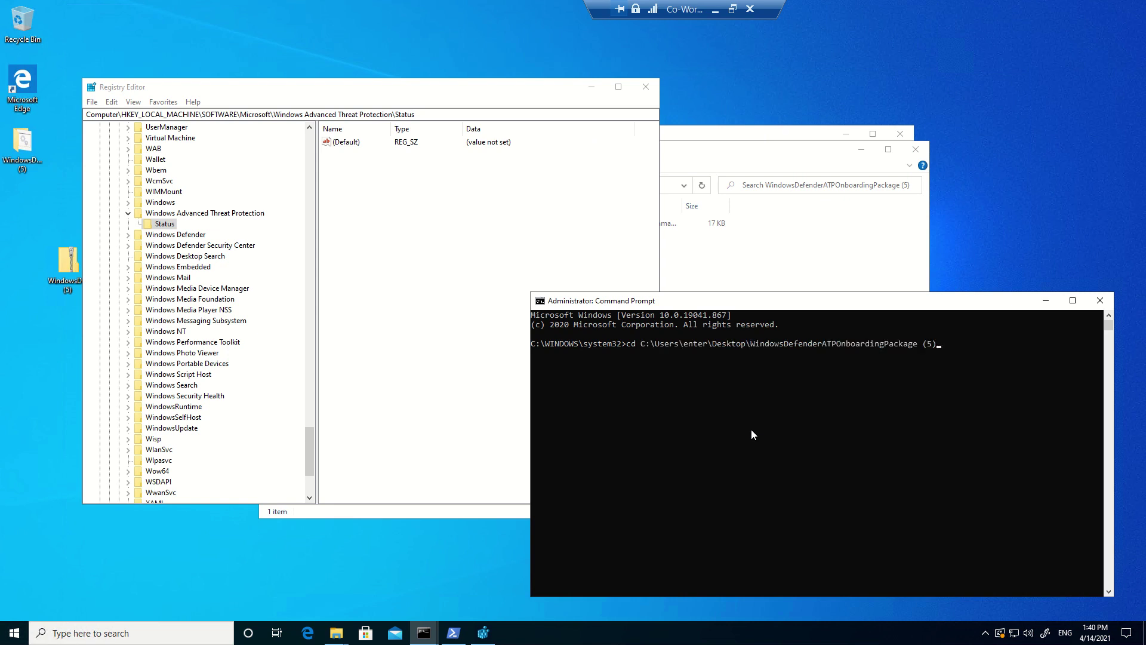
key("Return")
Run WindowsDefenderATPLocalOnboardingScript.cmd from the package folder and answer y to its confirmation prompt.
type("Wi")
key("Tab")
key("Return")
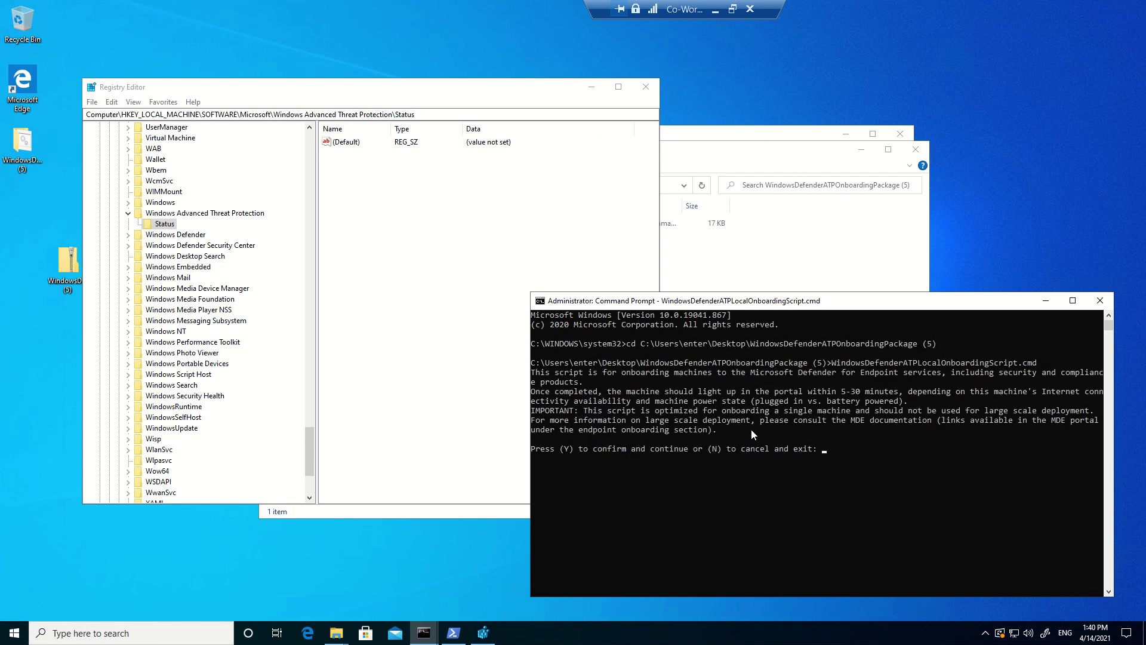
type("y")
key("Return")
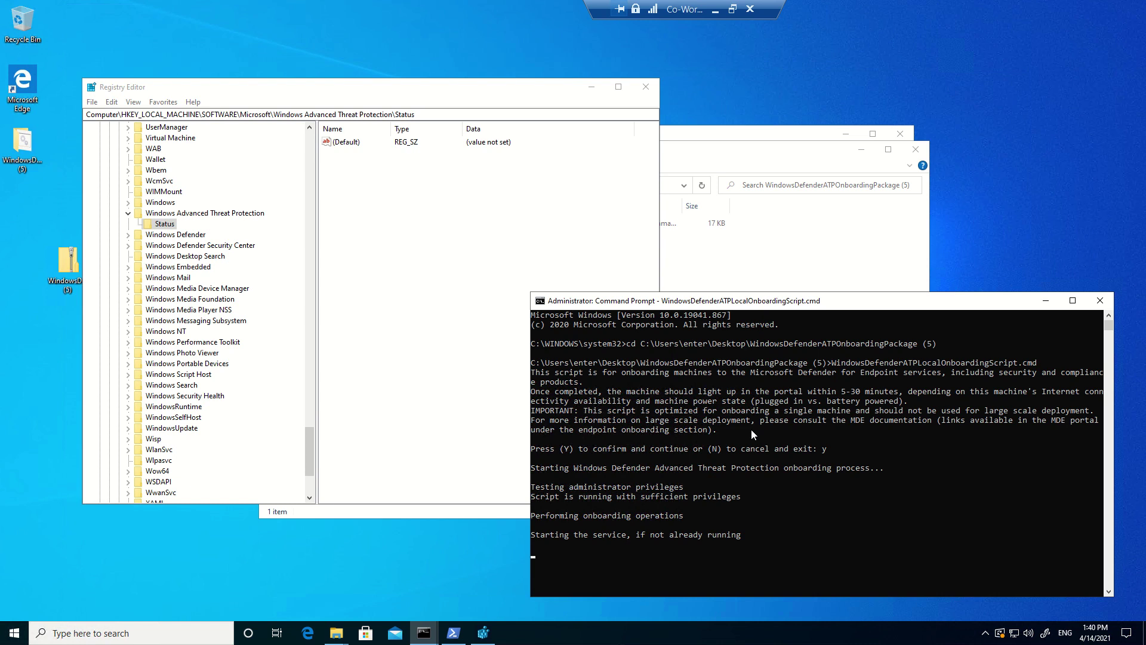
left_click(751, 263)
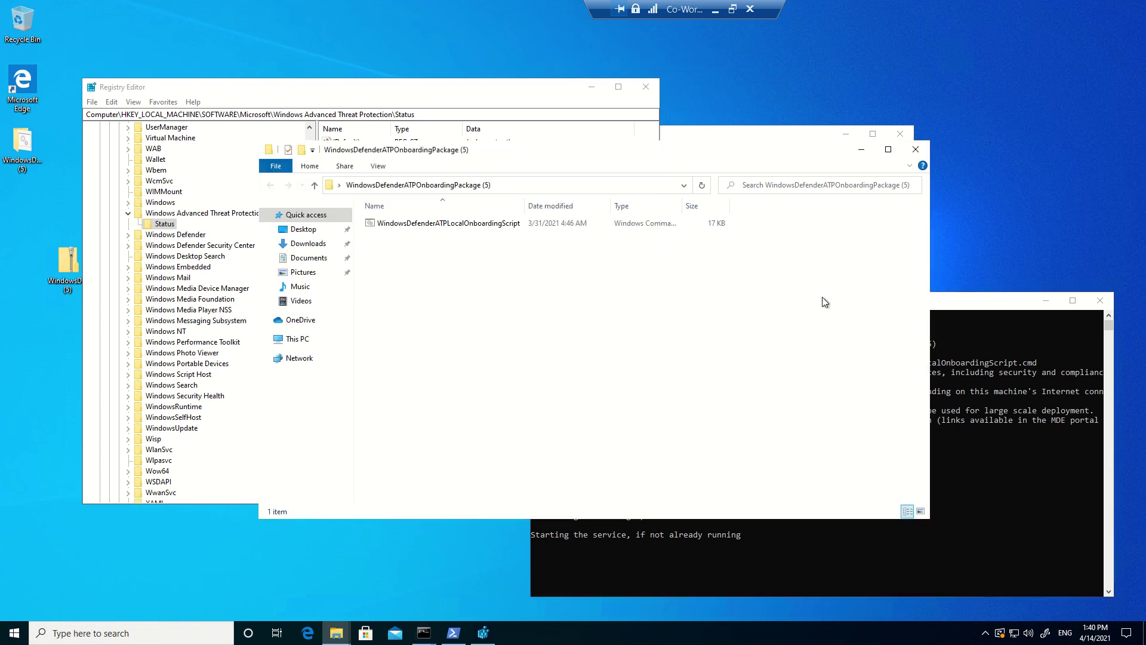
left_click(422, 224)
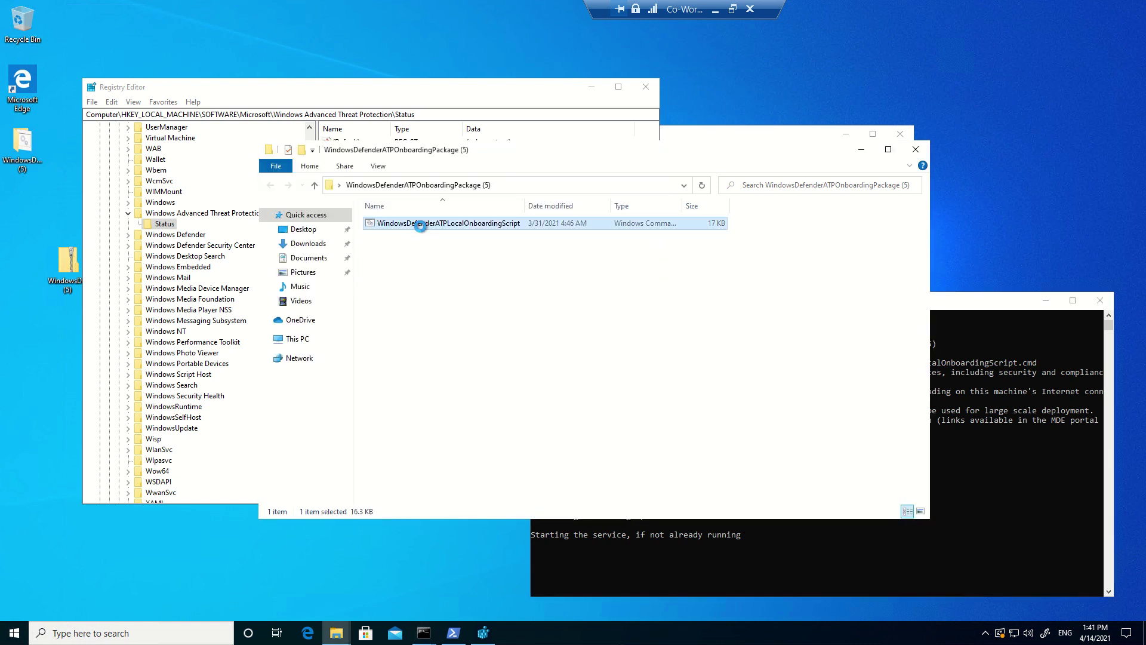
right_click(422, 231)
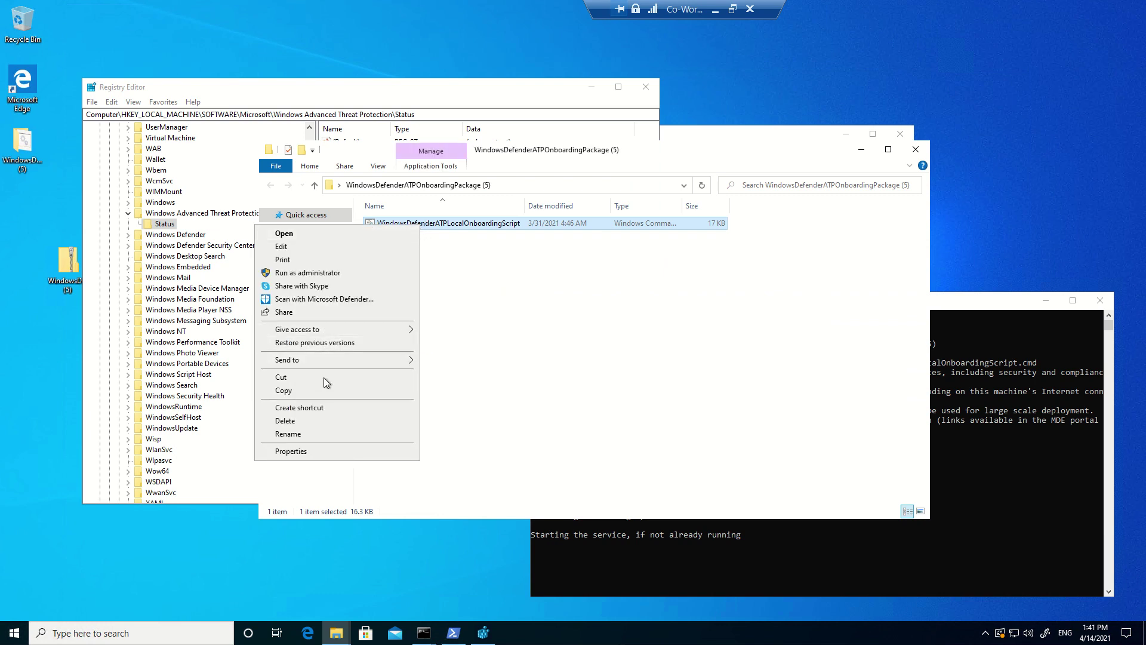
left_click(504, 383)
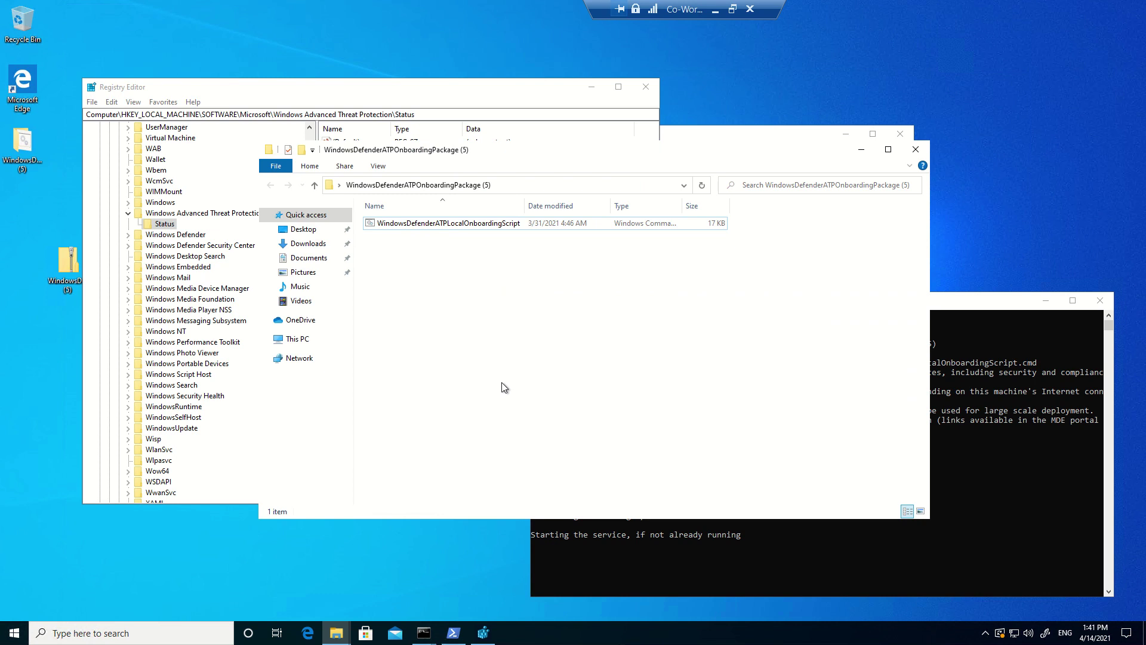
Launch Notepad with the Run command notepad.
key("super+r")
type("note")
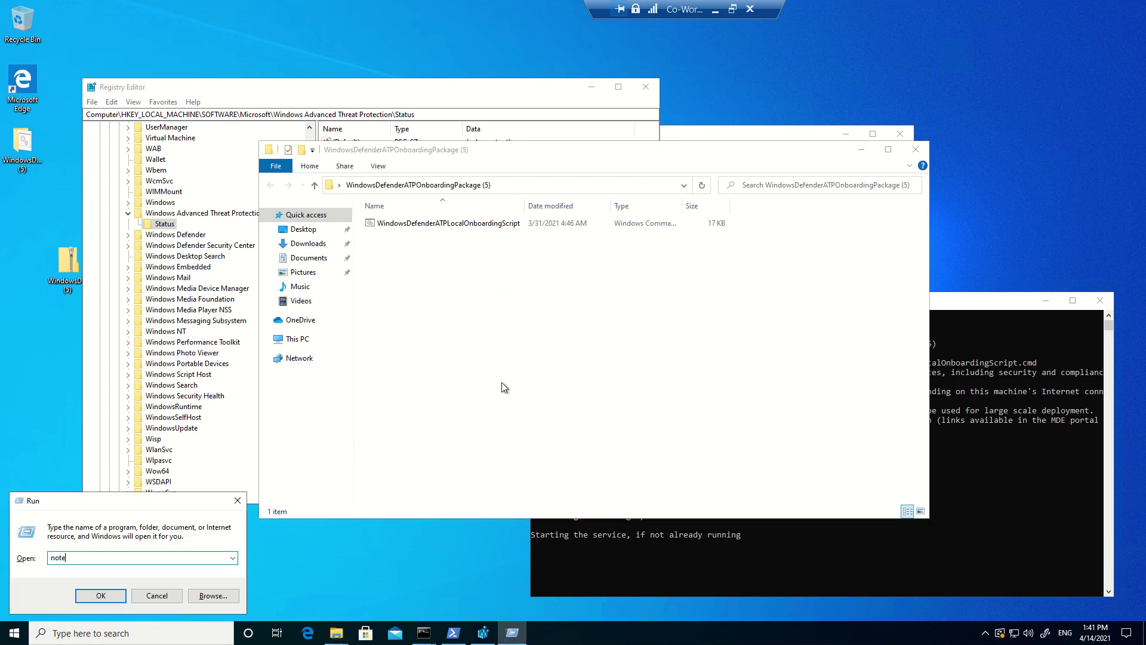
type("pad")
key("Return")
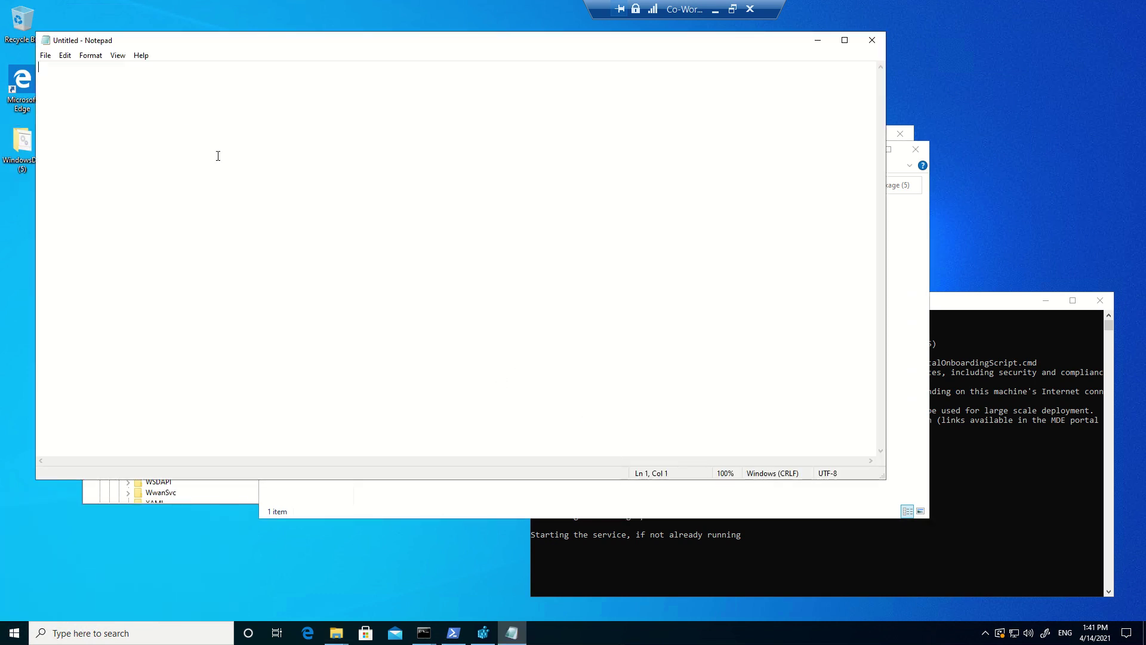
Open WindowsDefenderATPLocalOnboardingScript from the WindowsDefenderATPOnboardingPackage (5) desktop folder in Notepad, with the file filter set to All Files.
left_click(45, 56)
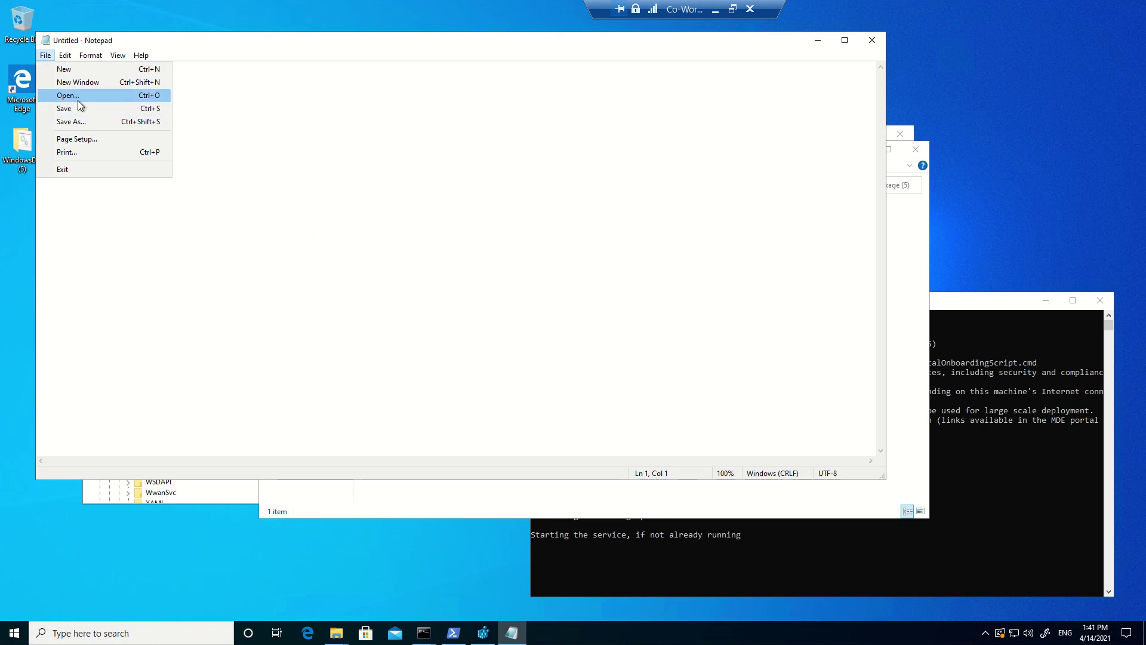
left_click(72, 95)
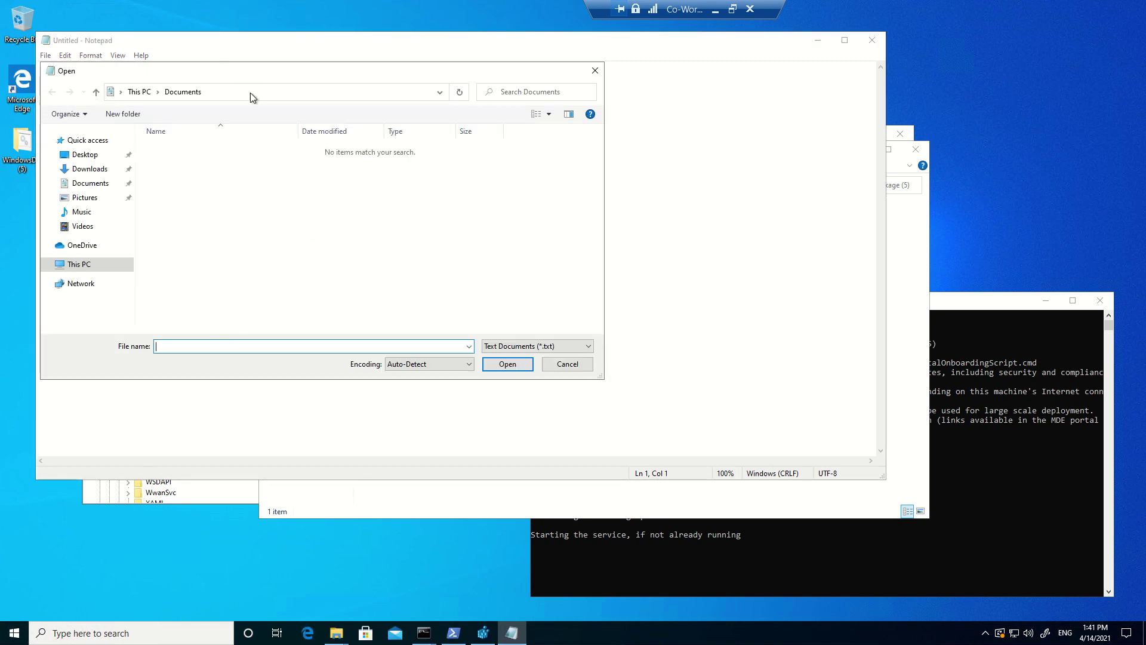
left_click(252, 92)
type("C:\\Users\\enter\\Desktop\\WindowsDefenderATPOnboardingPackage (5)")
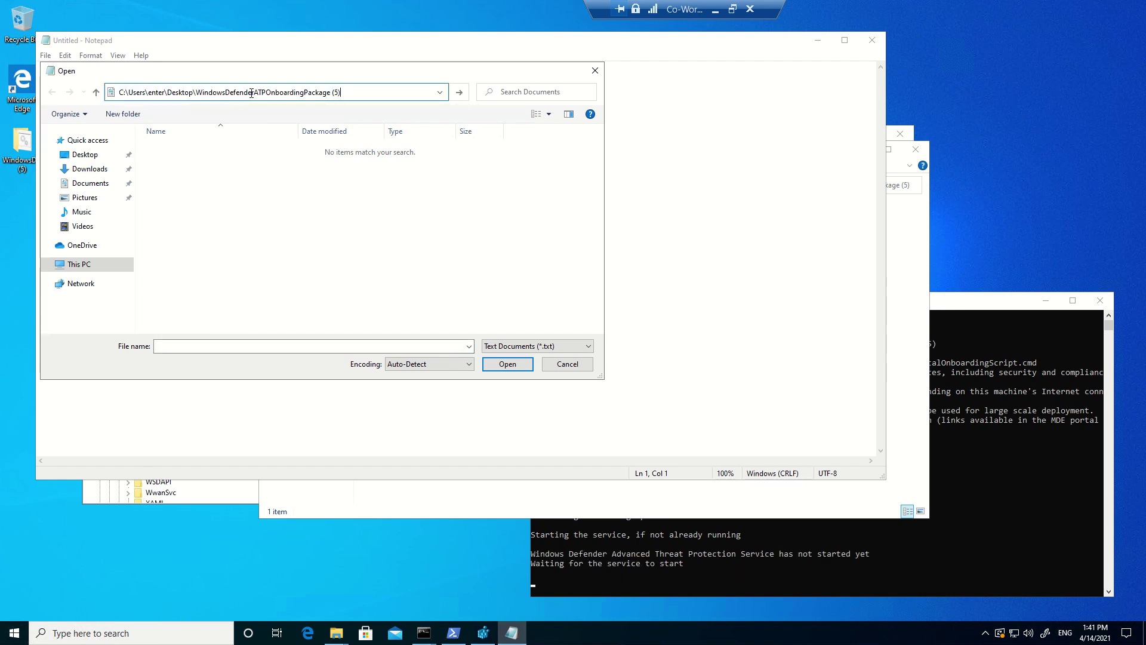
key("Return")
left_click(489, 348)
left_click(496, 366)
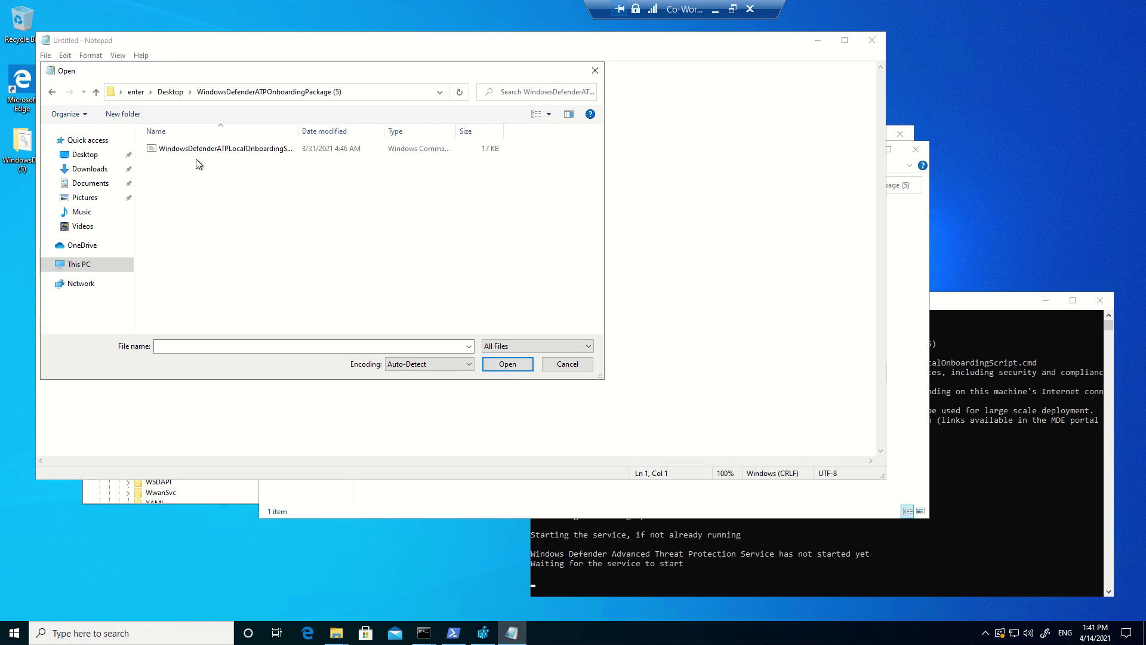
left_click(238, 148)
left_click(507, 364)
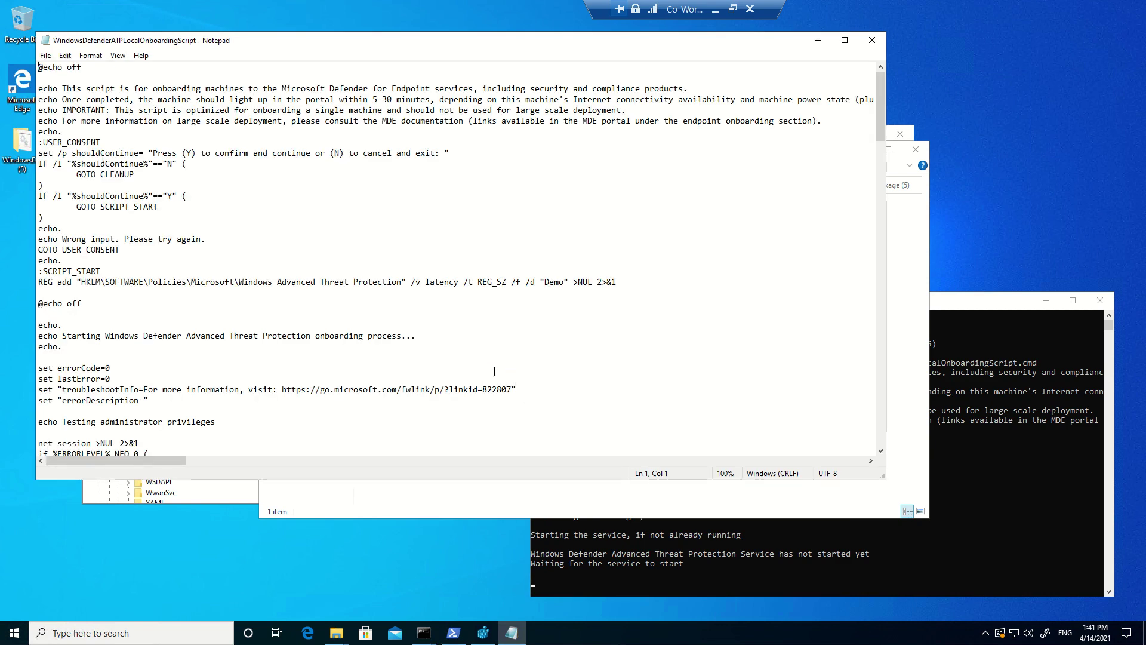
Examine the script's REG add OnboardingInfo command, highlighting the previousOrgIds entry and the orgId portion.
scroll(354, 260, "down", 20)
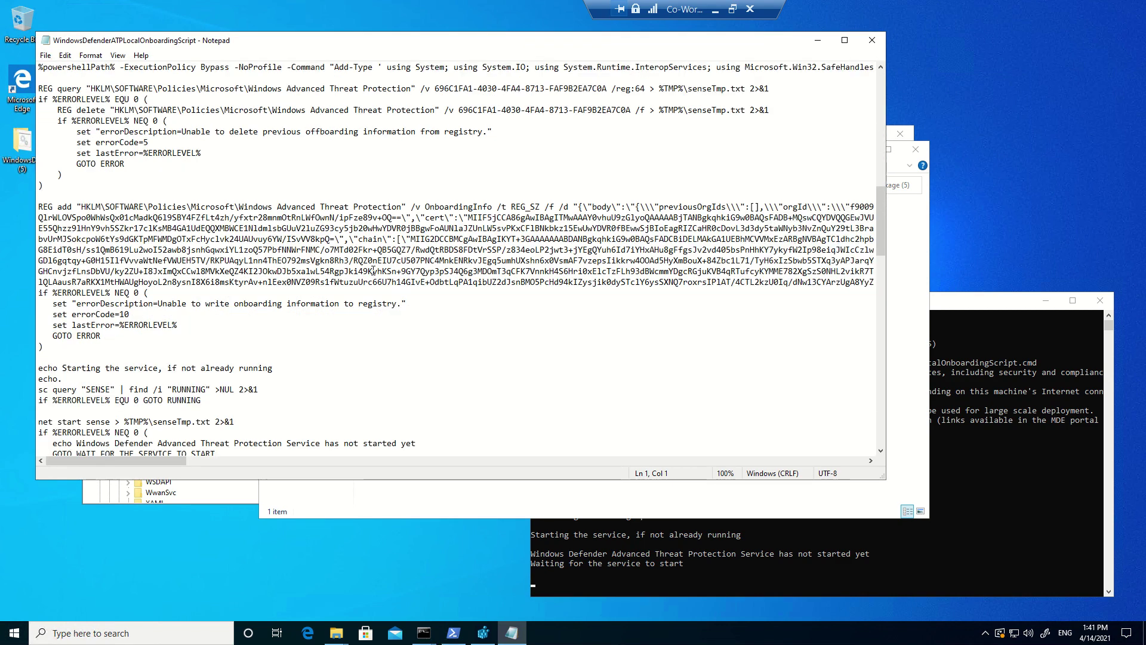
scroll(382, 272, "down", 1)
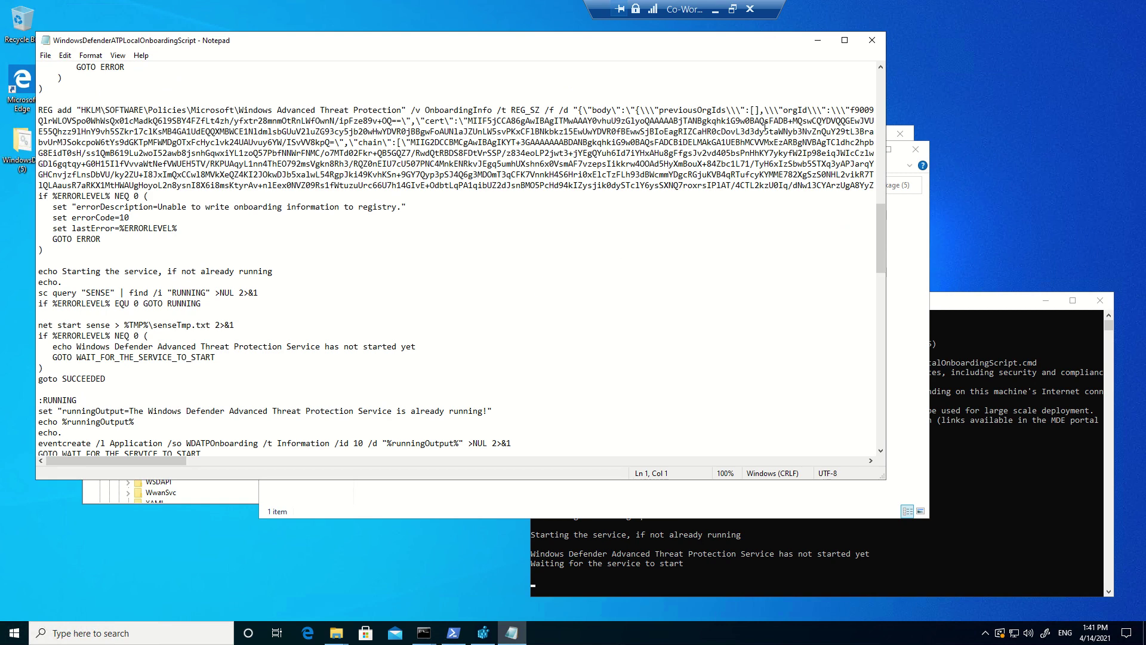
left_click_drag(659, 111, 752, 111)
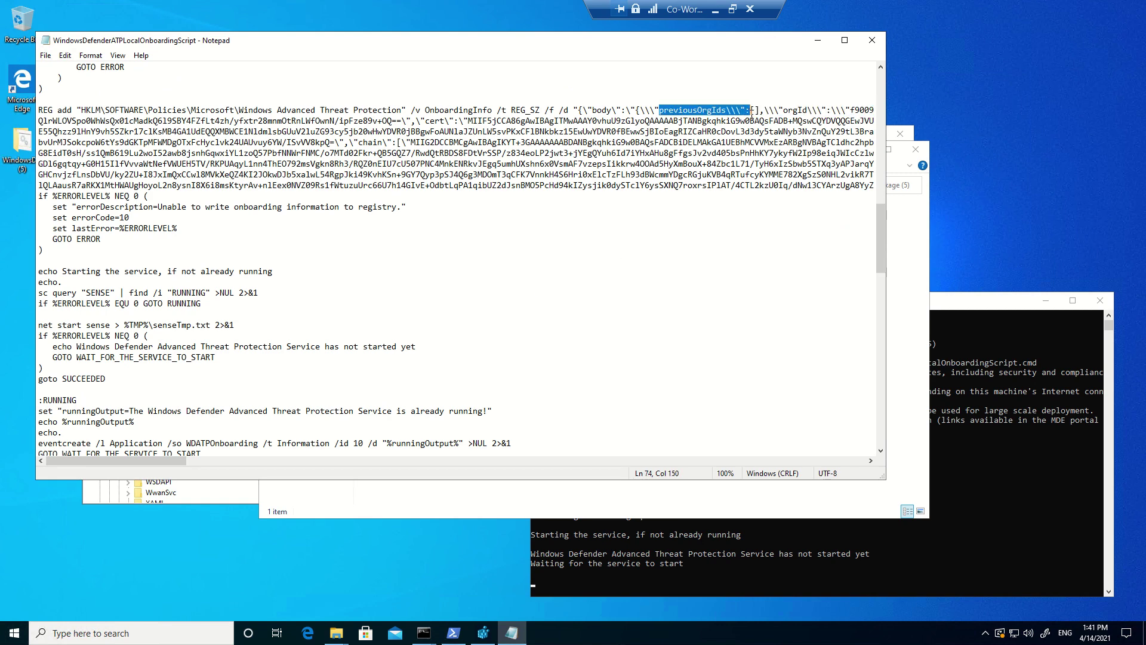
left_click(692, 260)
left_click_drag(623, 112, 738, 111)
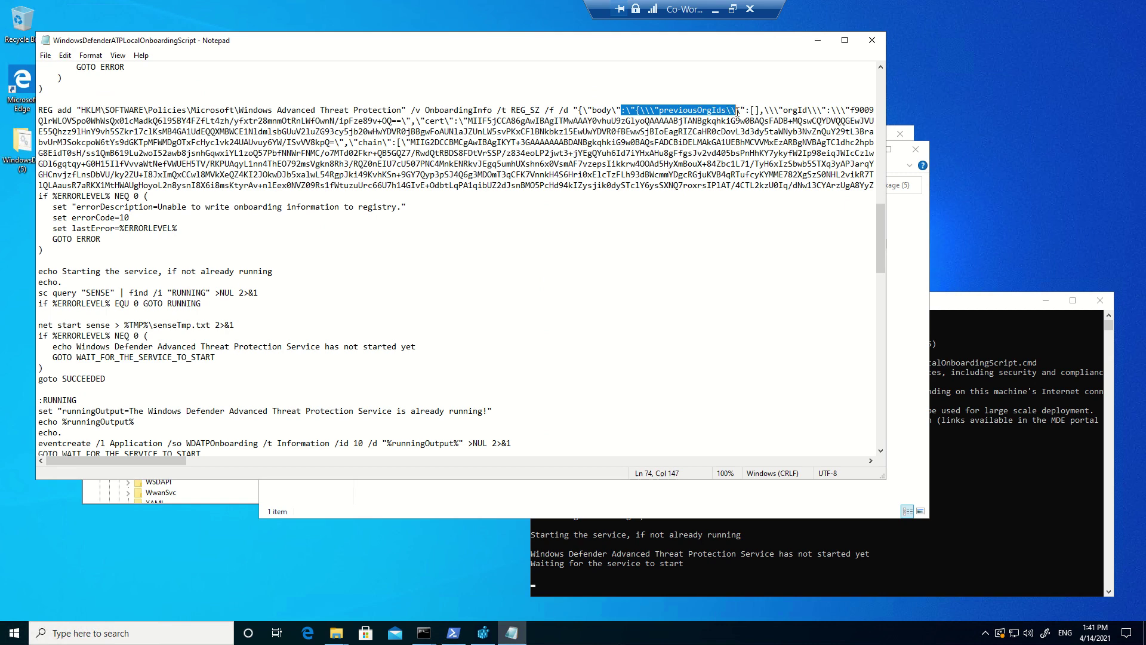
left_click(697, 283)
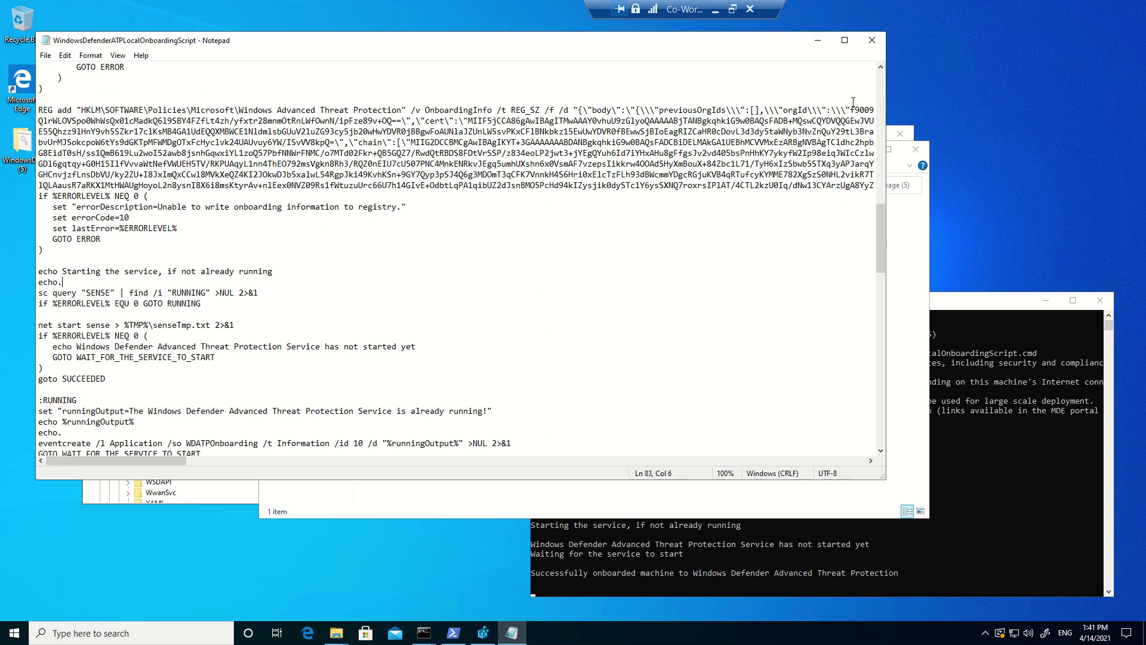
left_click_drag(805, 109, 864, 110)
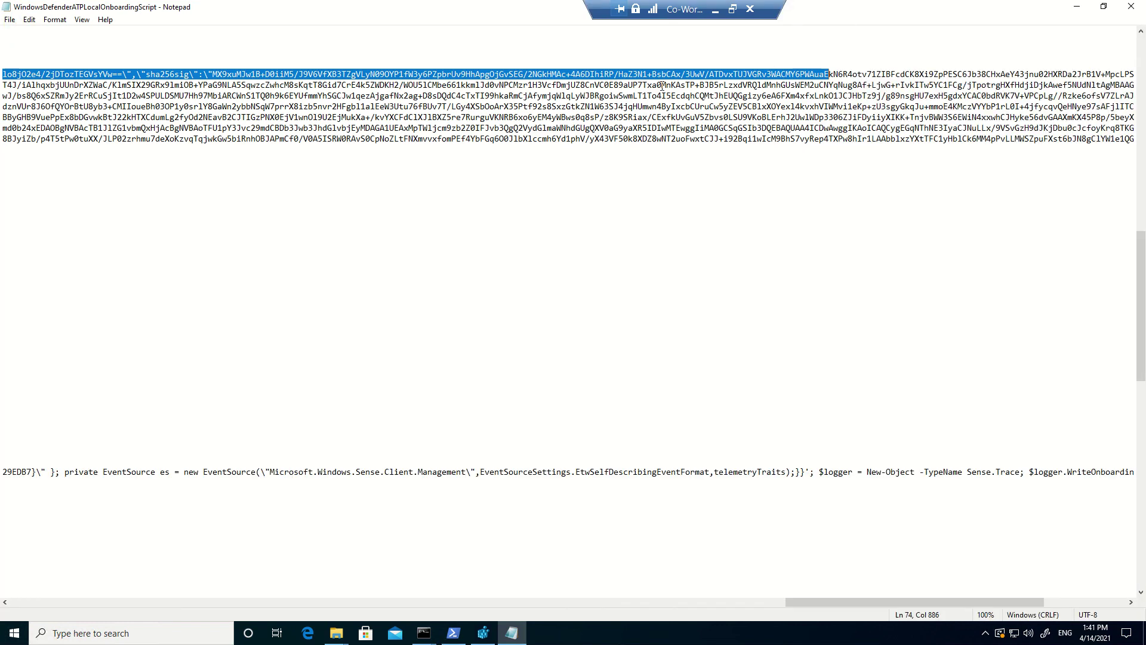
Maximize the script window with word wrap turned on and highlight the beginning of the REG add OnboardingInfo command.
left_click(845, 40)
left_click(81, 21)
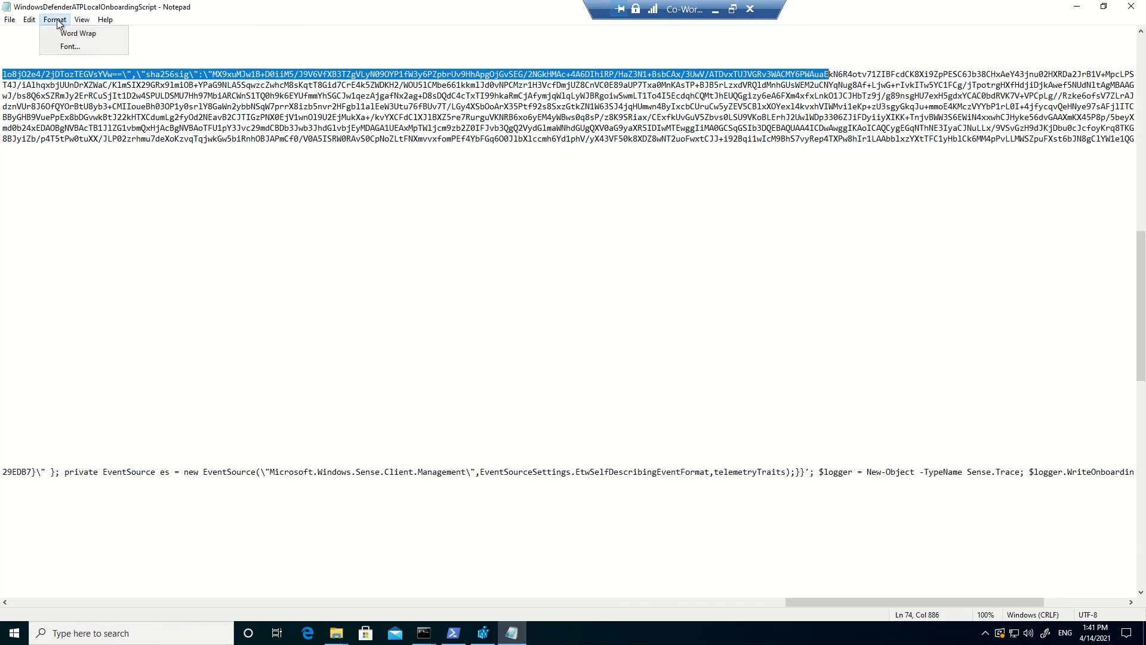
left_click(67, 34)
scroll(266, 263, "down", 13)
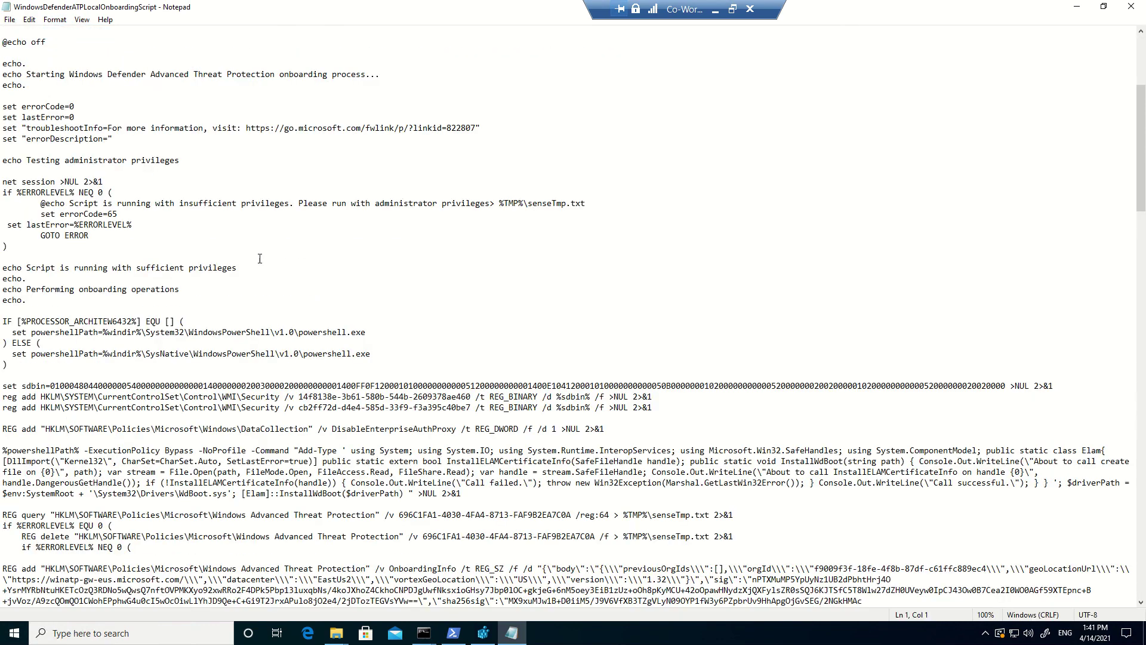
left_click_drag(2, 310, 604, 331)
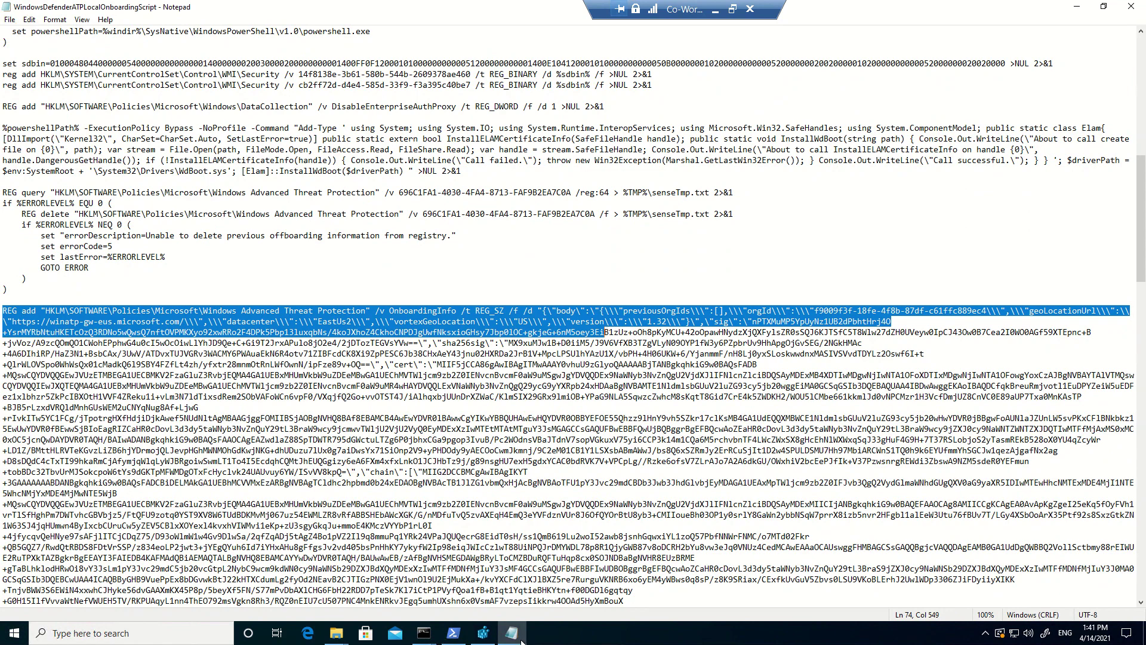
Switch to the administrator Command Prompt running the onboarding script and highlight part of its final result line.
left_click(423, 632)
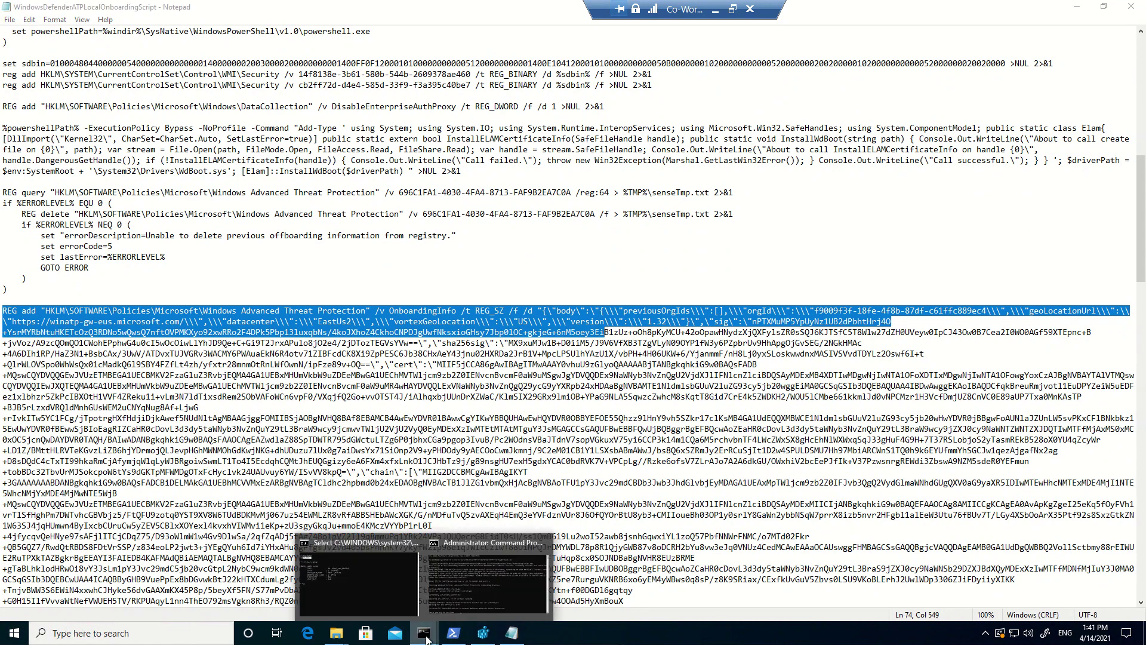
left_click(486, 590)
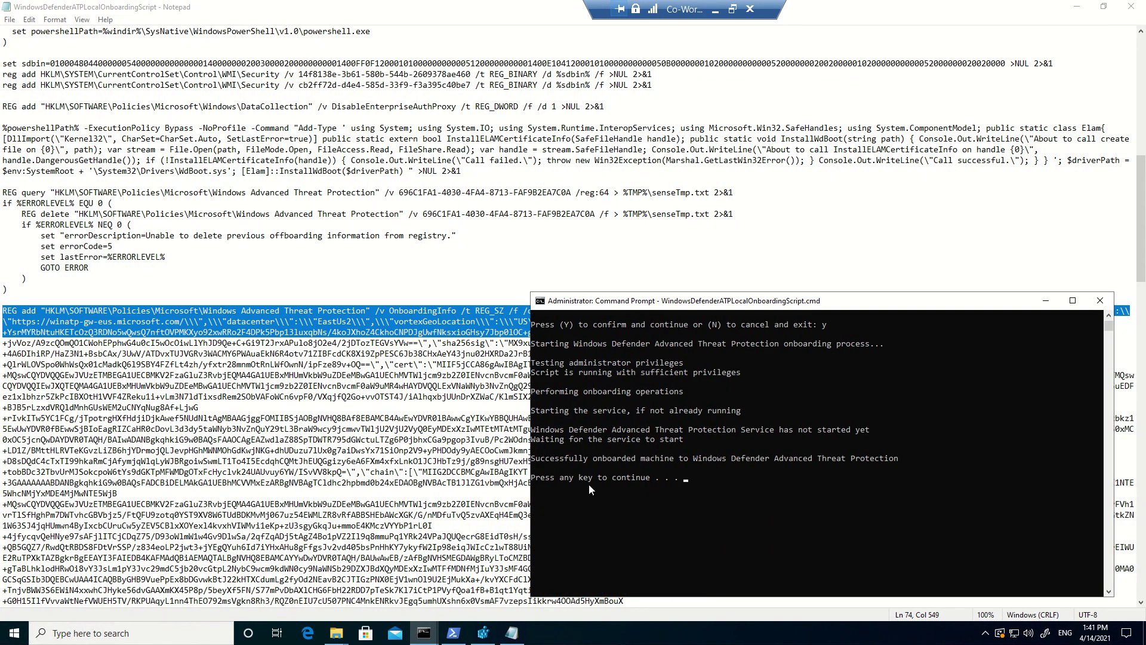
left_click_drag(546, 463, 743, 464)
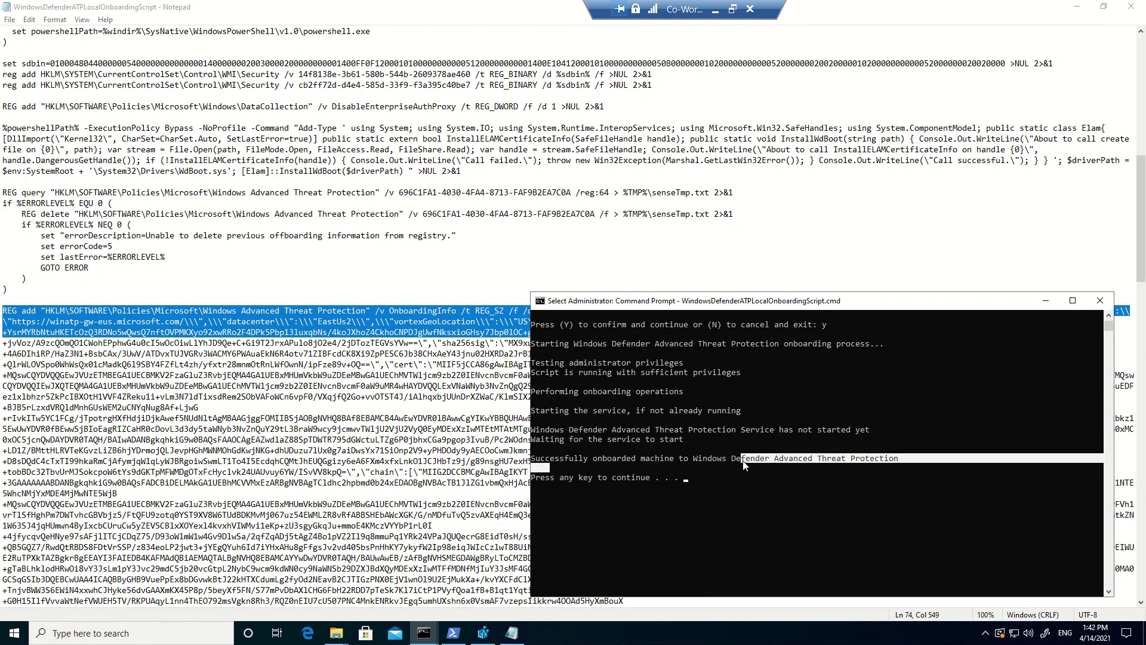
left_click(704, 506)
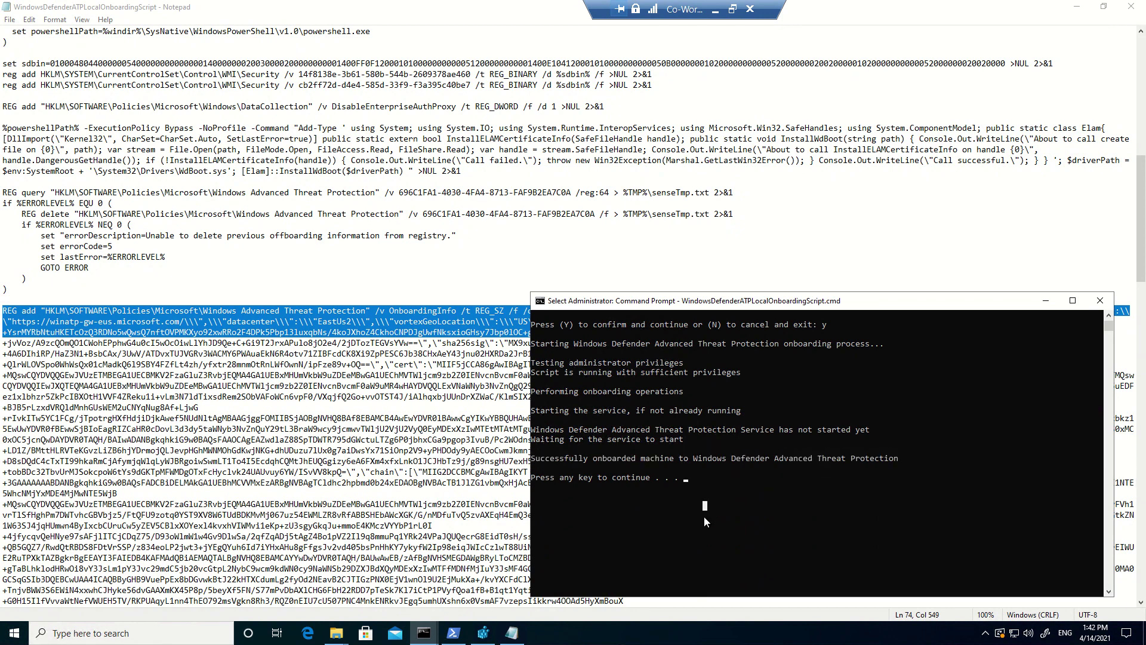
Review the Windows Advanced Threat Protection key and its Status subkey in Registry Editor, widen the Name column and open the OnboardingState value.
left_click(483, 634)
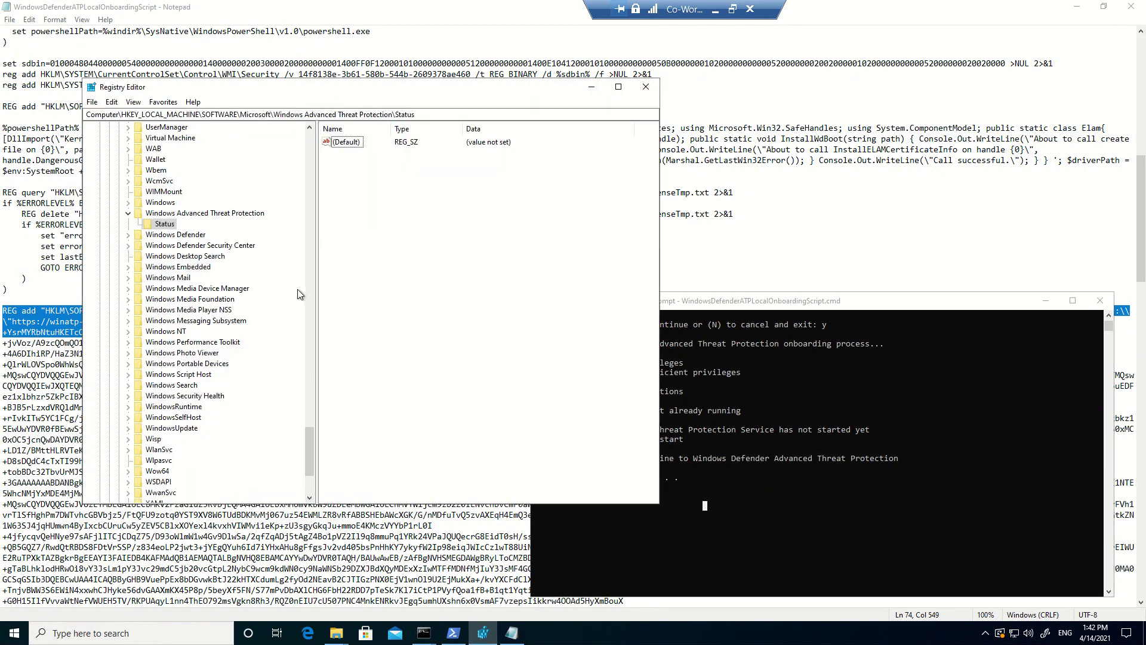
left_click(191, 216)
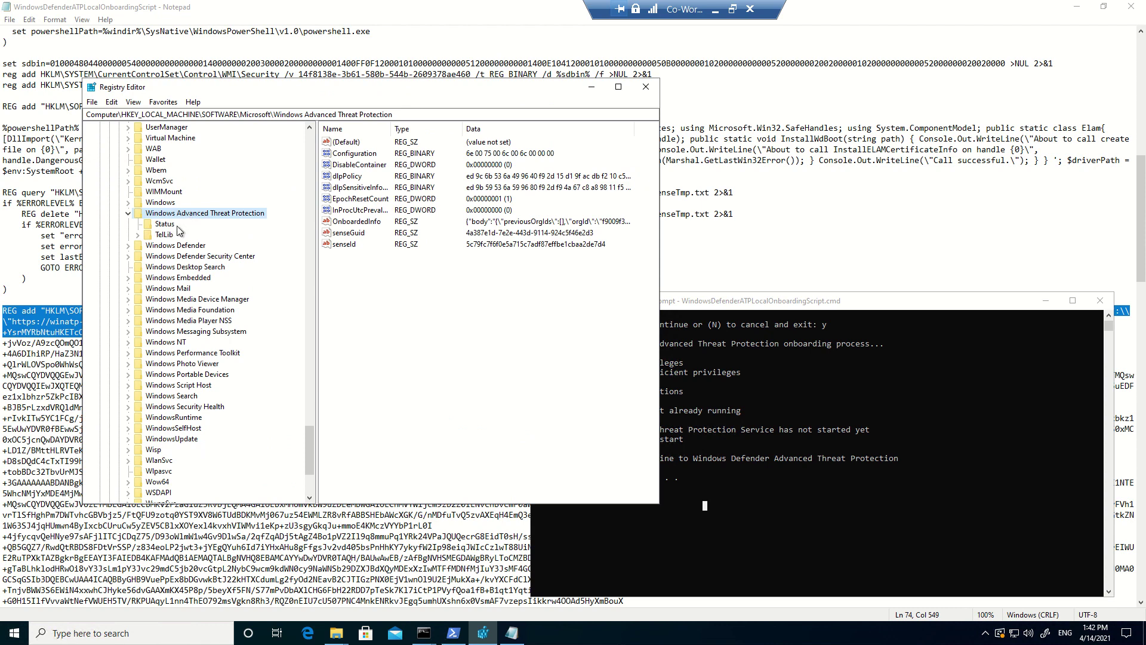
left_click(164, 227)
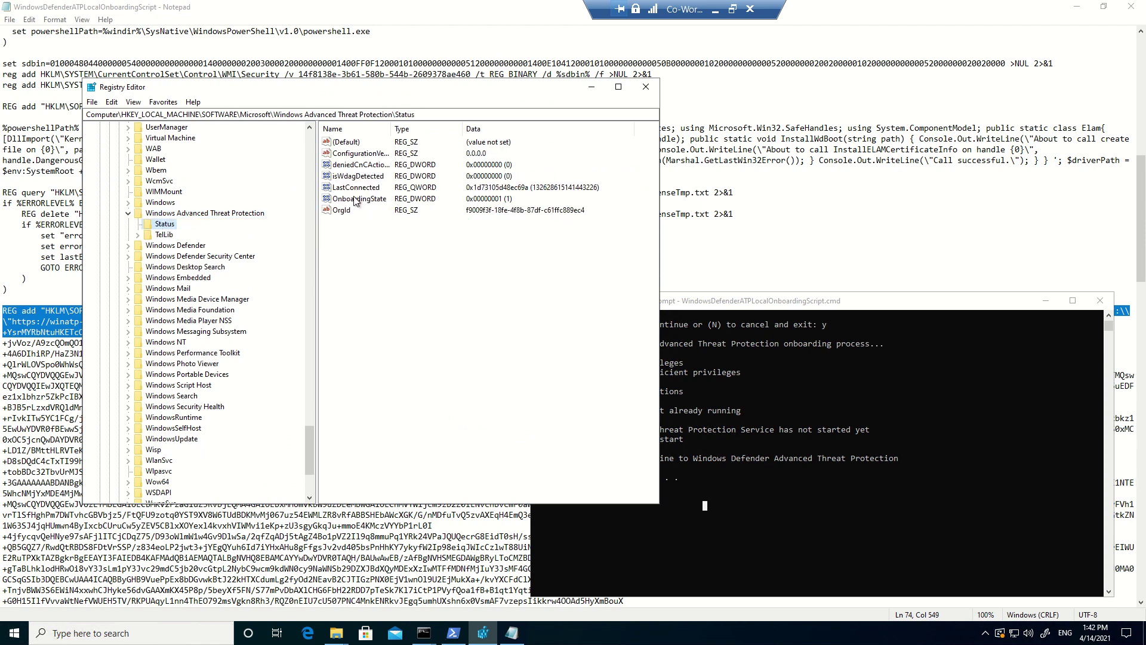
double_click(394, 130)
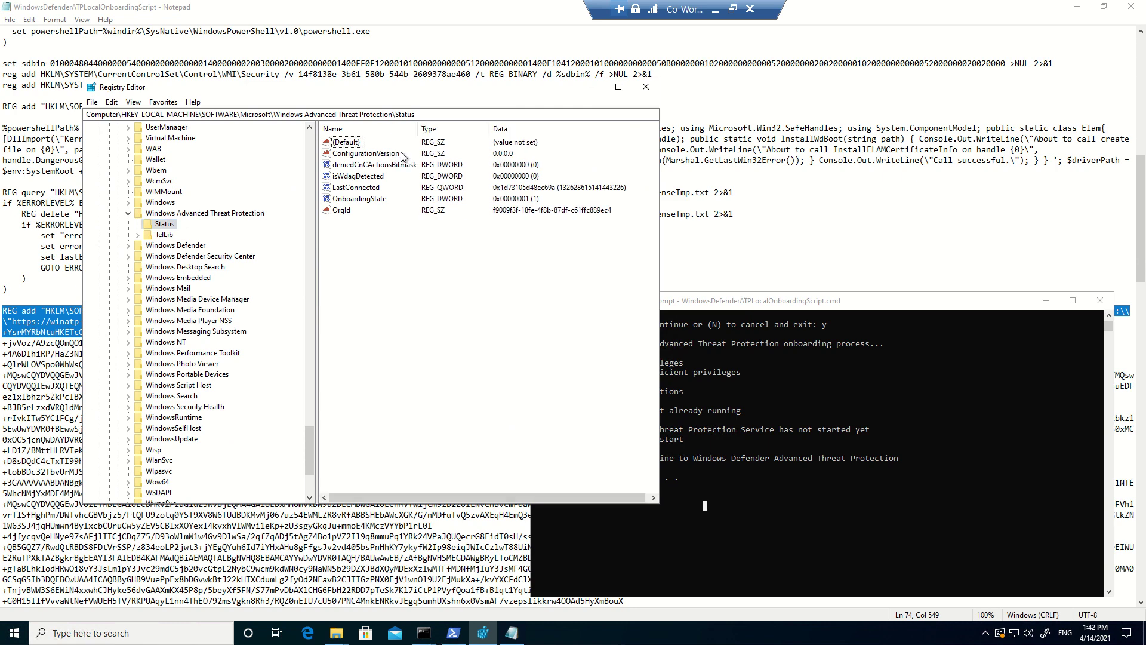
double_click(388, 199)
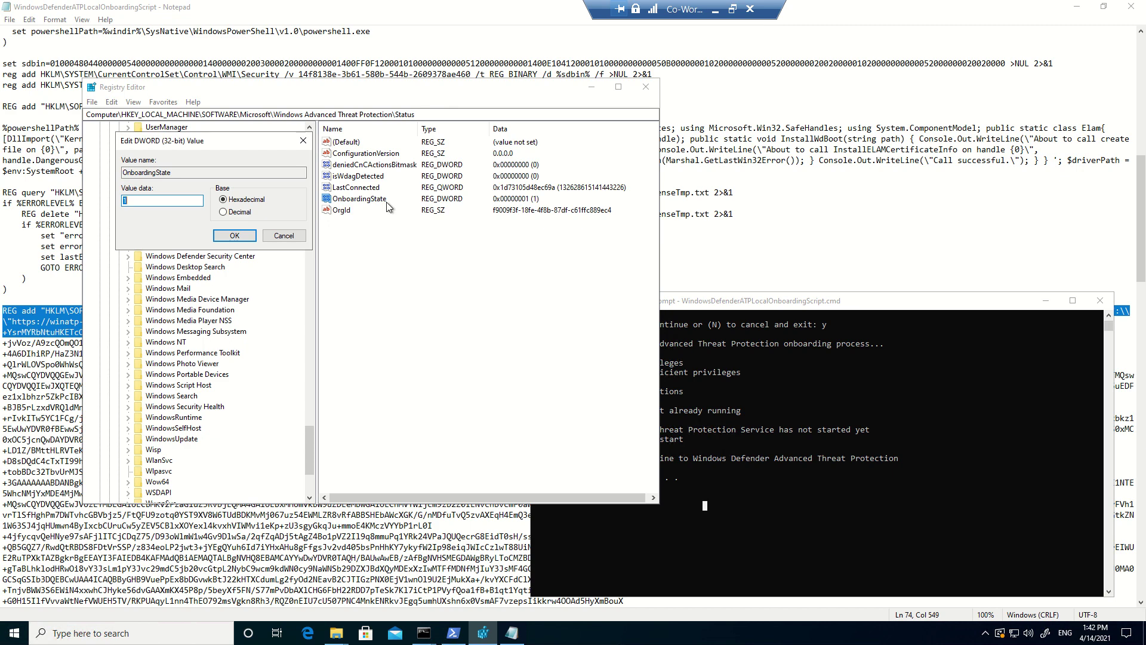
Close the OnboardingState value without changes and view the device inventory in Microsoft Defender Security Center.
left_click(290, 238)
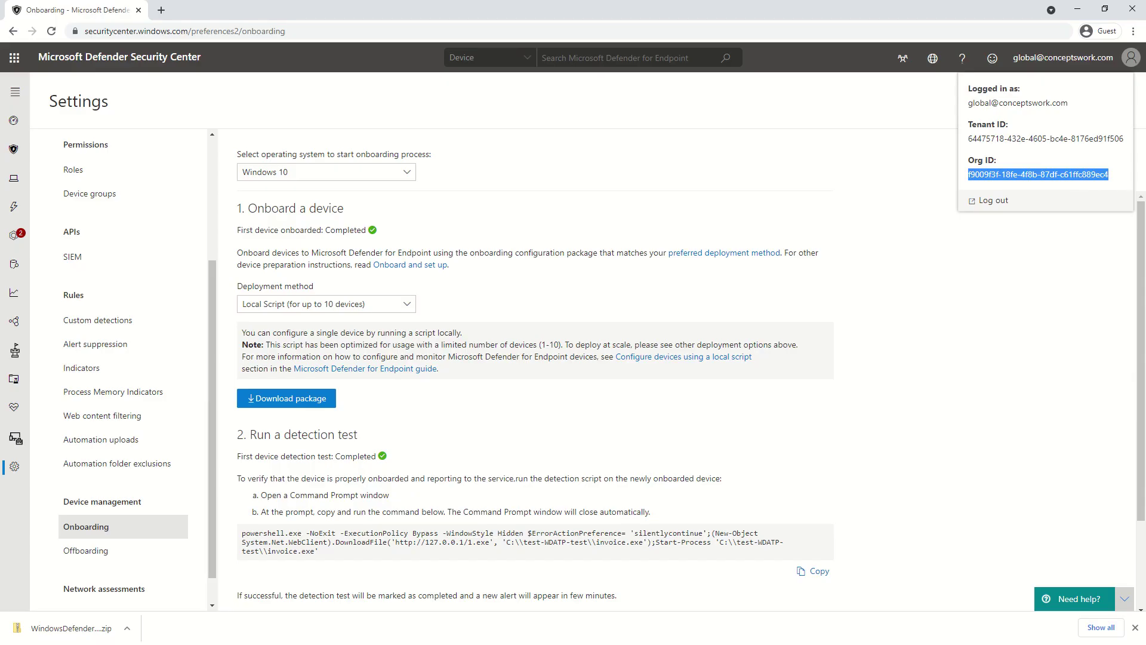
left_click(14, 177)
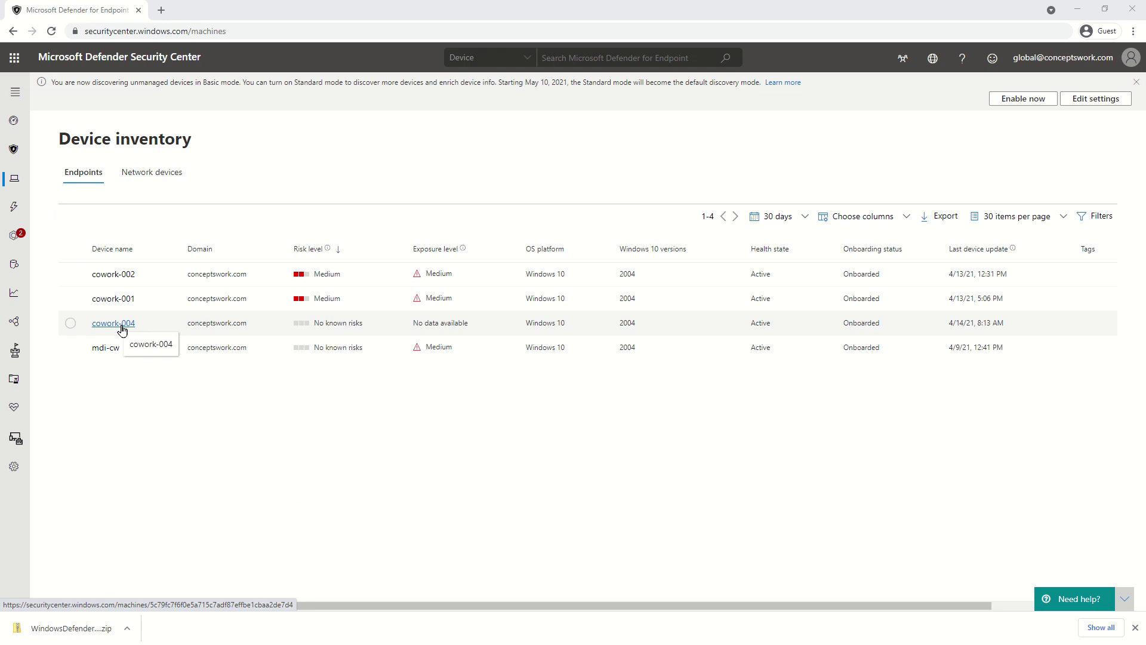
View the device Onboarding settings and highlight the PowerShell command in the Run a detection test section.
left_click(14, 466)
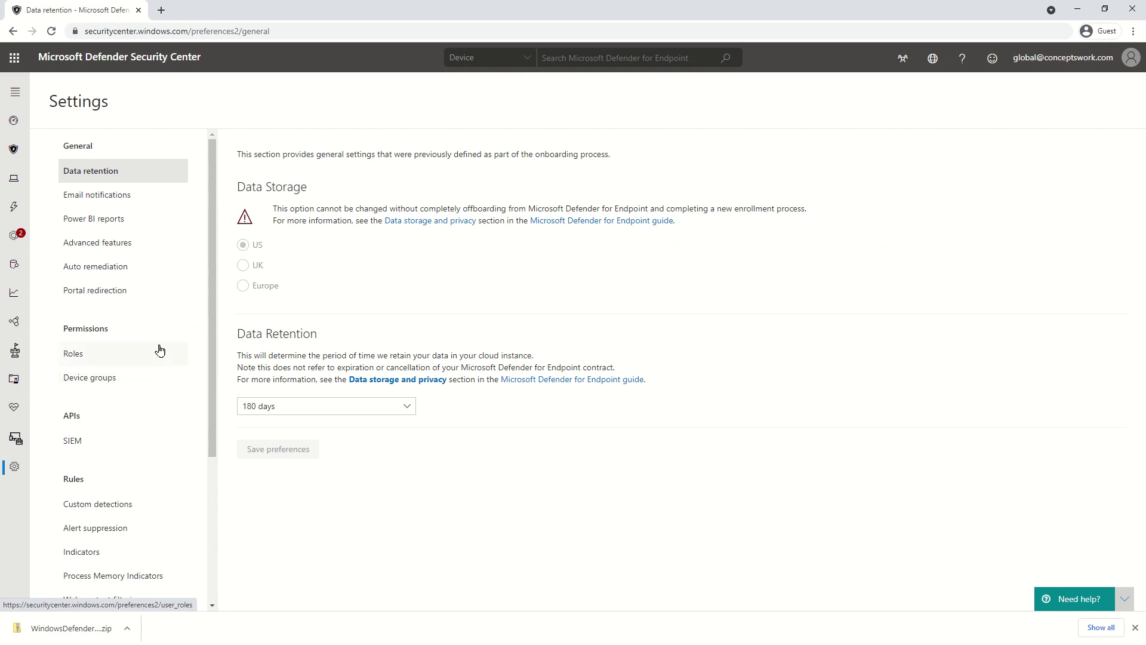
scroll(154, 346, "down", 4)
left_click(101, 494)
scroll(402, 430, "down", 2)
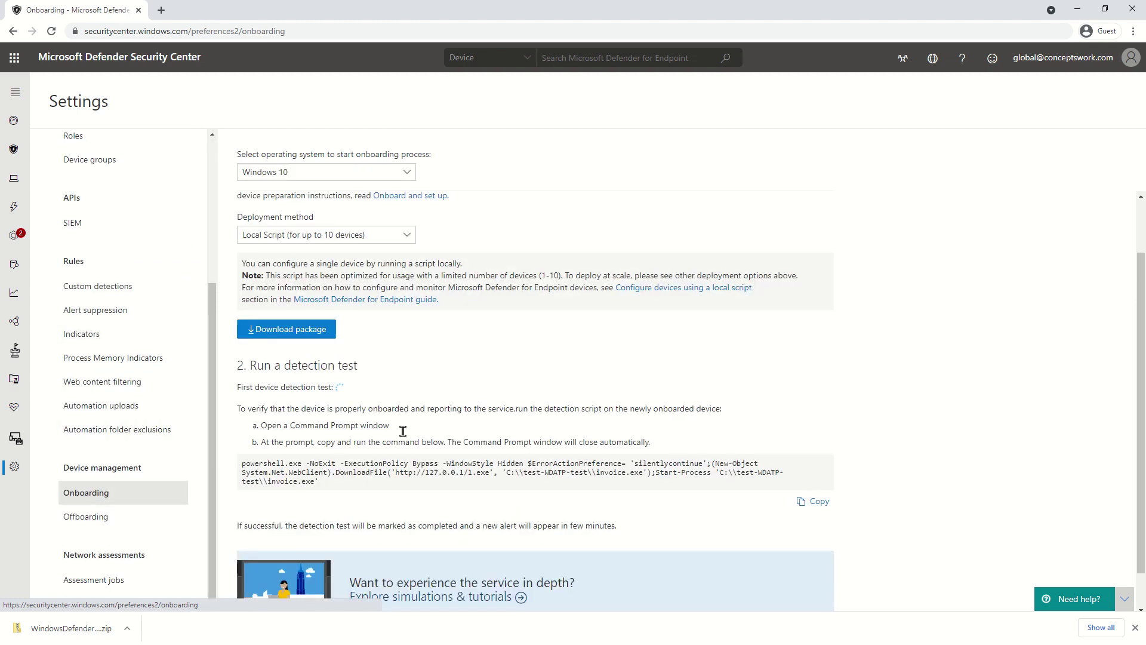
left_click_drag(343, 442, 211, 418)
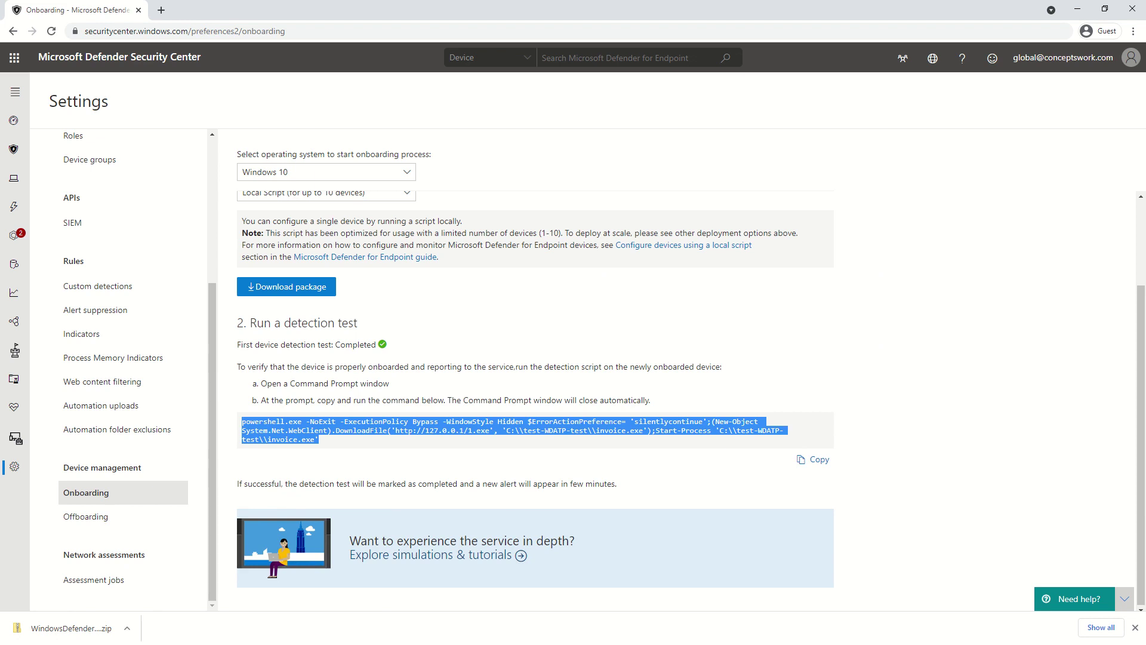
Switch to the remote machine's administrator PowerShell window and review the output of the Defender services check.
key("alt+Tab")
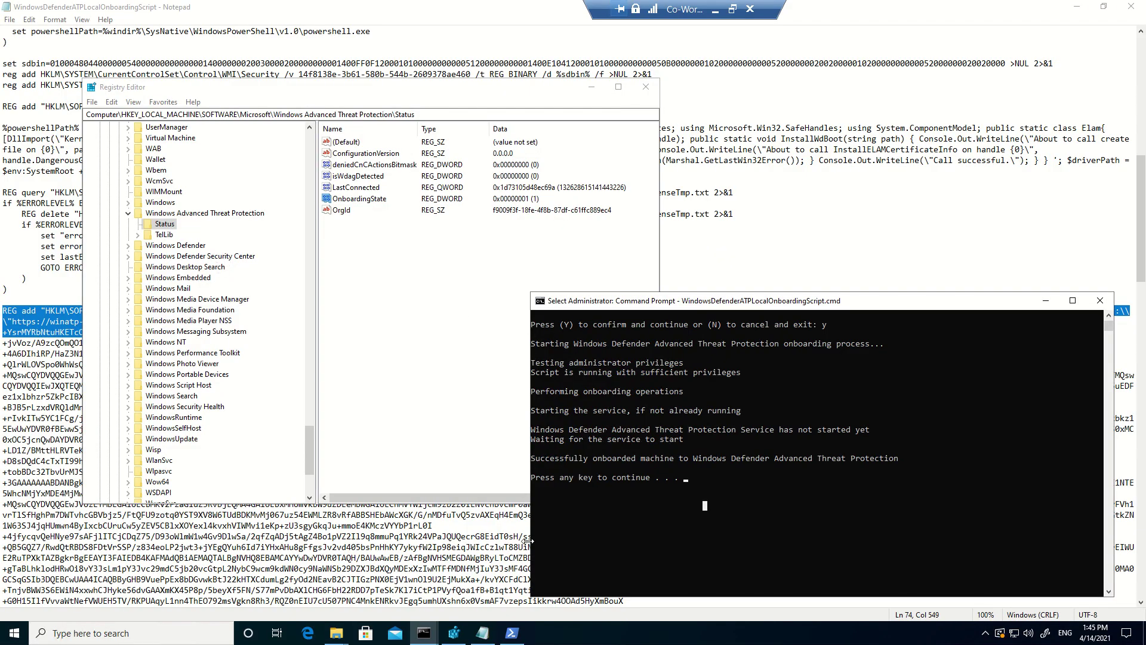
left_click(511, 633)
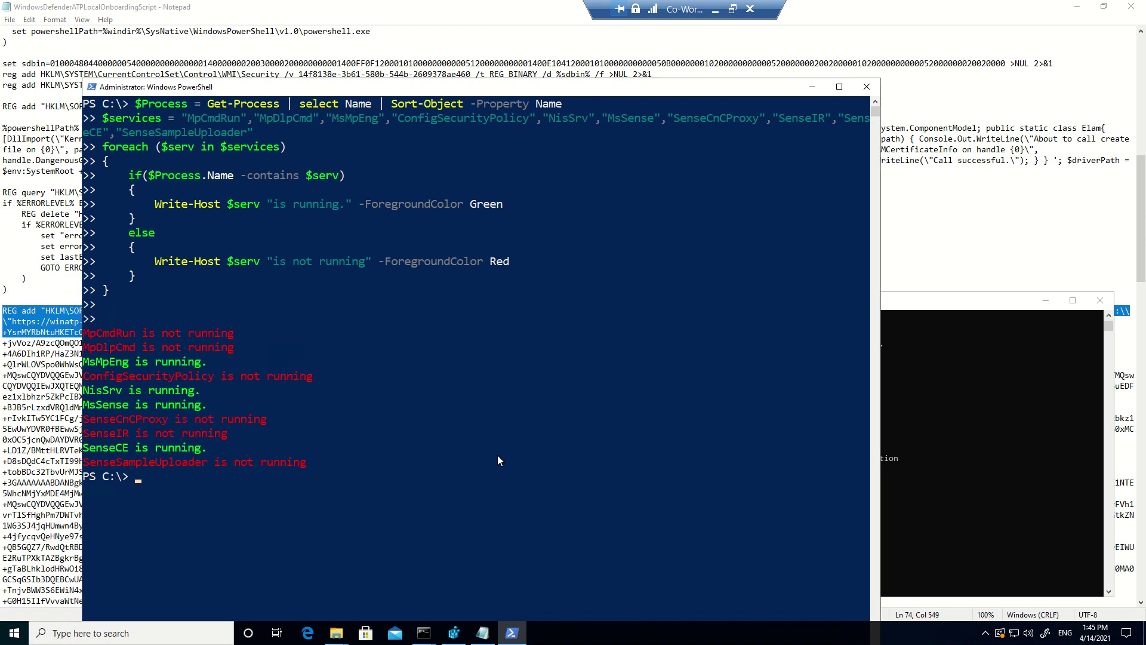
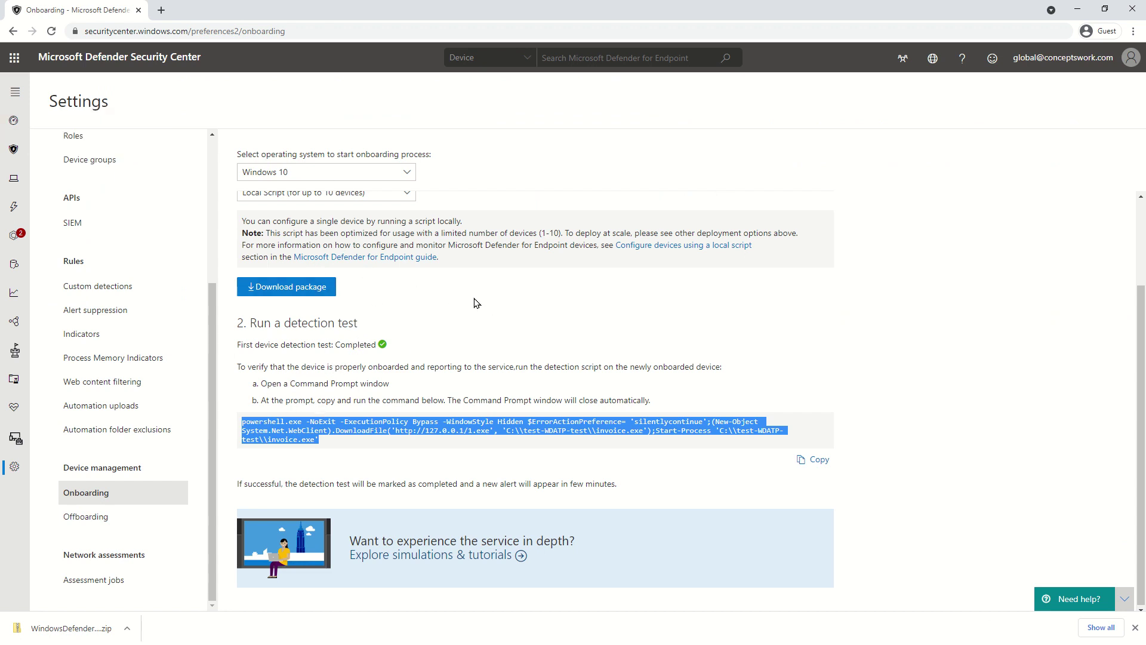
Open endpoint.microsoft.com in a new browser tab.
left_click(161, 10)
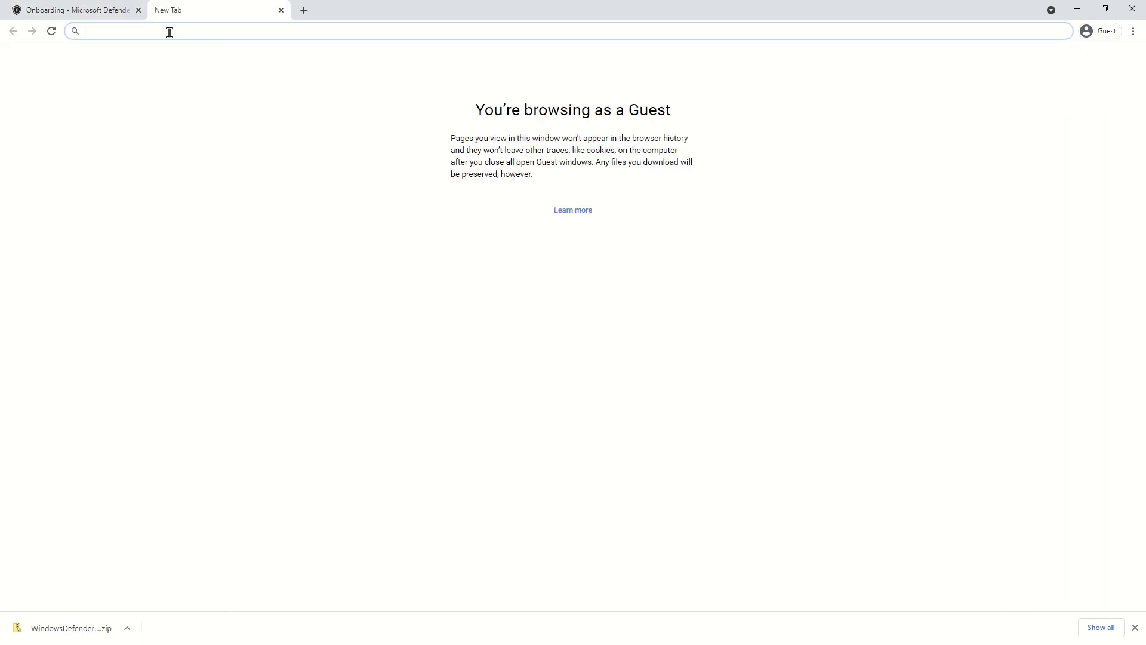
type("endpoin.")
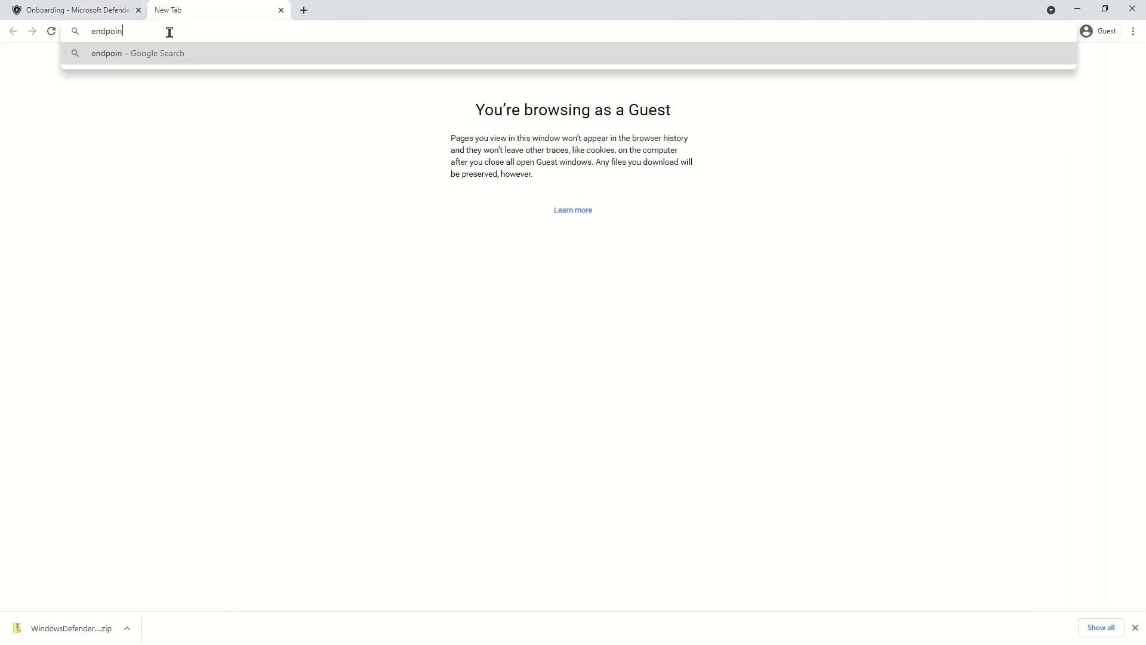
key("BackSpace")
type("t.microsoft.com")
key("Return")
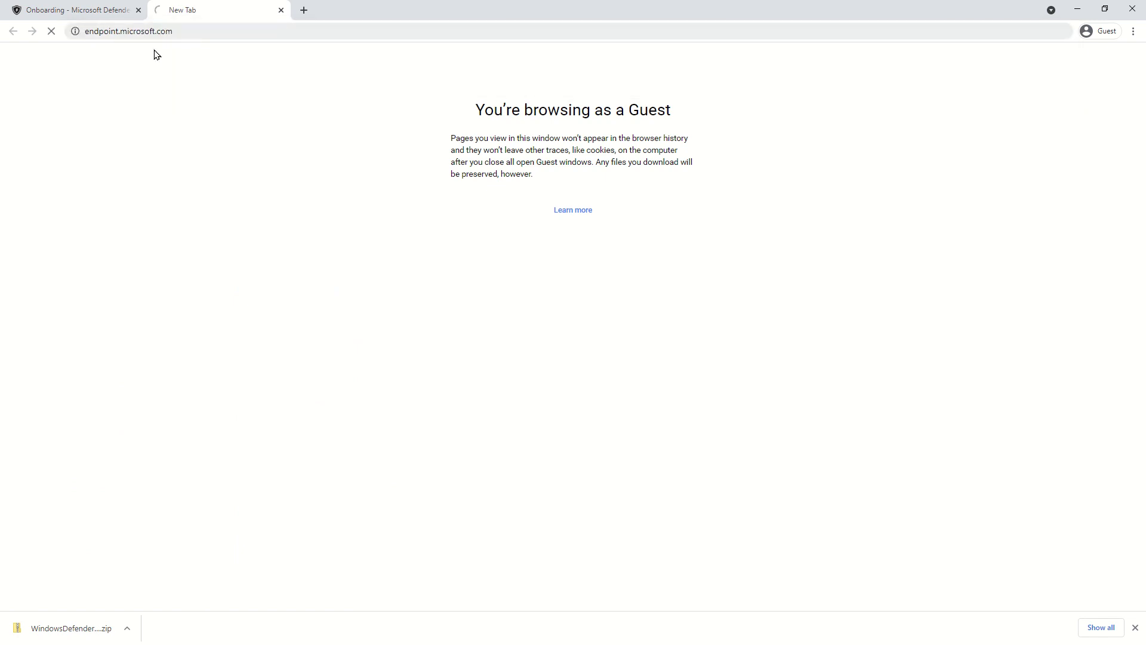
Examine the Microsoft Intune connection setting under Advanced features in Microsoft Defender Security Center.
left_click(88, 8)
left_click(14, 466)
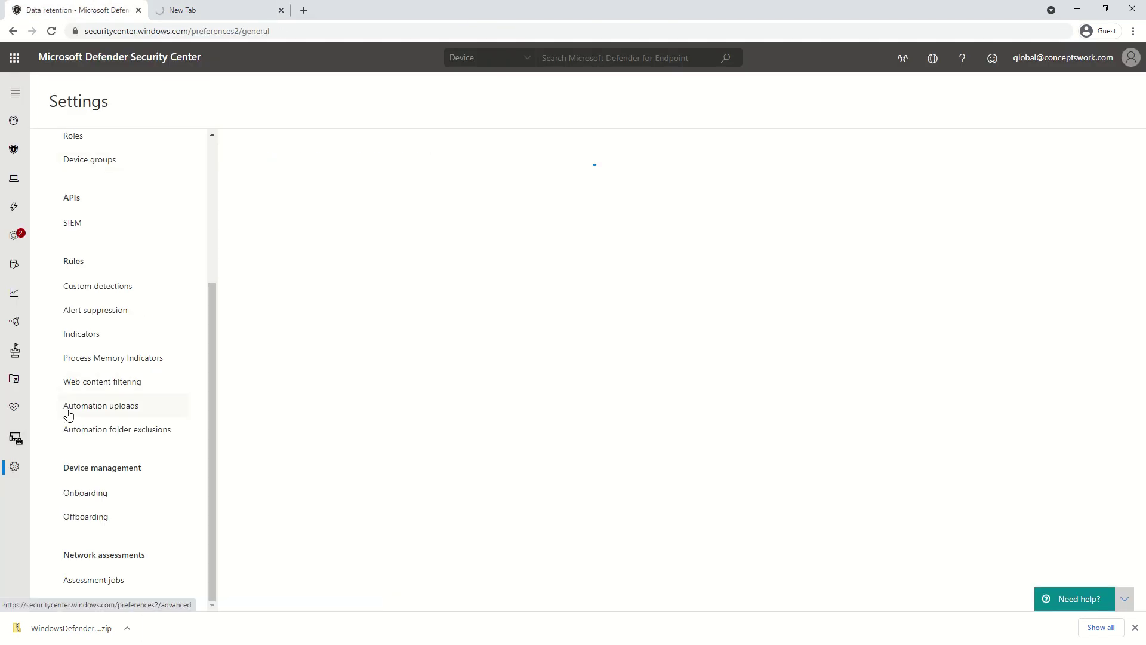
left_click(117, 244)
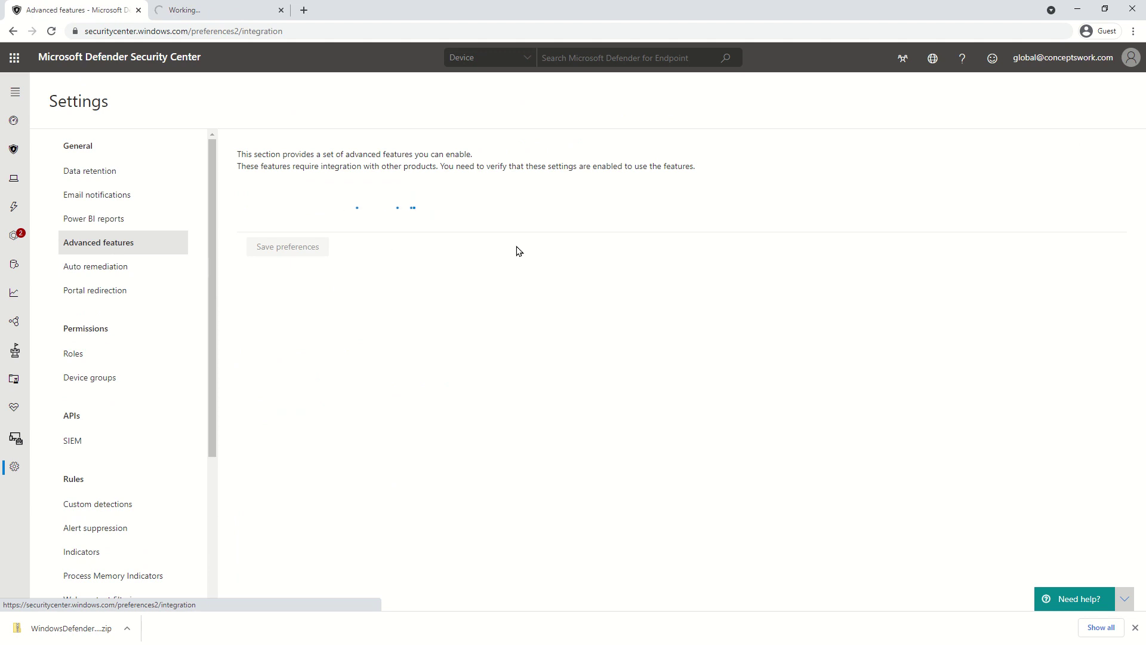
scroll(550, 263, "down", 15)
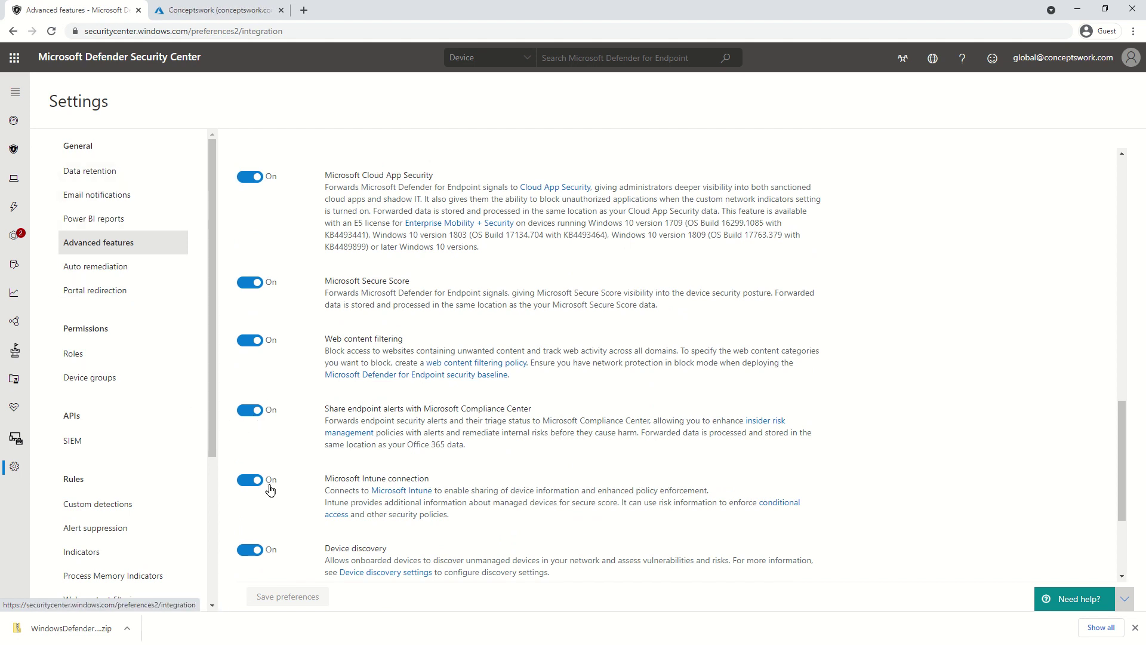
Review the Microsoft Defender for Endpoint connection settings under Endpoint security in the Microsoft Endpoint Manager admin center.
left_click(174, 15)
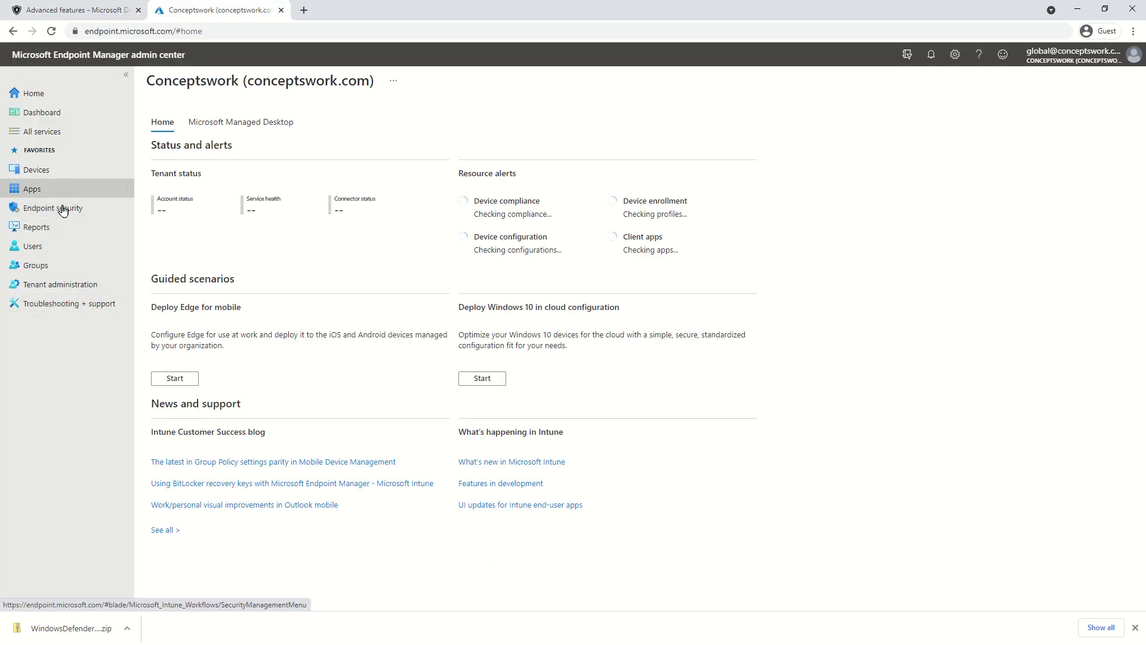
left_click(62, 209)
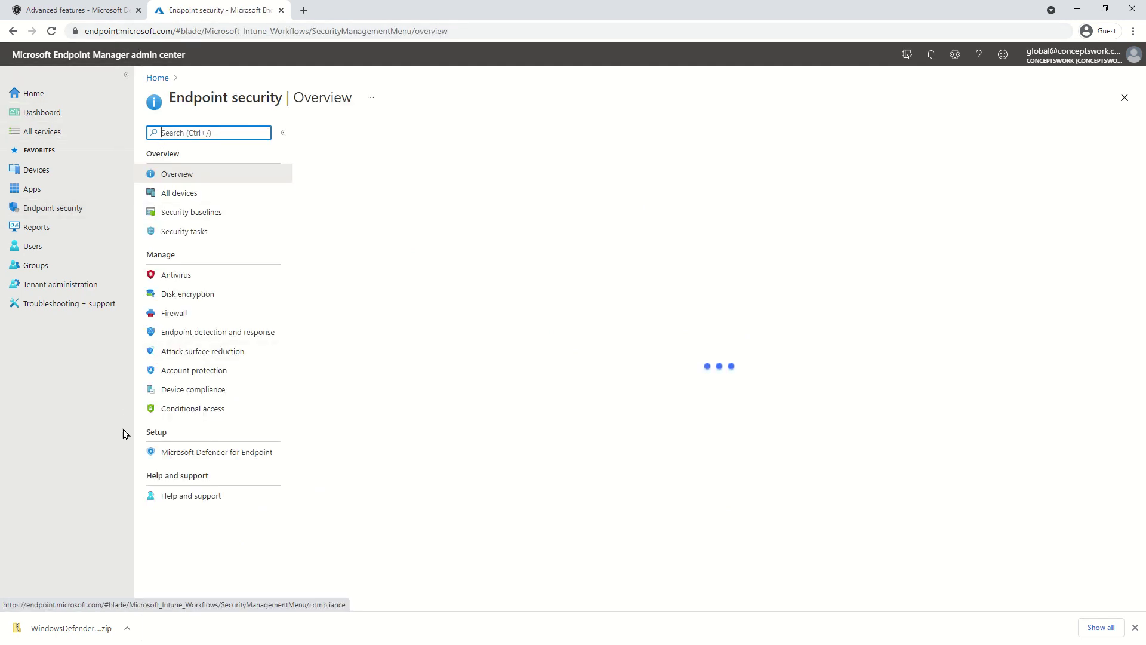
left_click(168, 457)
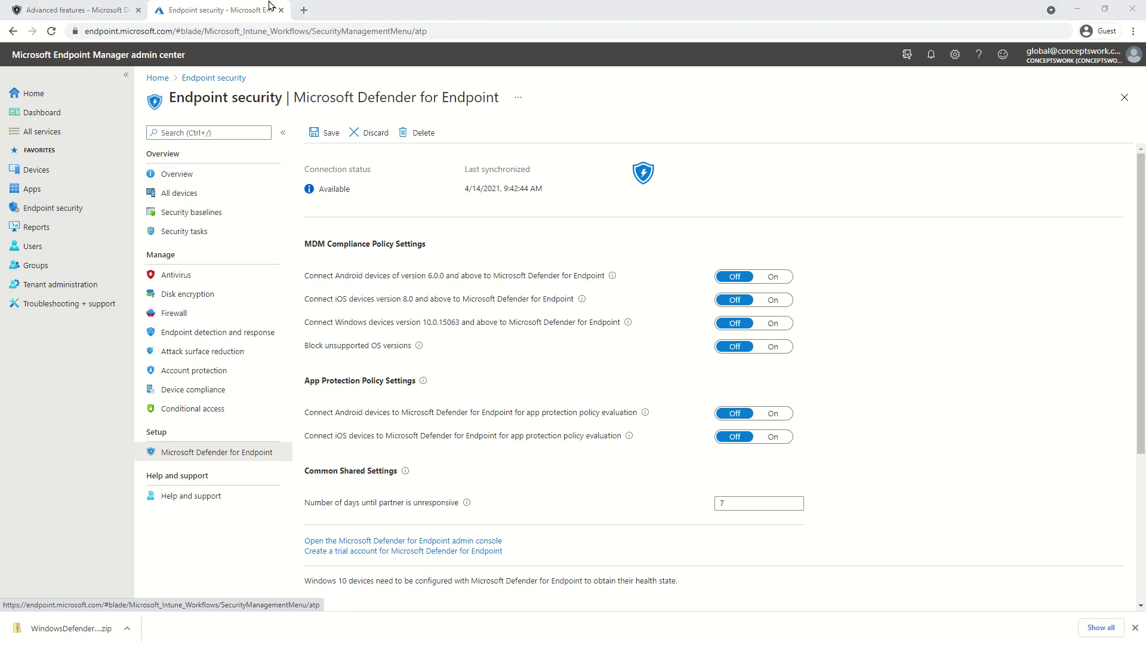
Open compliance.microsoft.com in a new browser tab.
left_click(305, 10)
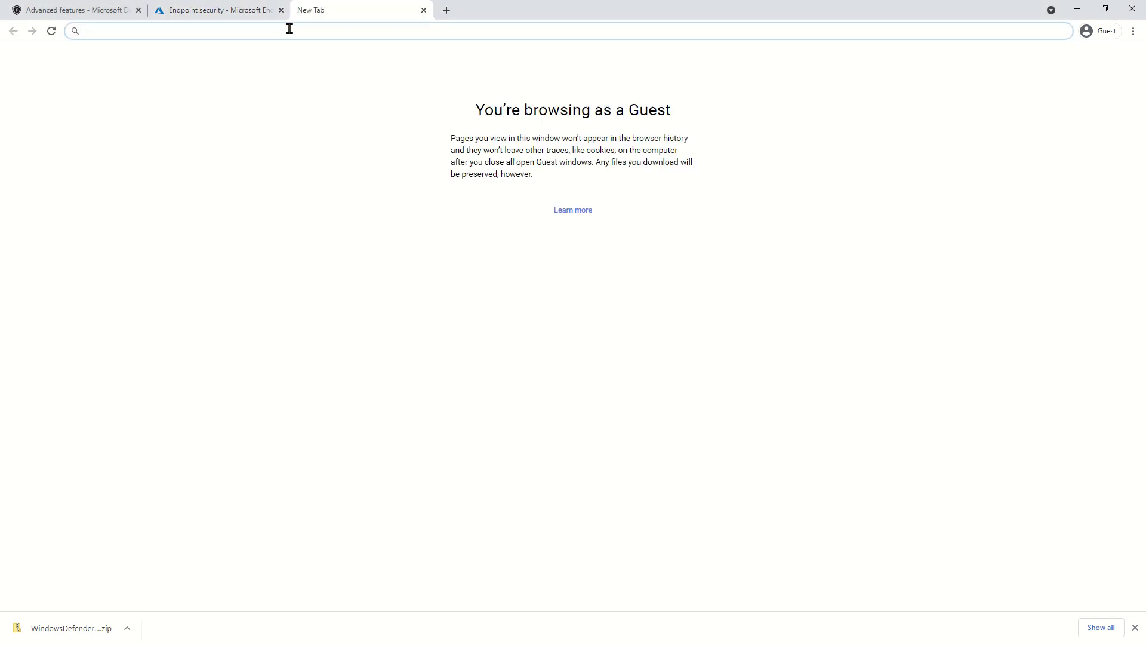
type("complic")
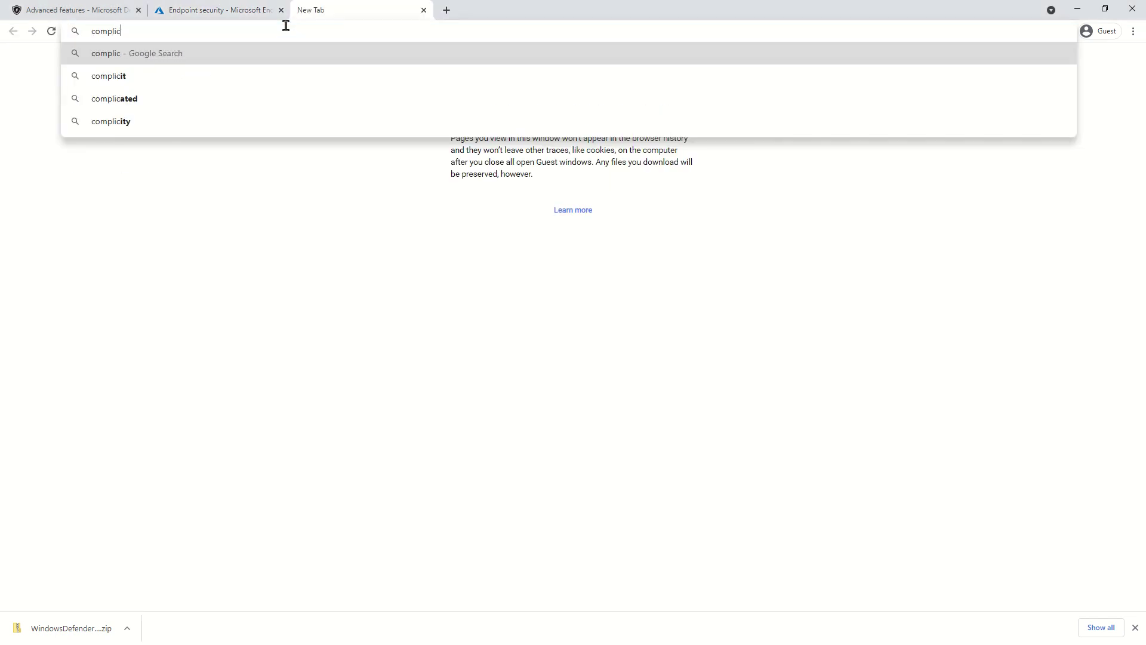
key("BackSpace")
type("ance")
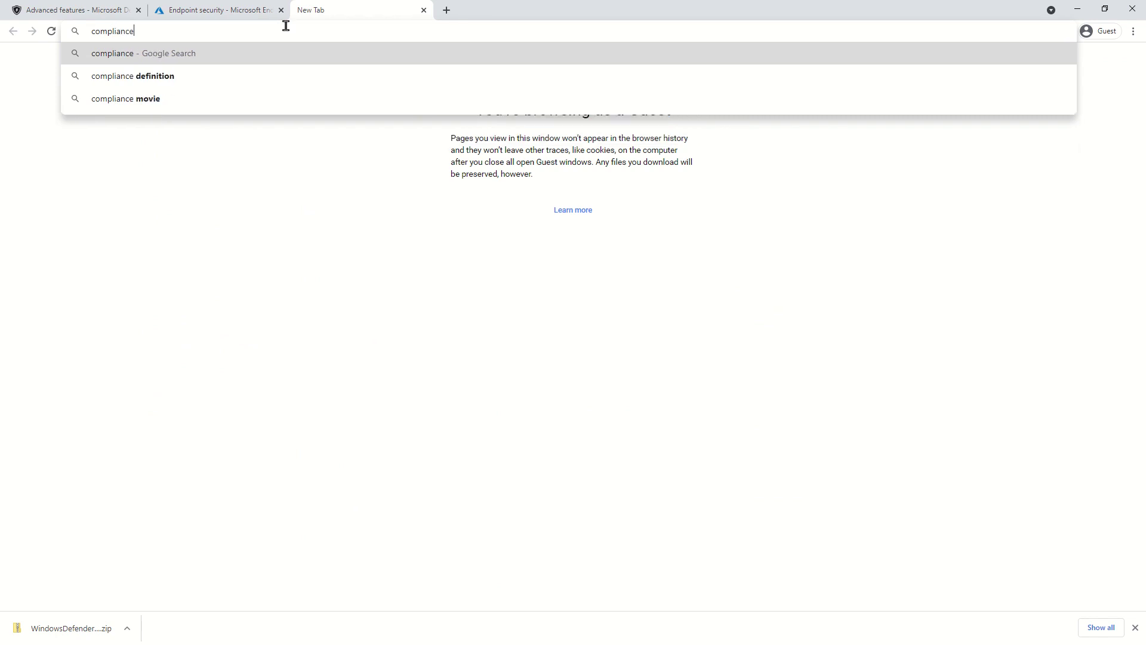
type(".microsoft.com")
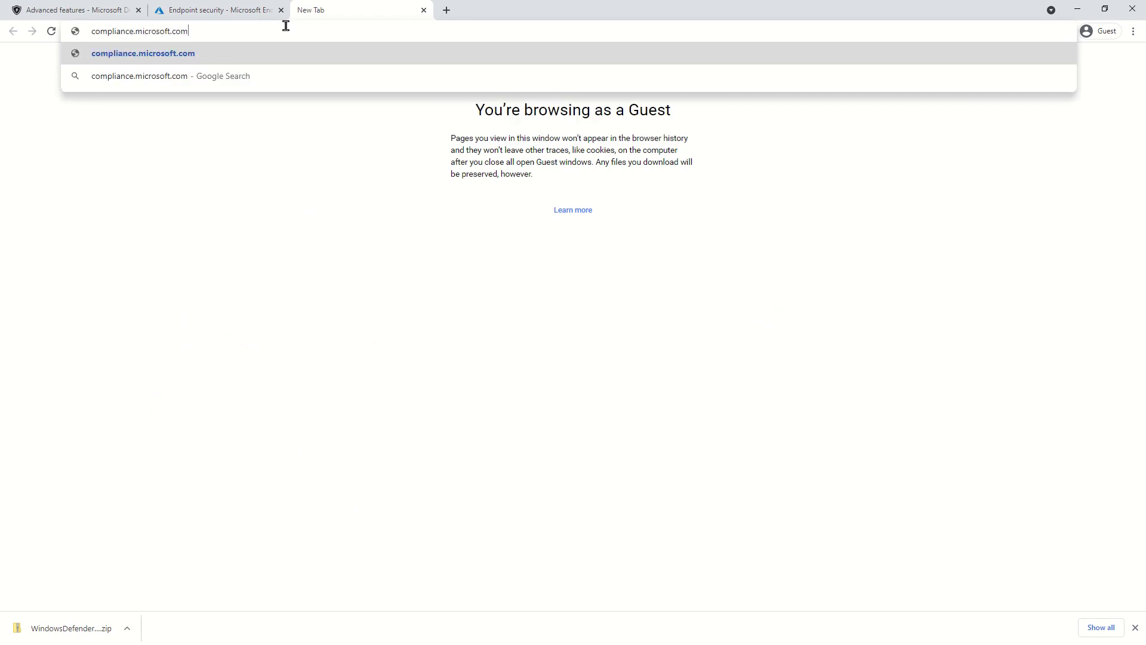
key("Return")
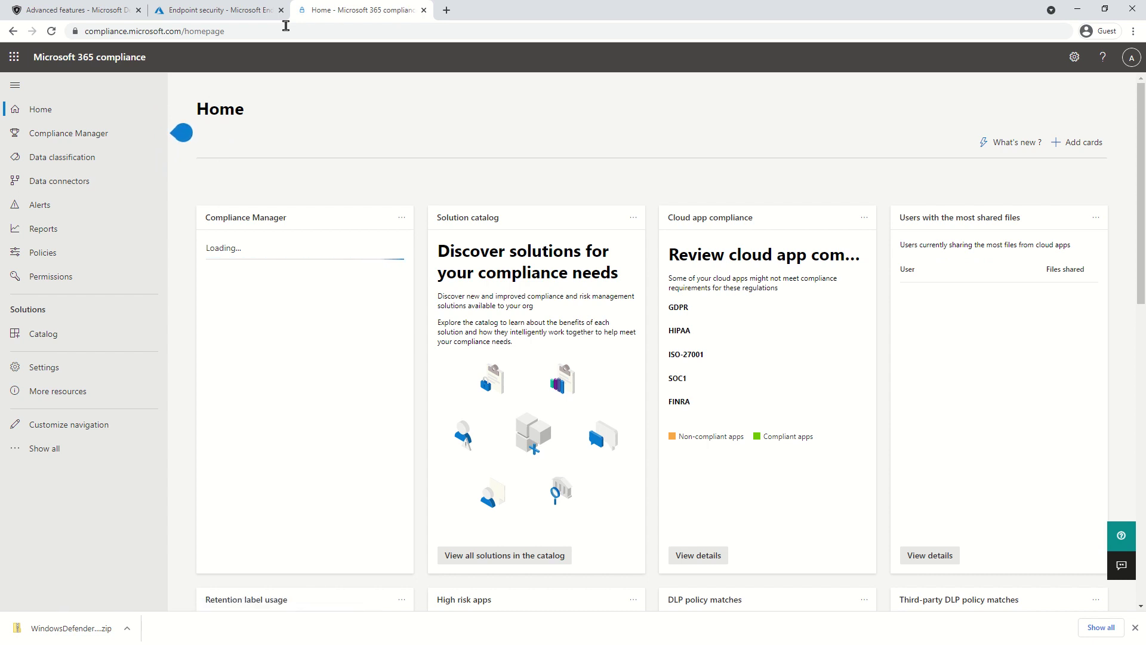
Return to Microsoft Defender Security Center and review the endpoints in the device inventory.
left_click(26, 8)
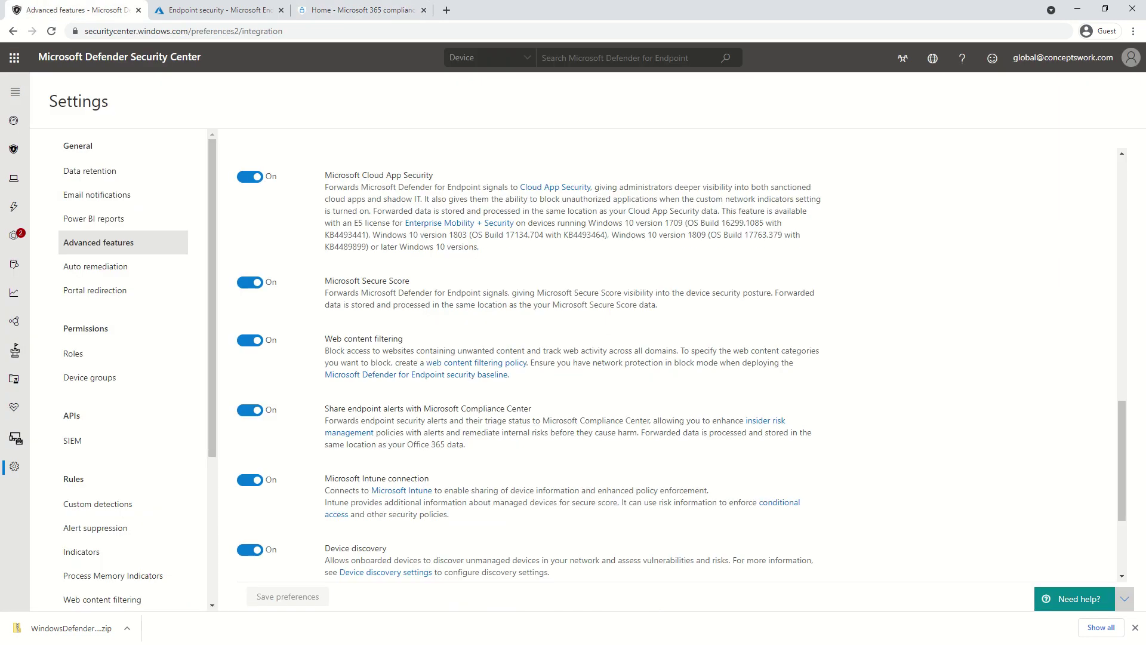
mouse_move(15, 350)
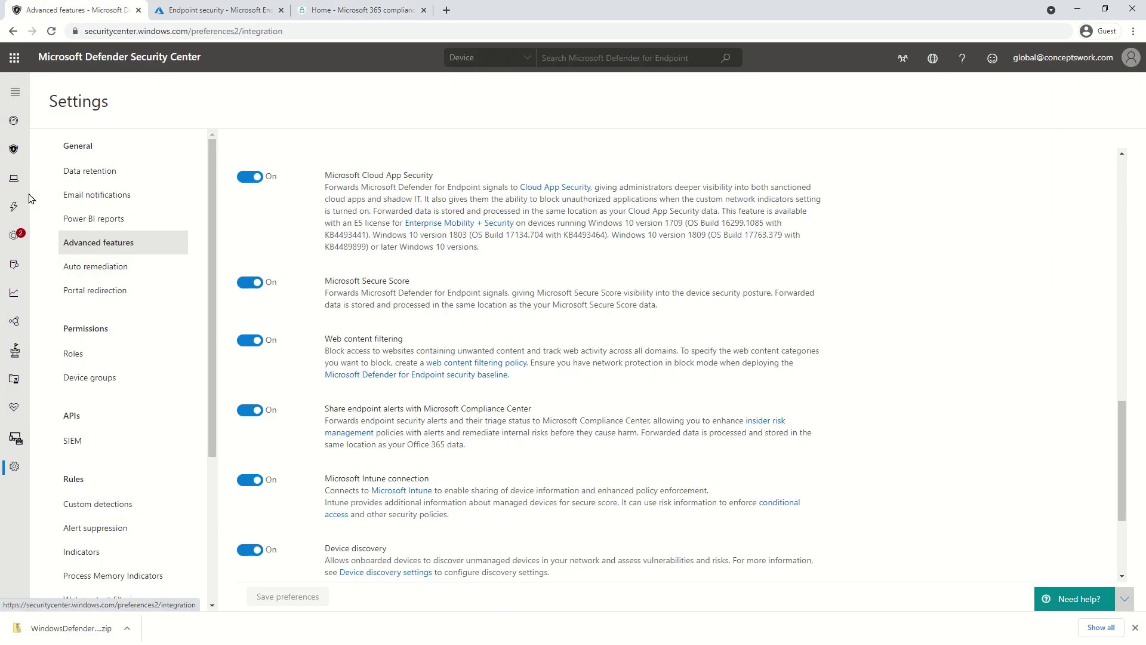
left_click(14, 178)
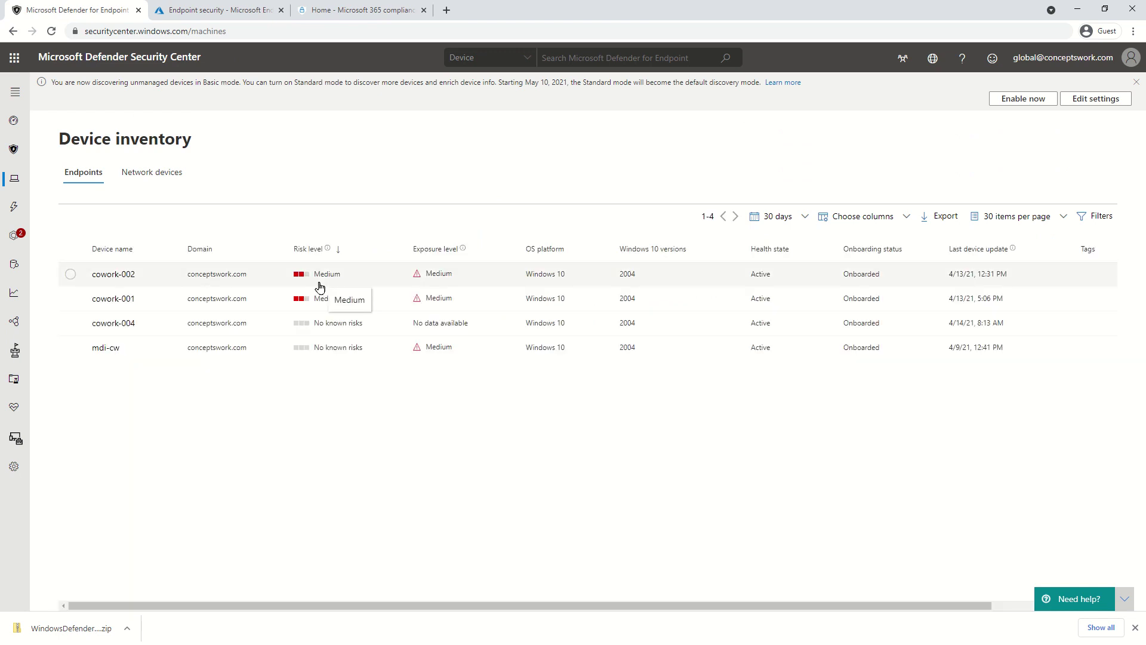
Review the Device onboarding list in the Microsoft 365 compliance settings and highlight the page's web address.
left_click(317, 18)
left_click(54, 377)
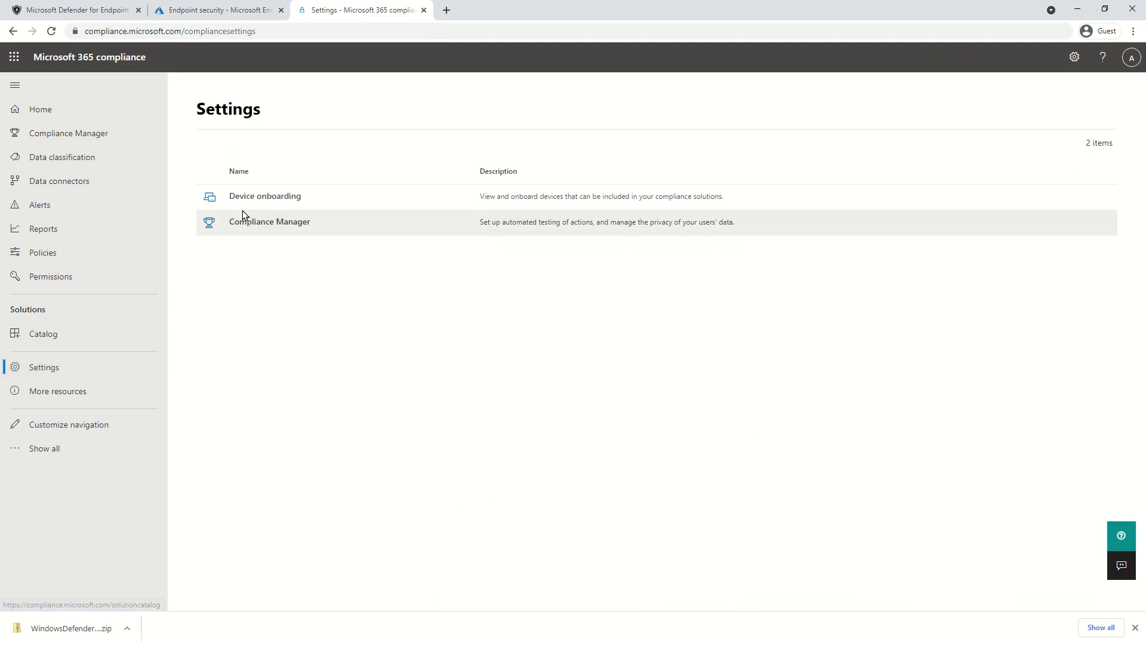
left_click(255, 197)
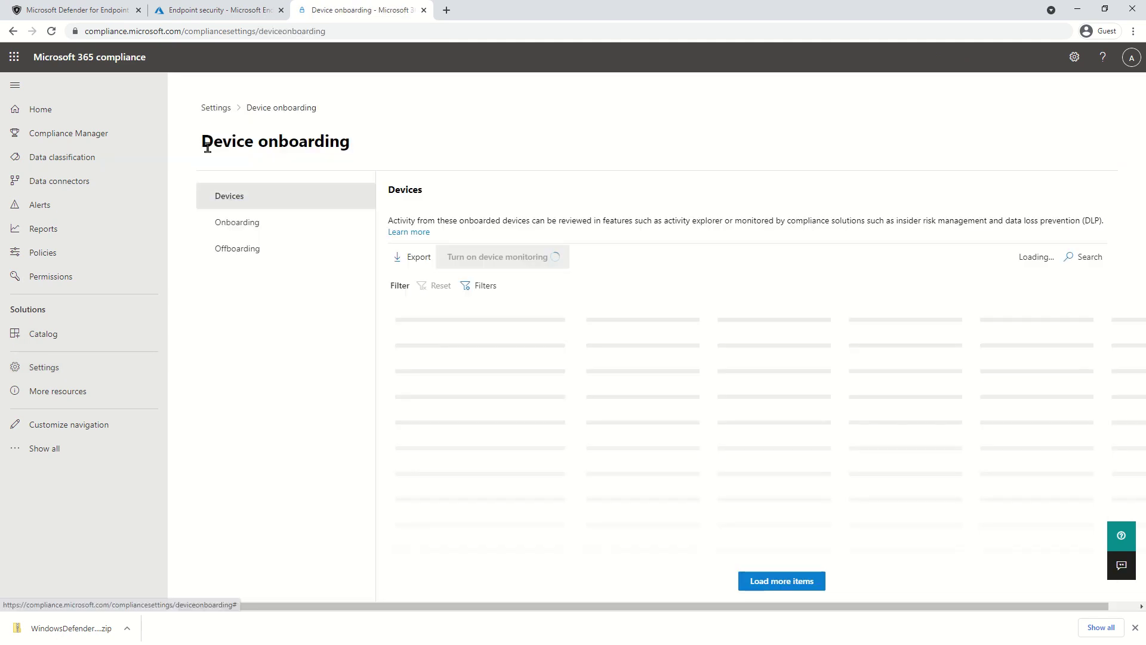
left_click(147, 35)
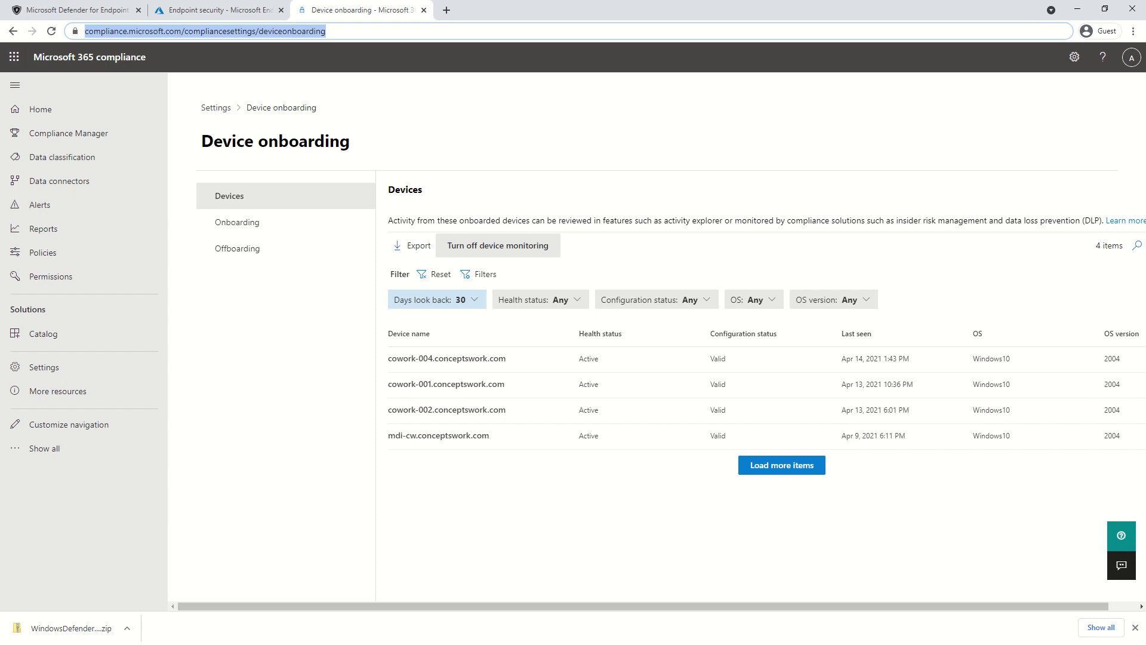
key("alt+Tab")
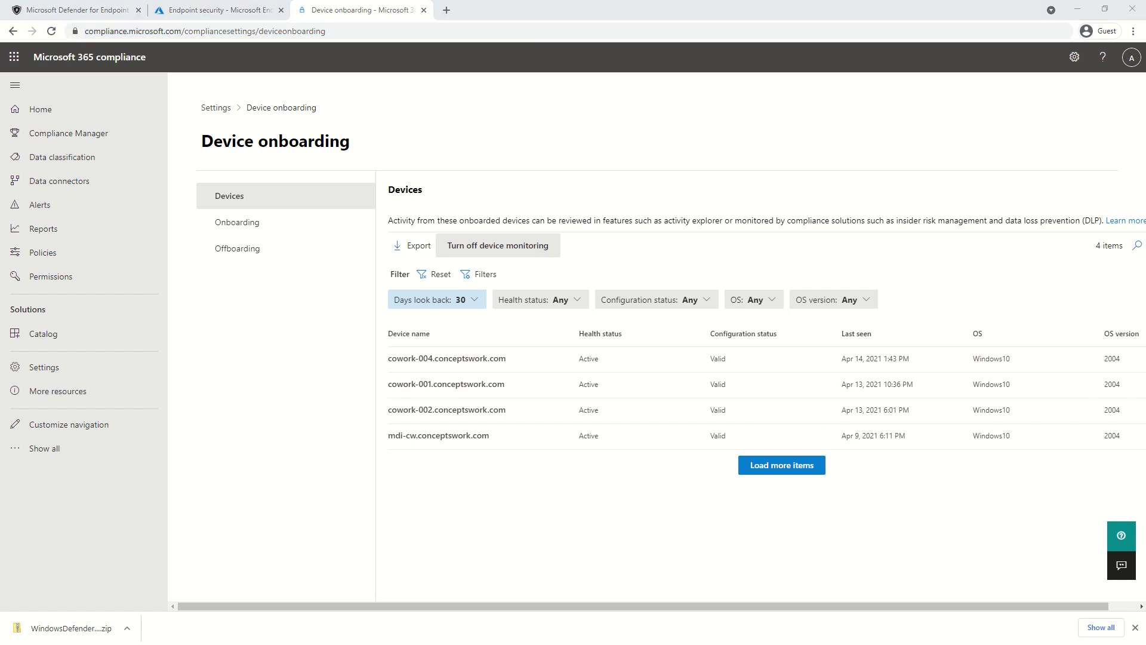